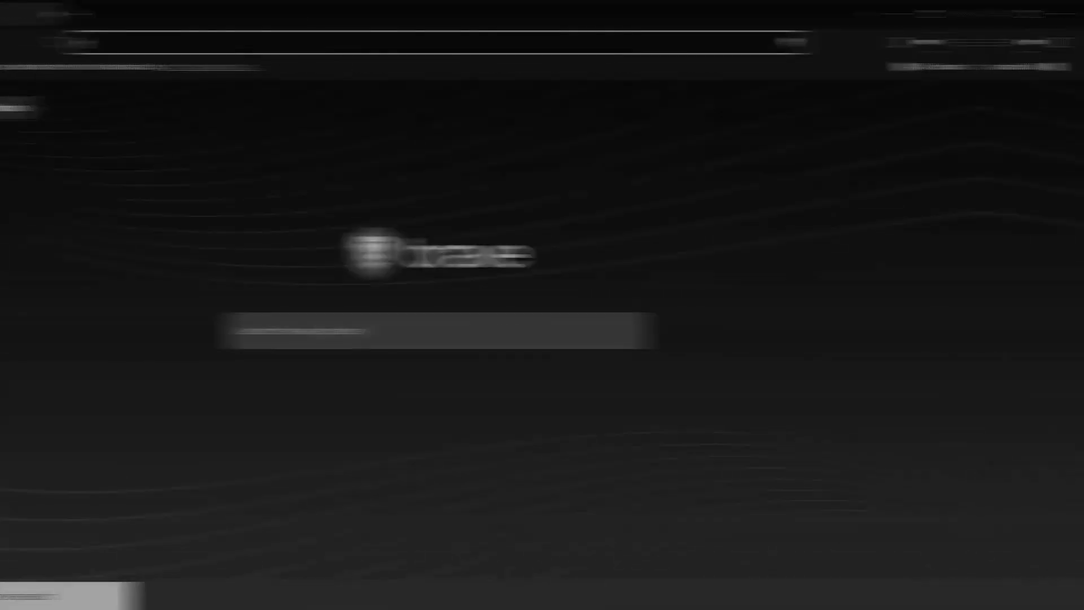
text(www.)
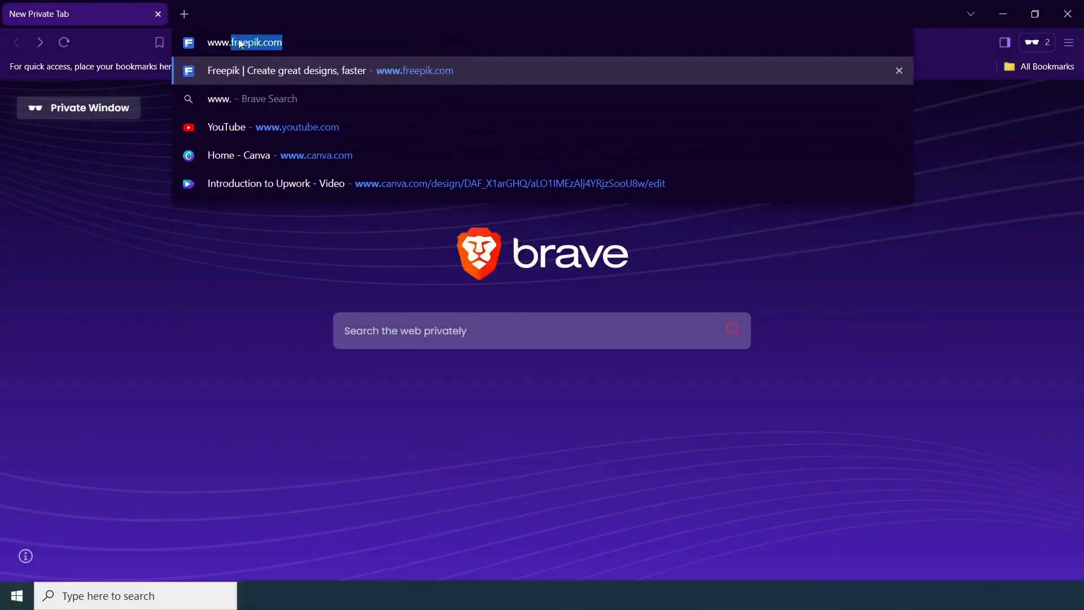
text(etsy.com)
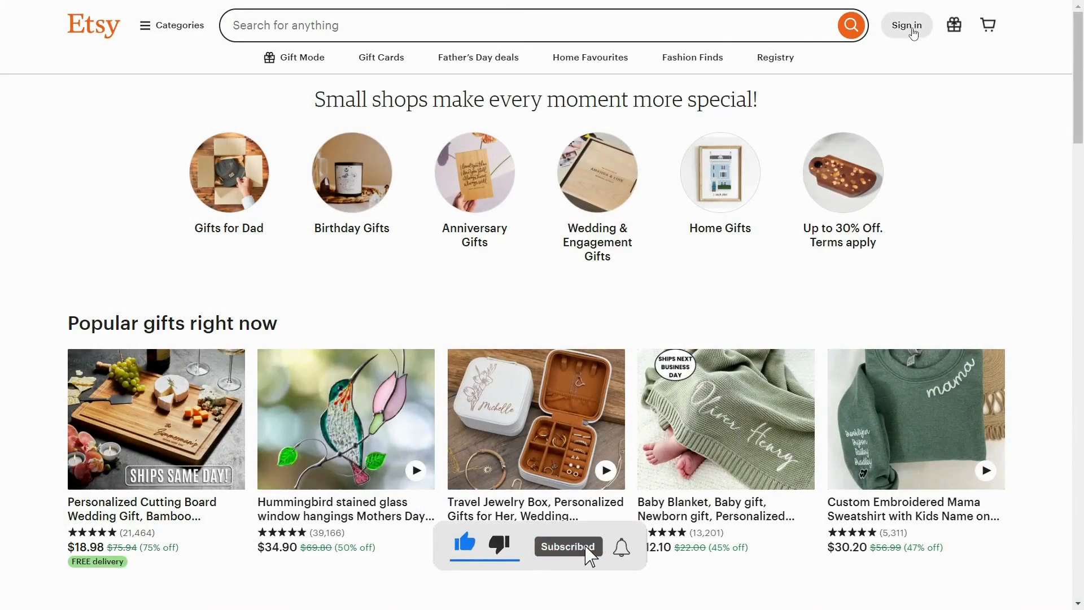
click(914, 30)
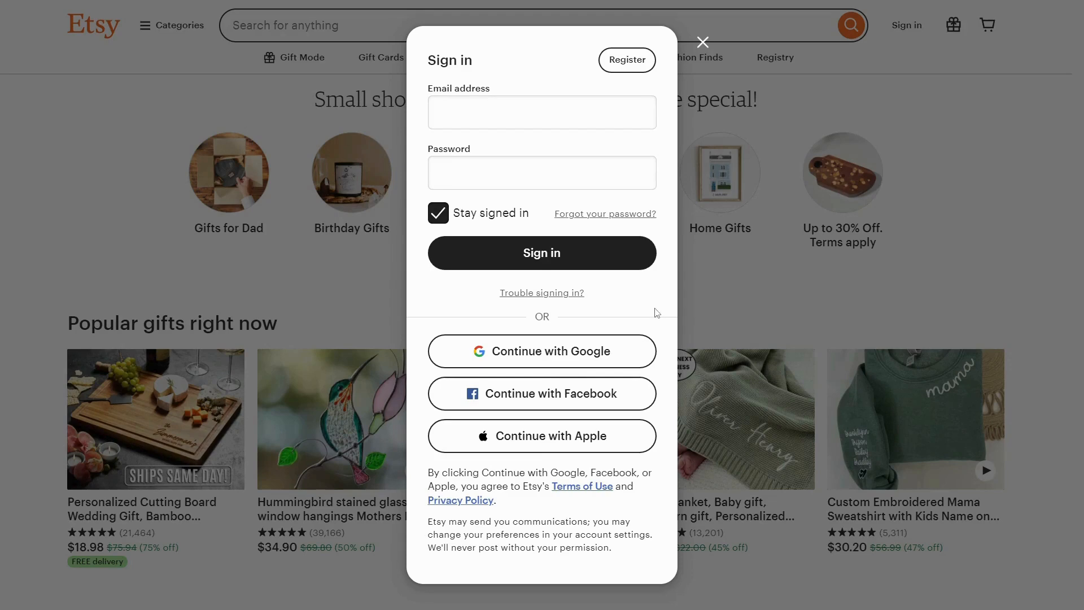
click(639, 68)
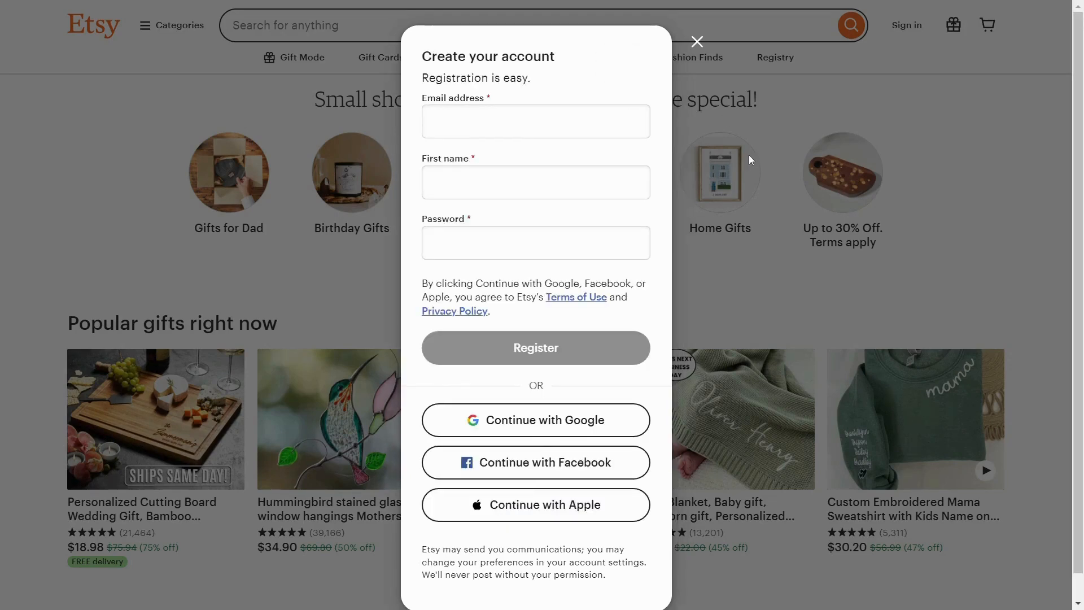
- Fill in the email address, first name and account password, and submit the registration
click(513, 123)
click(507, 174)
text(Courtney)
click(486, 233)
text(pass)
double_click(554, 253)
text(••••••••)
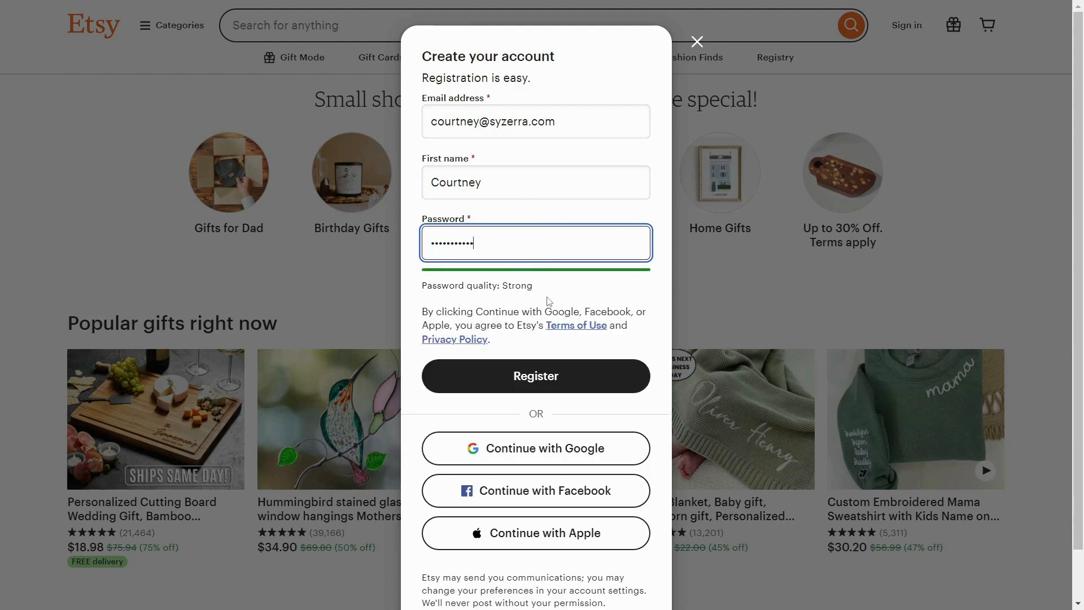
click(554, 375)
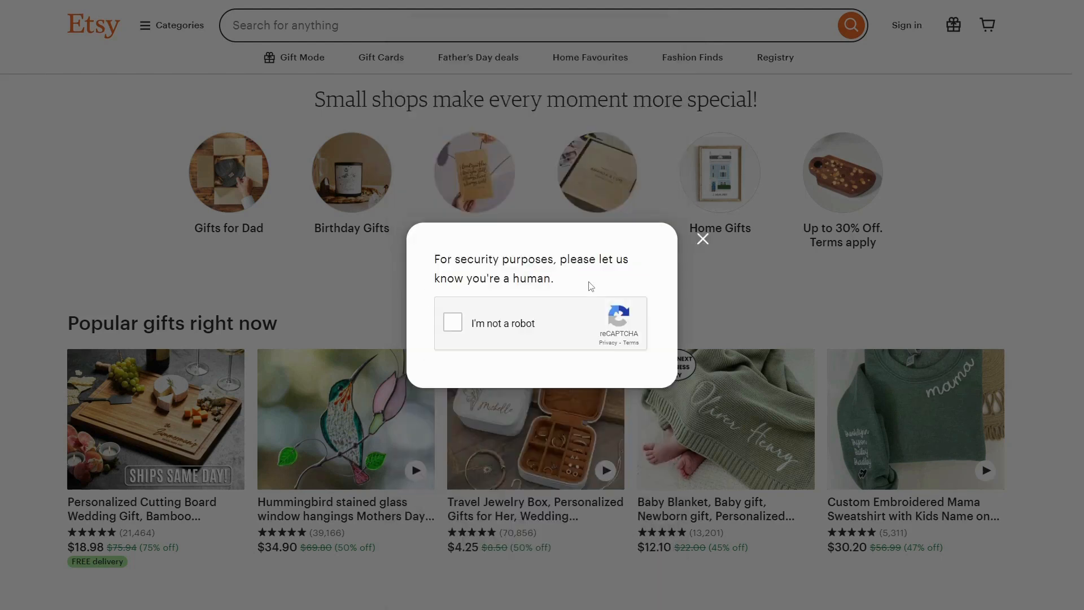
- Complete the human-verification challenge by selecting all images that contain a bus
click(450, 325)
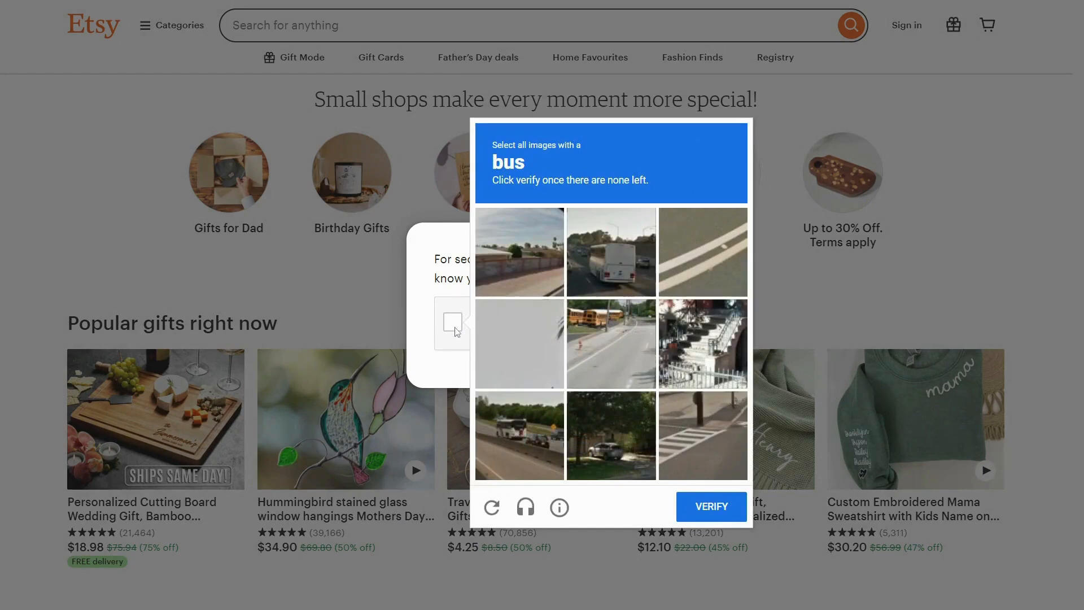
click(616, 256)
click(611, 337)
click(537, 428)
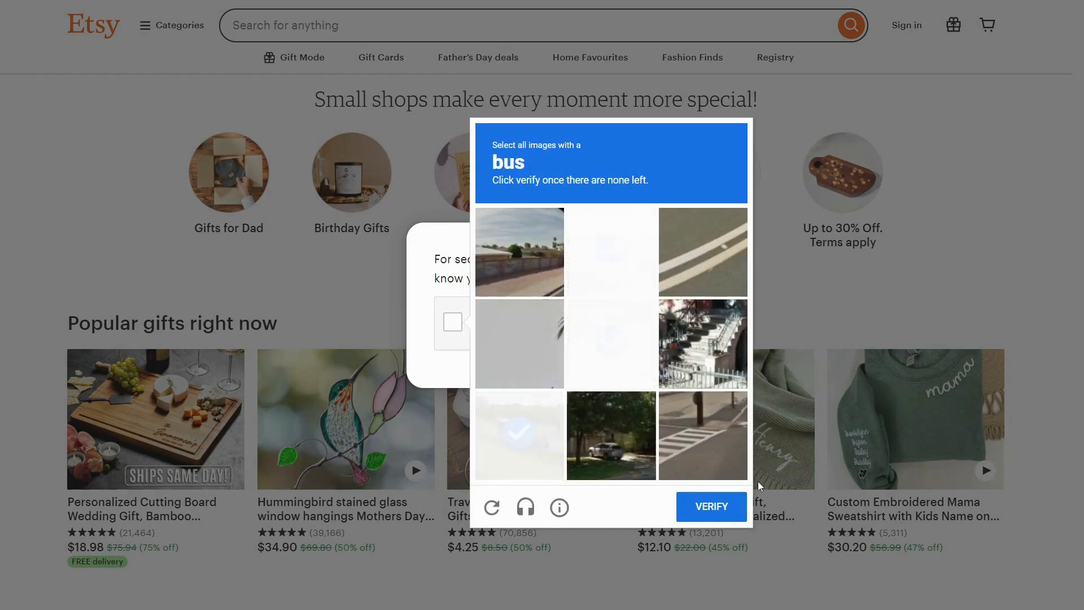
click(603, 357)
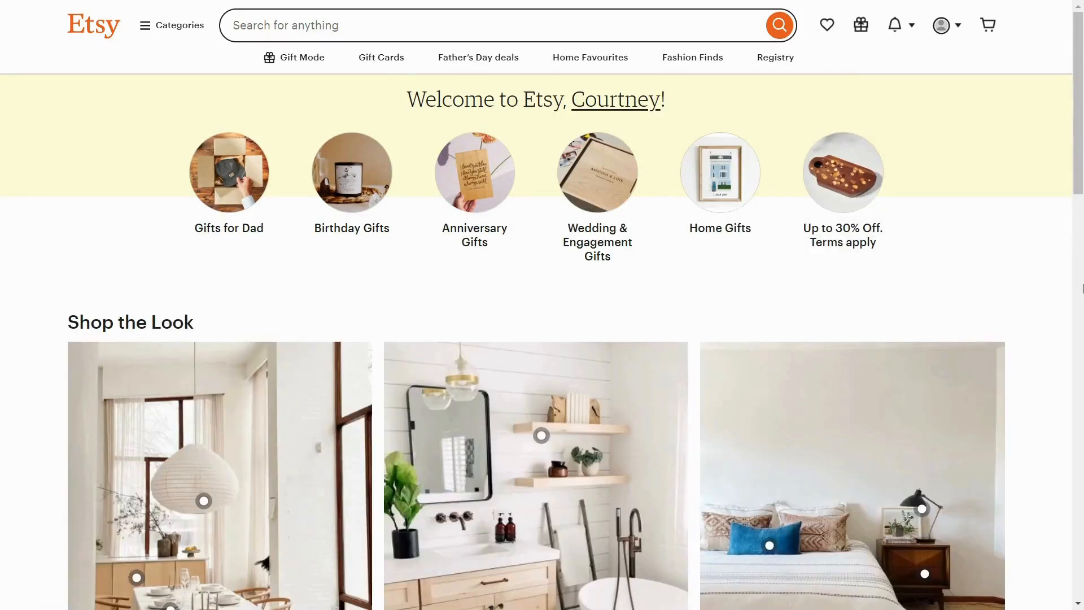
- Start the Sell on Etsy sign-up from the account options and go through the seller welcome page
click(967, 29)
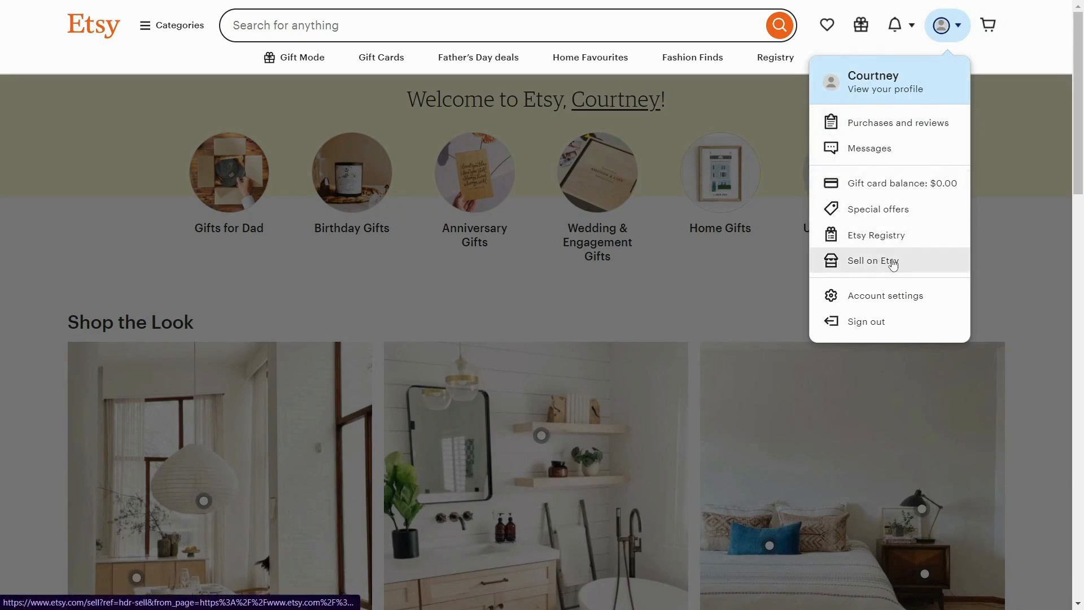
click(975, 267)
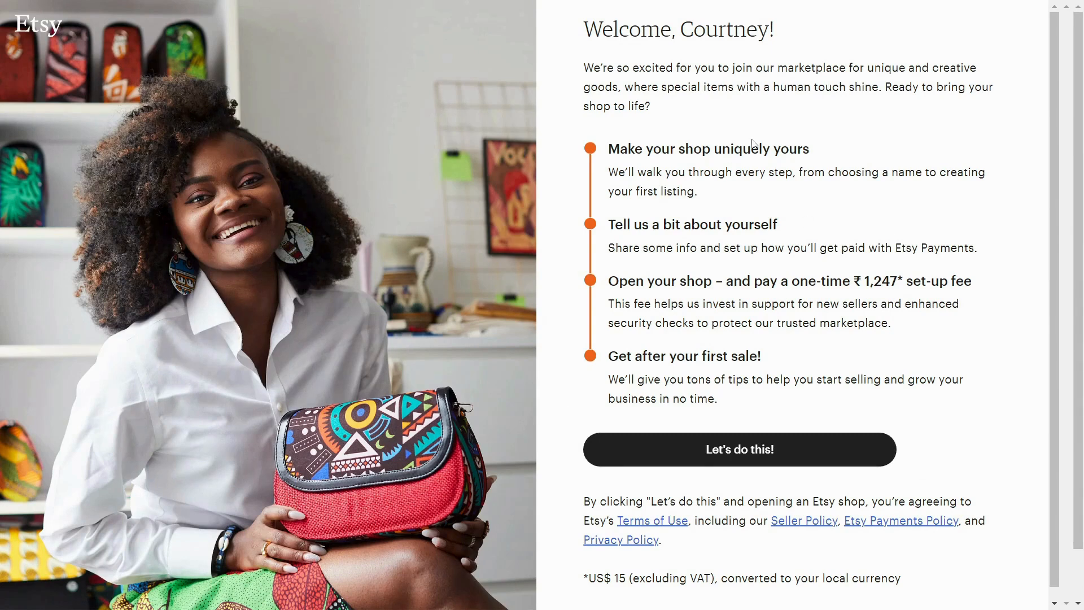
drag(583, 68, 686, 111)
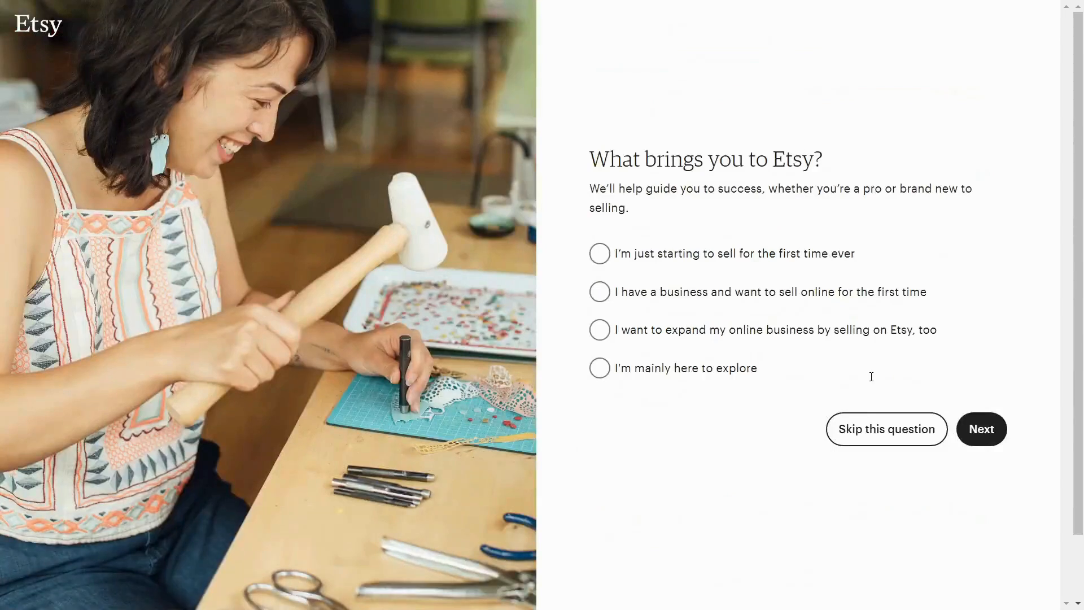
- Skip the onboarding questions about what brings you to Etsy and which topics you'd like help with
drag(593, 161, 814, 160)
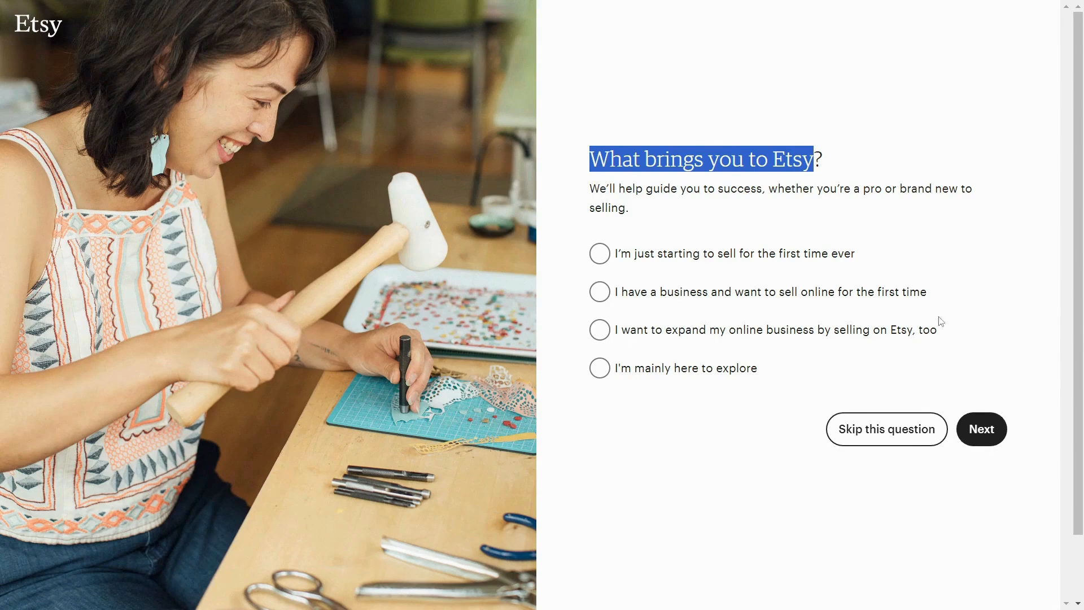
click(885, 422)
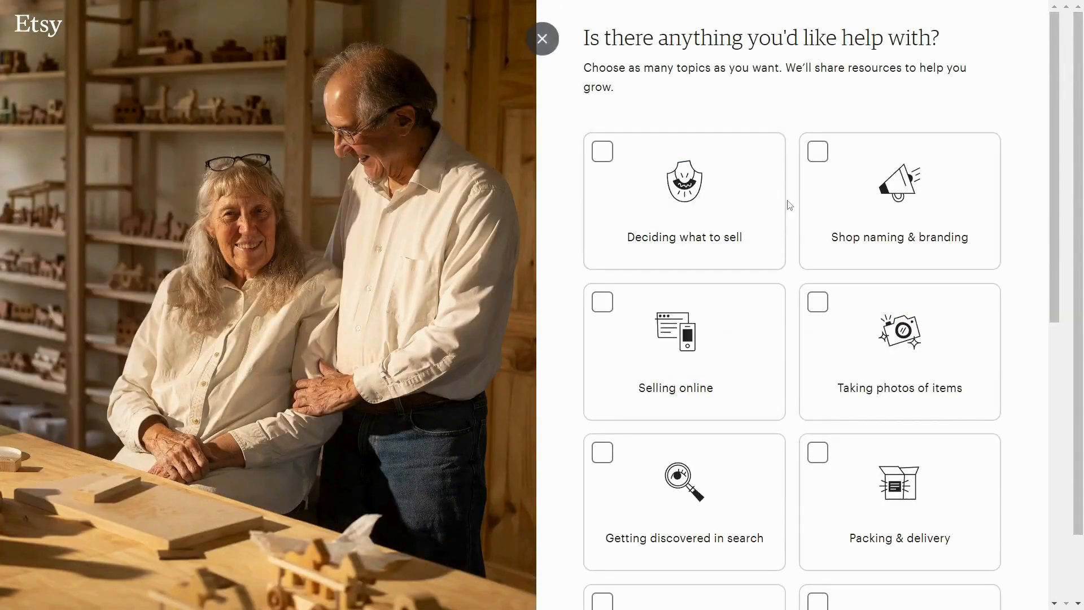
drag(583, 37, 926, 60)
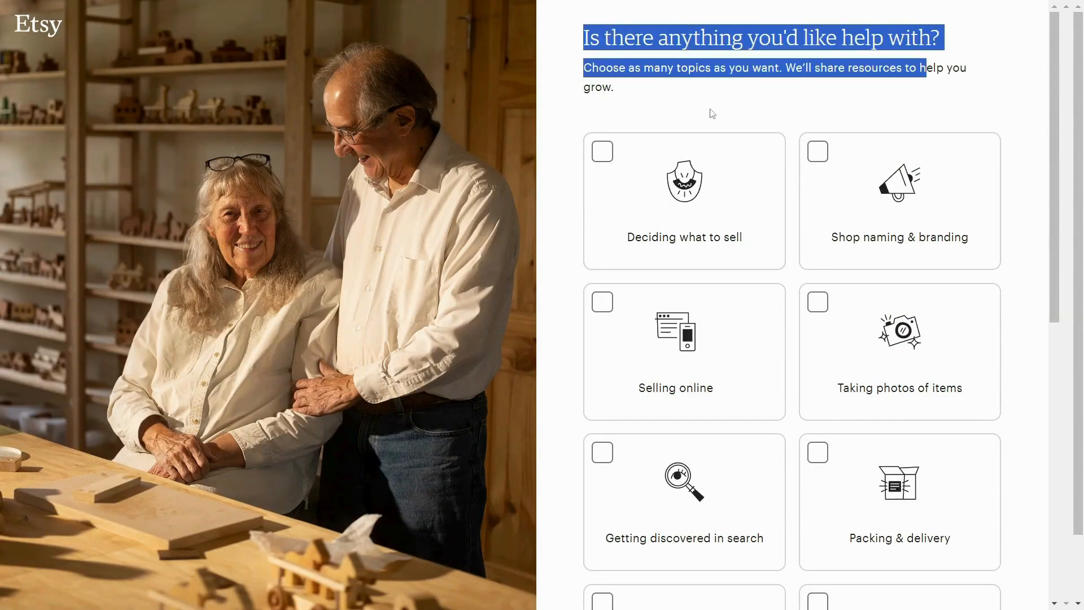
scroll(908, 423, down, 1)
scroll(908, 424, down, 7)
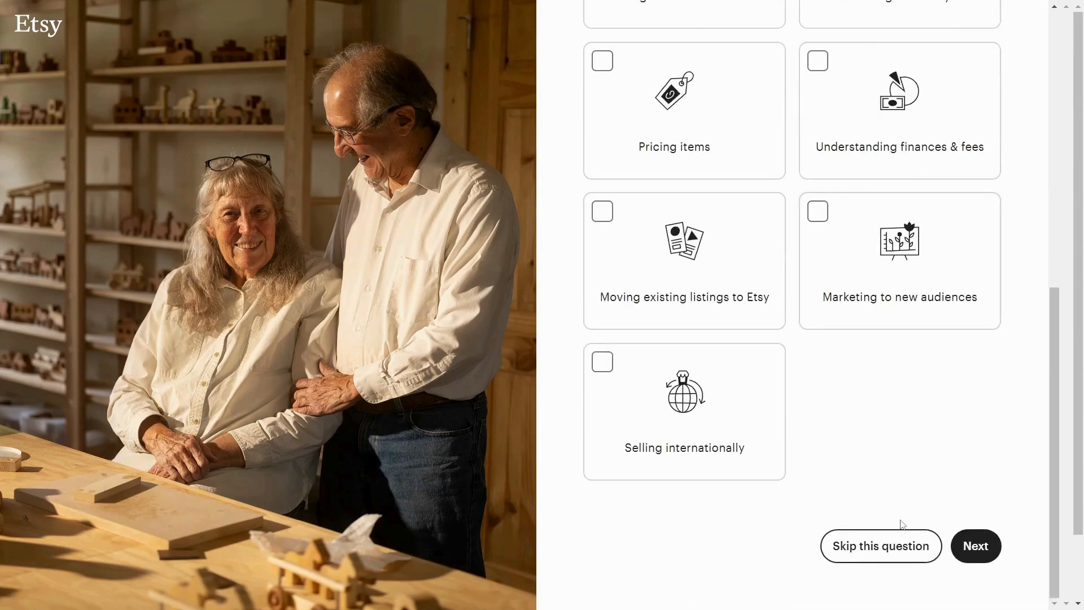
click(853, 549)
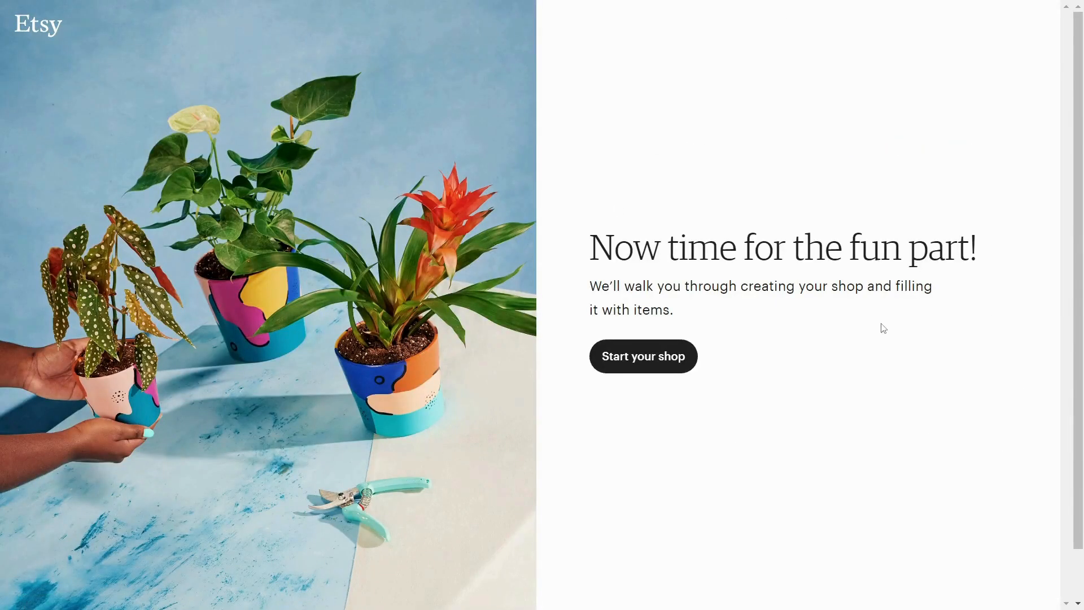
- Start the shop setup, set the shop language to English and save the shop preferences
click(655, 368)
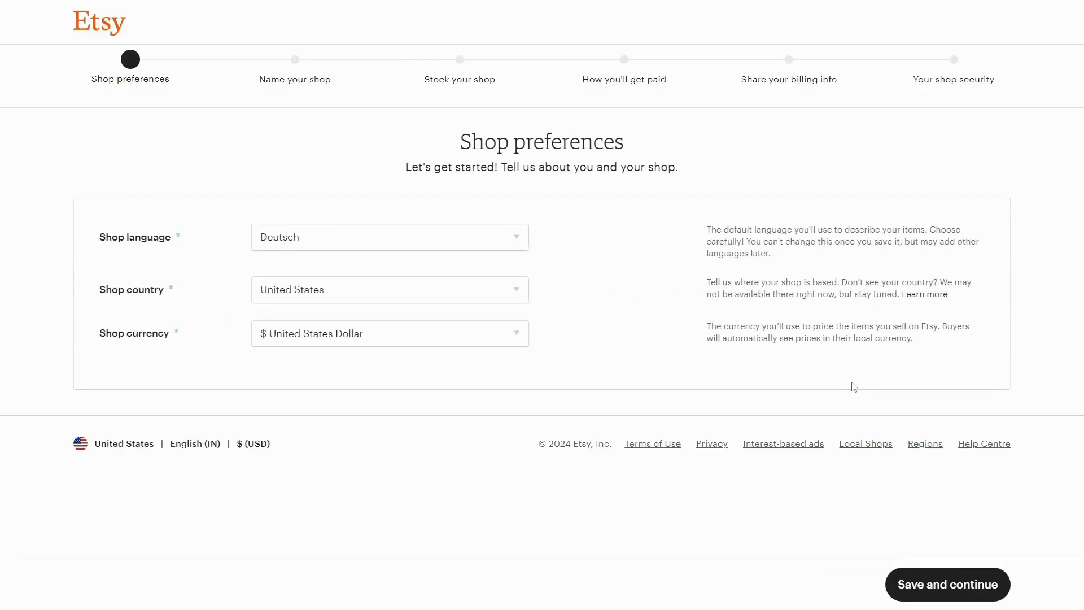
click(389, 249)
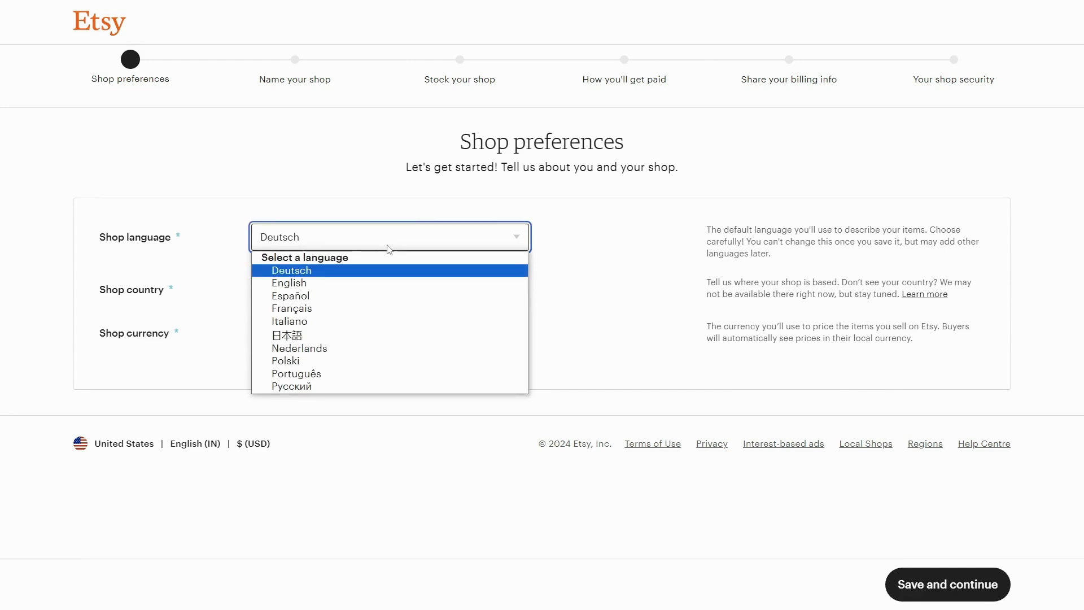
click(352, 285)
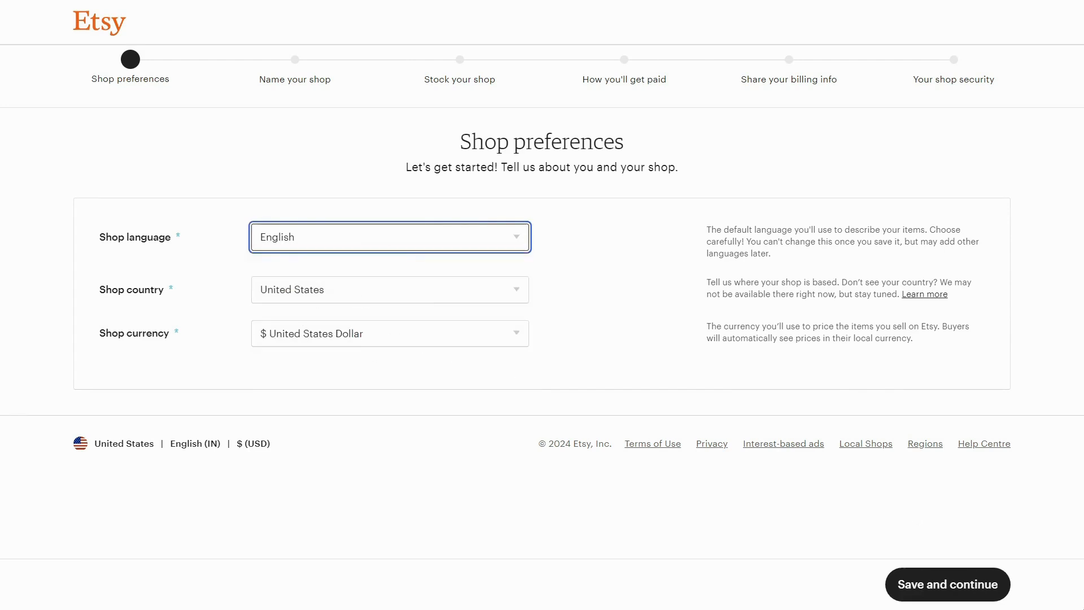
click(934, 584)
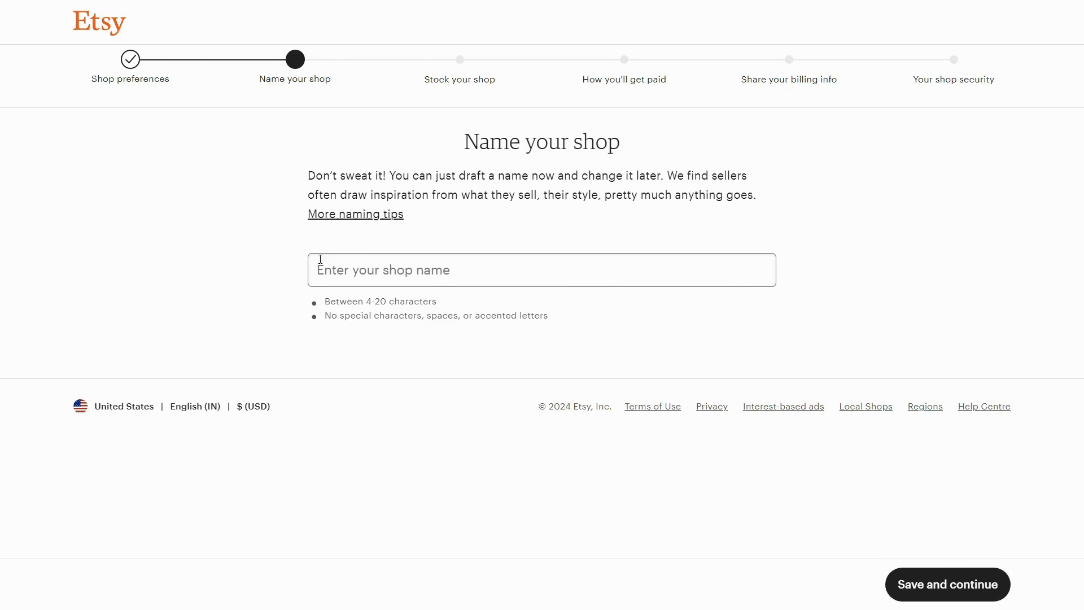
- Try DigiNPrint as the shop name, pick the suggested name DigiNPrintArt instead and save it
click(476, 272)
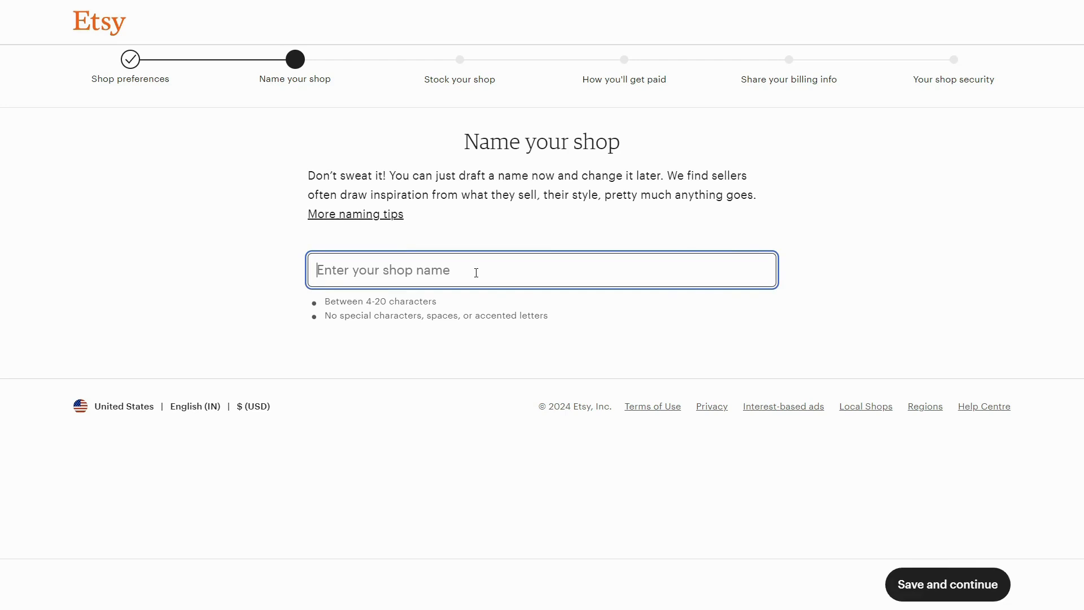
text(DigiNPrint)
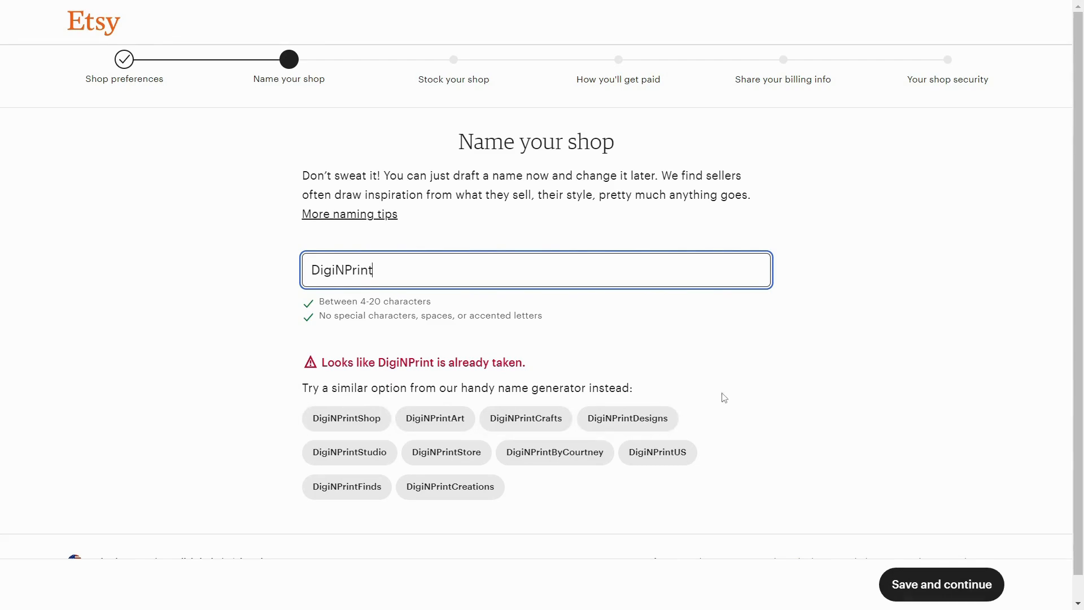
click(440, 428)
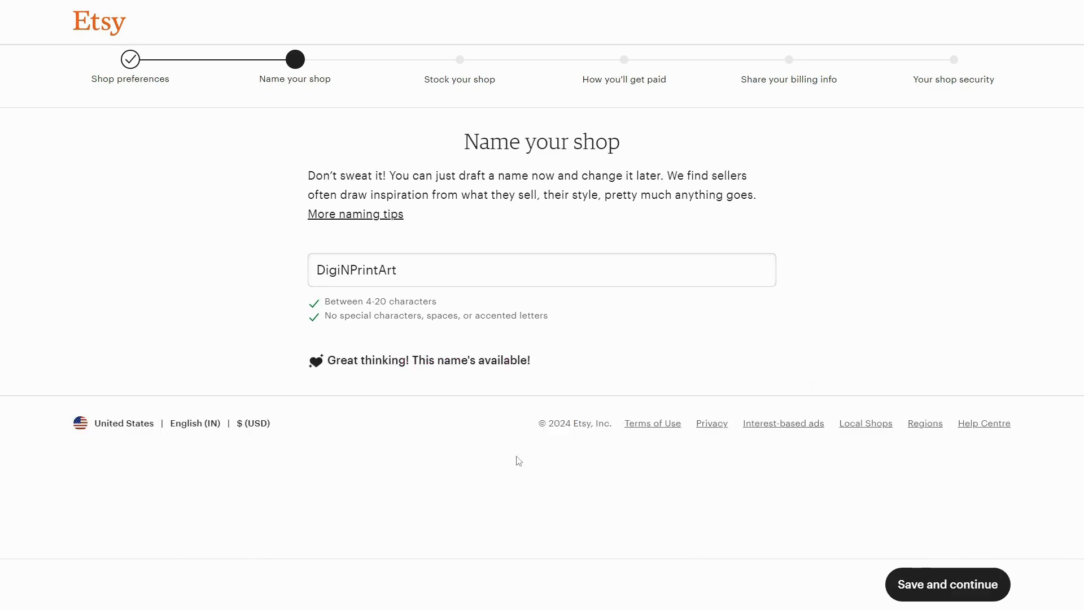
click(946, 585)
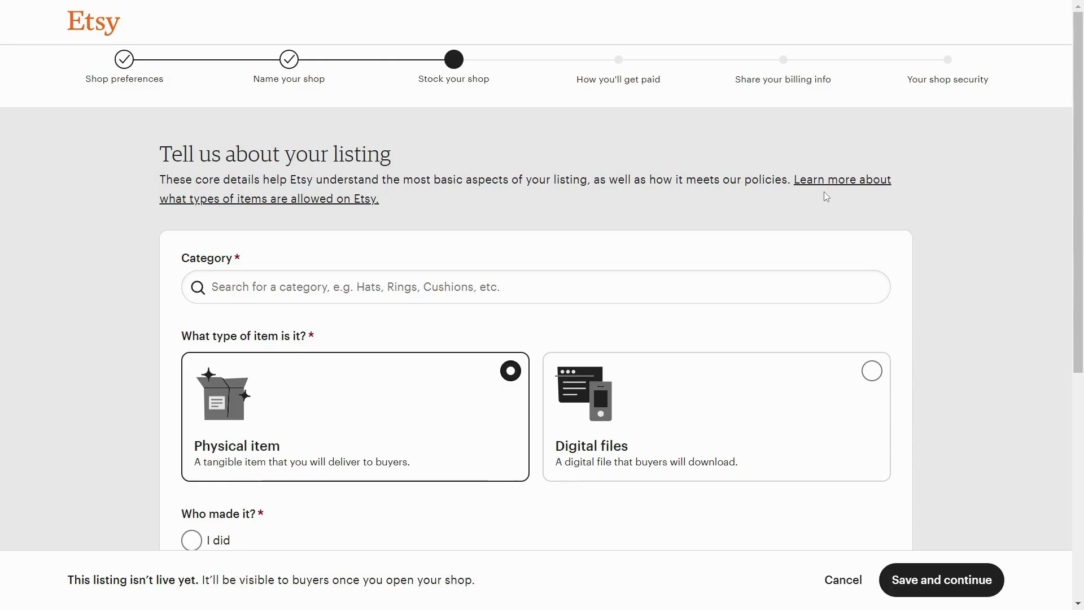
- Search the listing categories for "print", choose Digital Prints and set the item type to Digital files
click(394, 287)
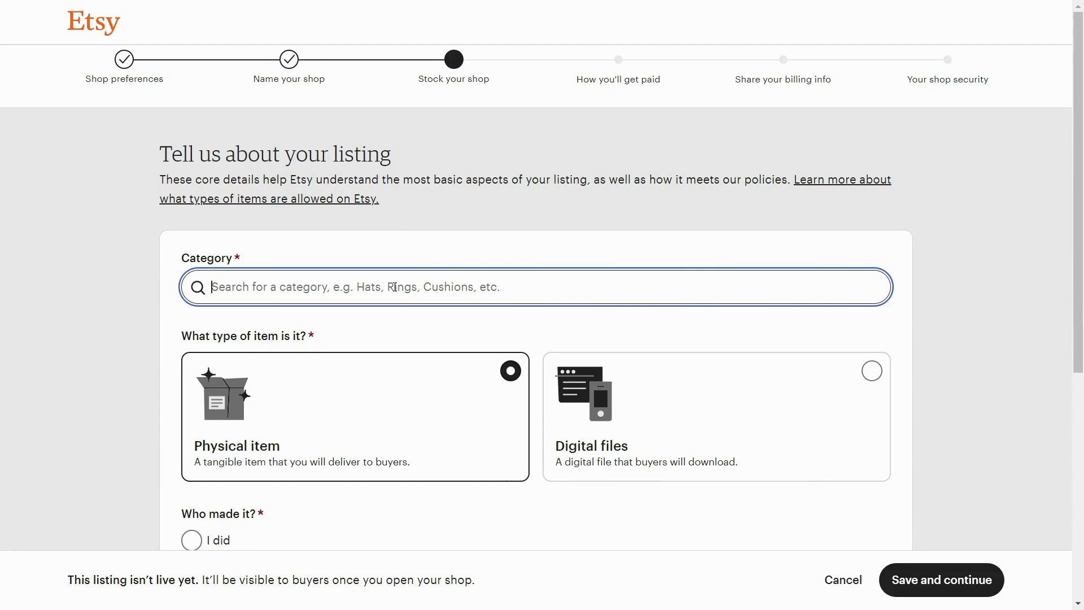
text(print)
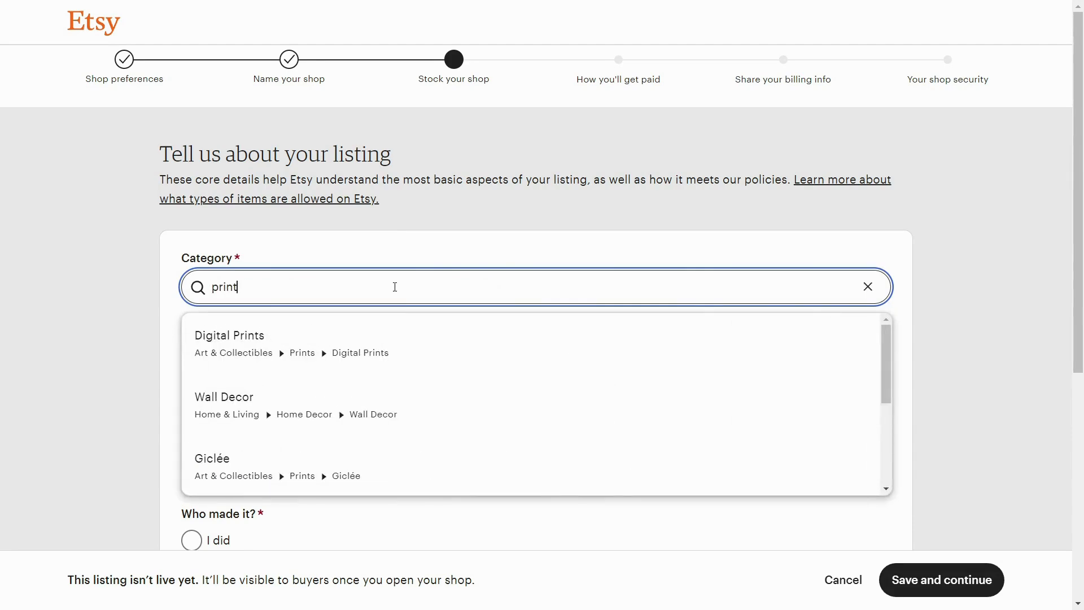
click(382, 338)
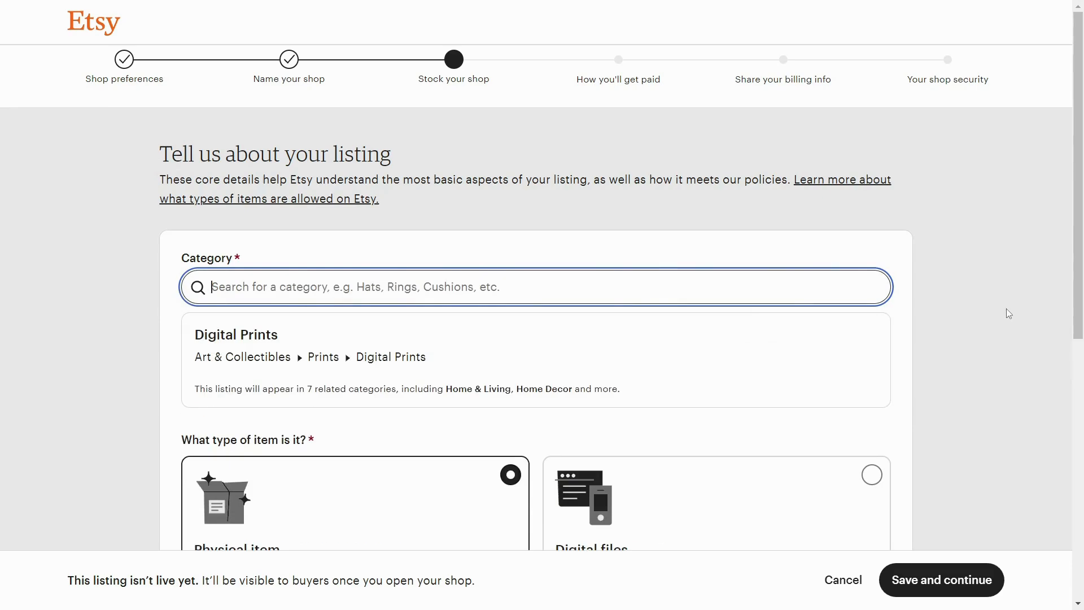
scroll(958, 333, down, 4)
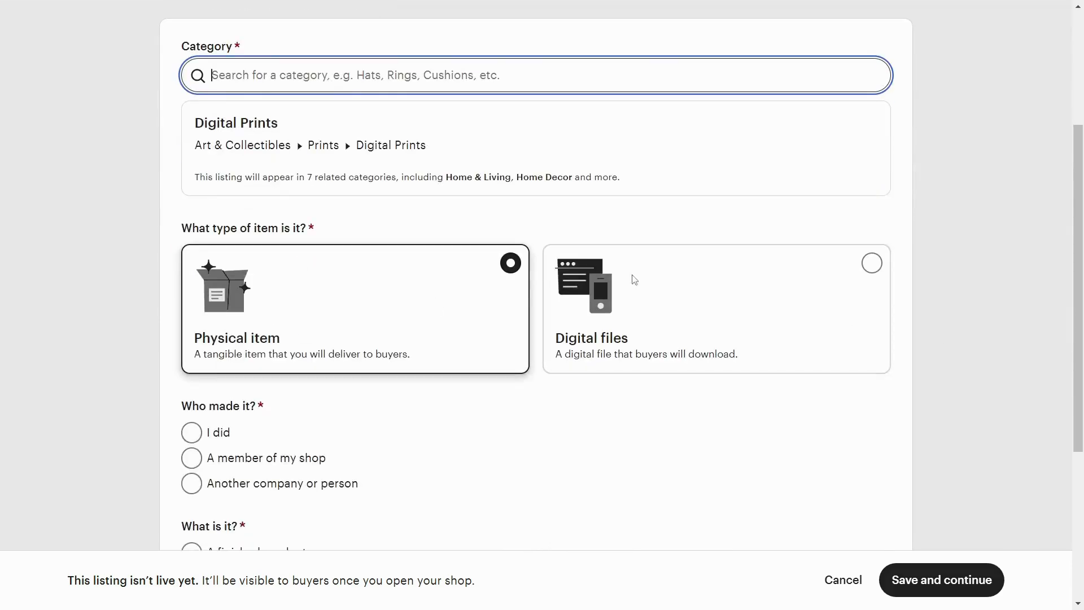
click(872, 263)
- Mark the item as made by yourself, a finished product and made in 2020 - 2024, and save the listing basics
scroll(1015, 301, down, 4)
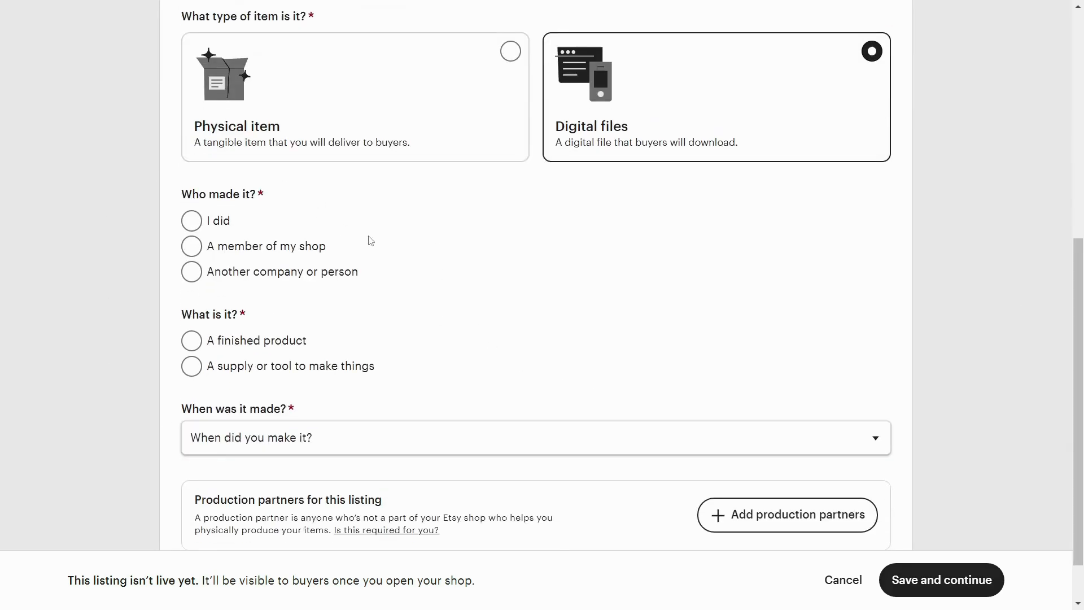
click(192, 221)
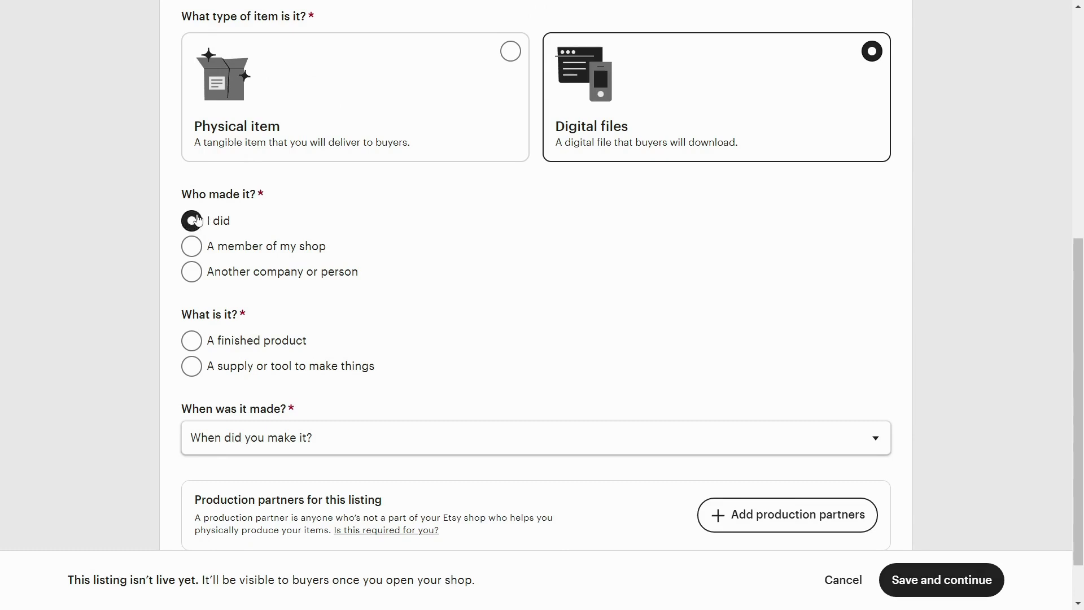
scroll(476, 289, down, 1)
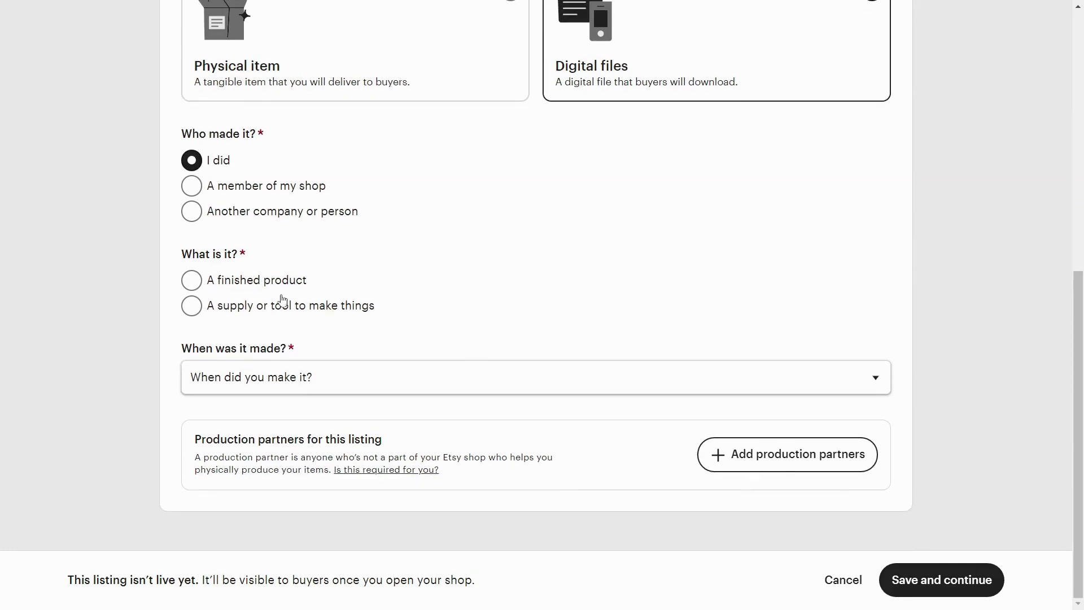
click(199, 283)
click(401, 375)
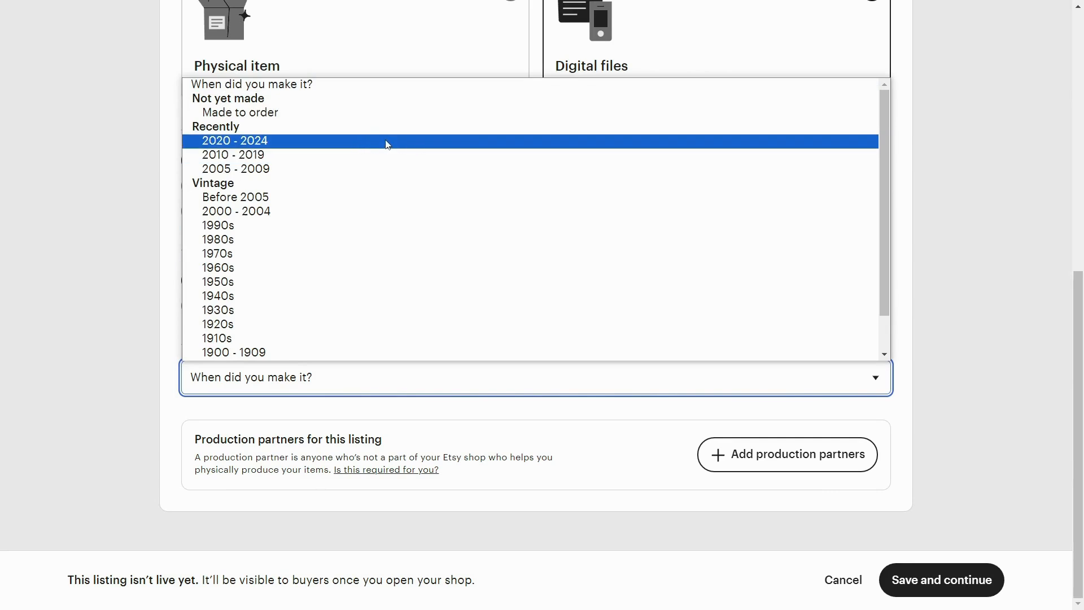
click(388, 143)
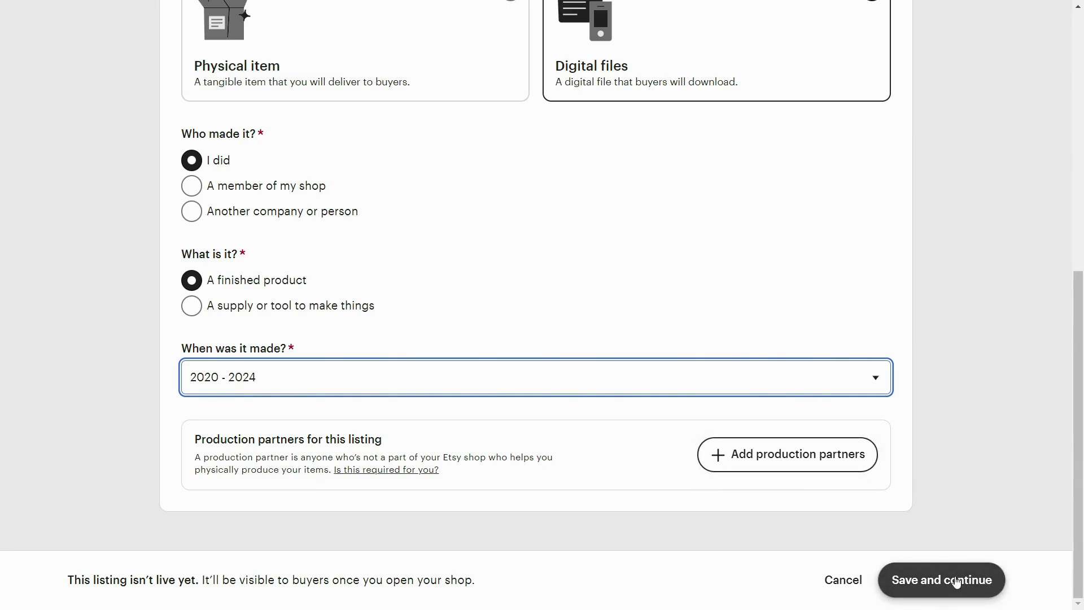
click(987, 583)
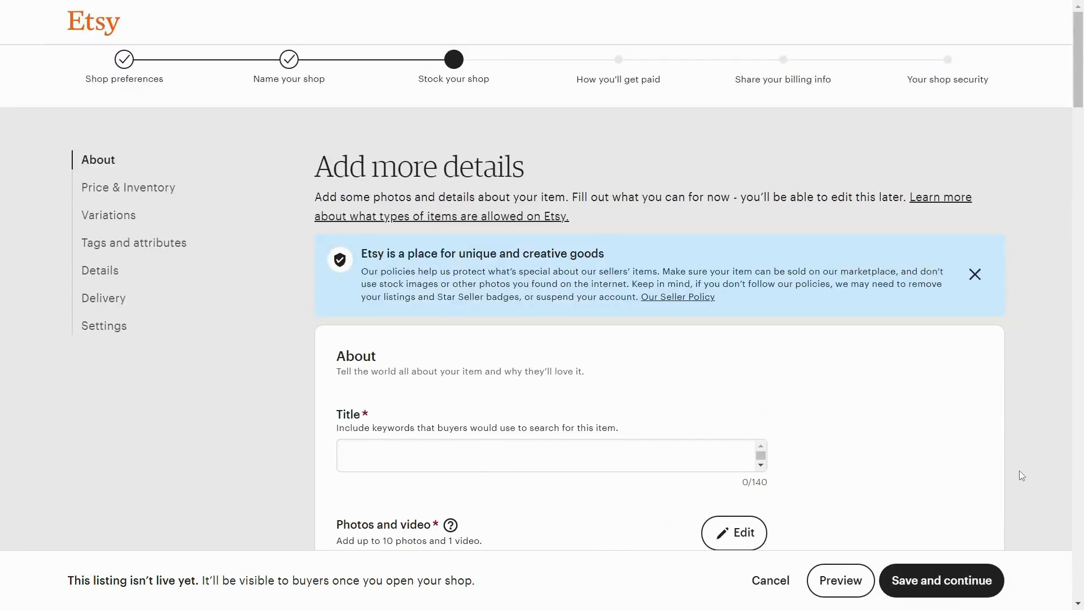
- Review the listing details form, from title, photos, digital files and description through to price, inventory and variations
scroll(994, 319, down, 4)
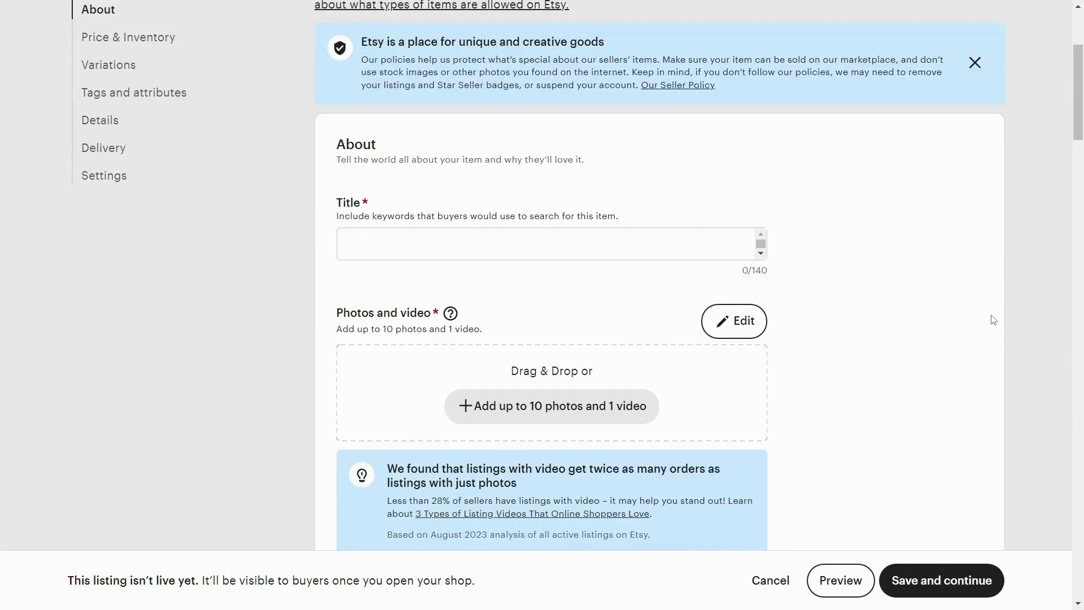
scroll(609, 239, down, 4)
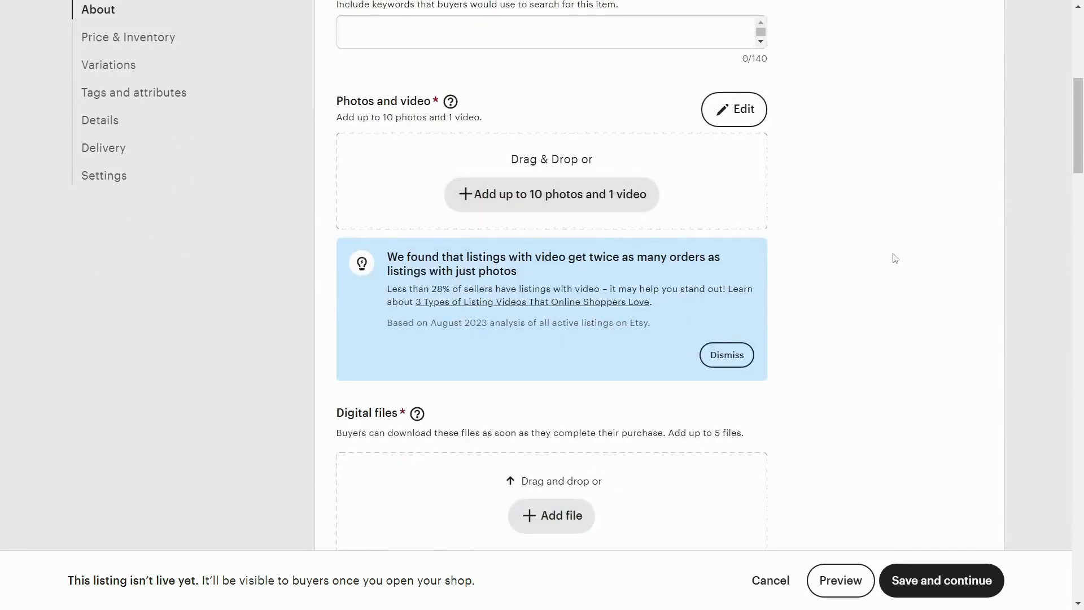
scroll(924, 273, down, 5)
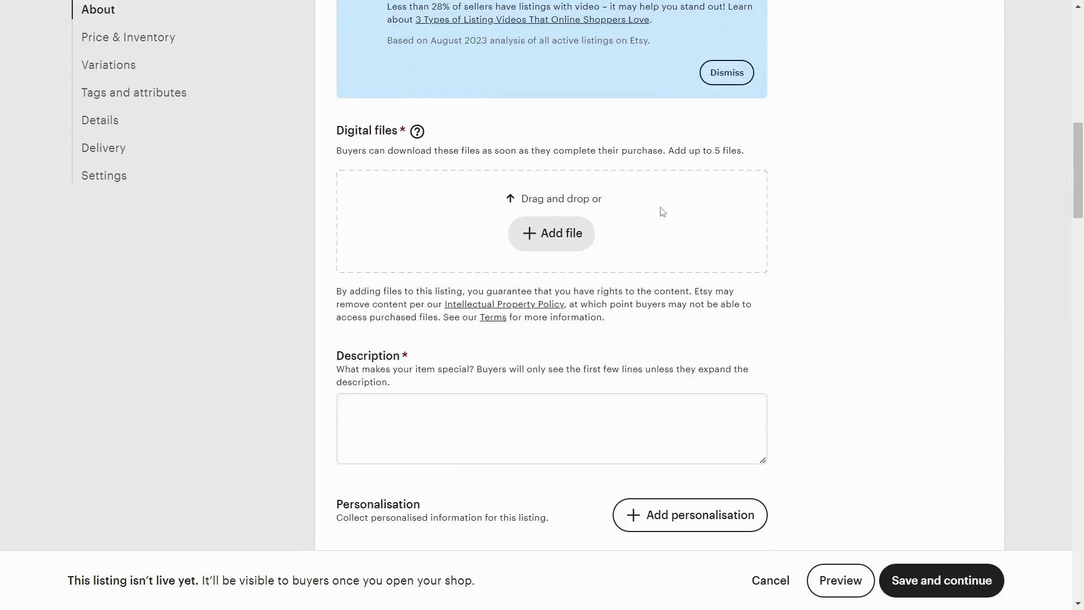
scroll(684, 212, down, 4)
scroll(925, 290, down, 4)
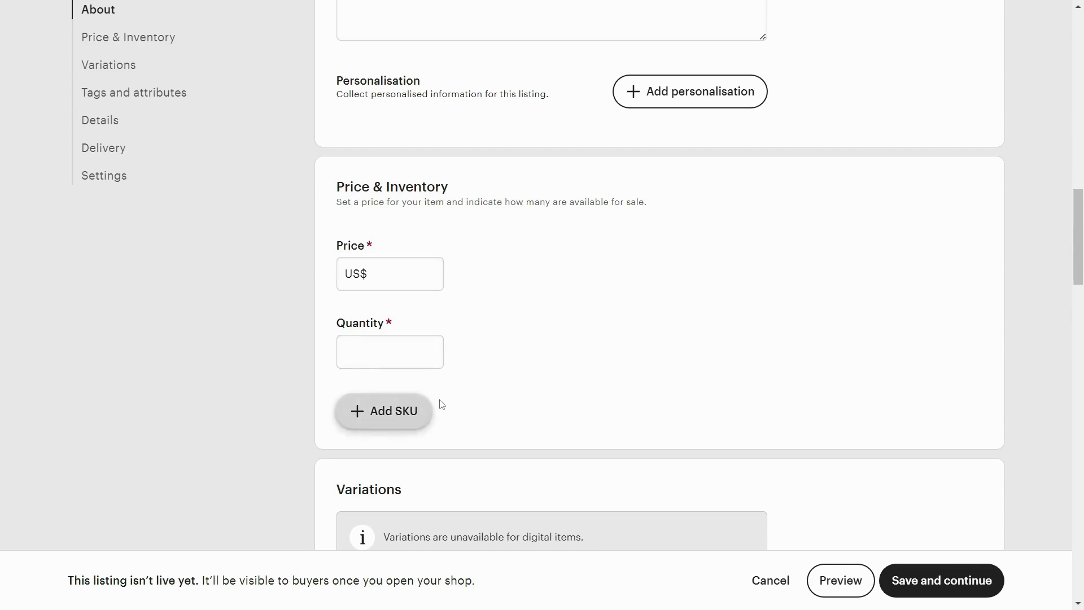
scroll(847, 377, down, 4)
scroll(851, 375, down, 8)
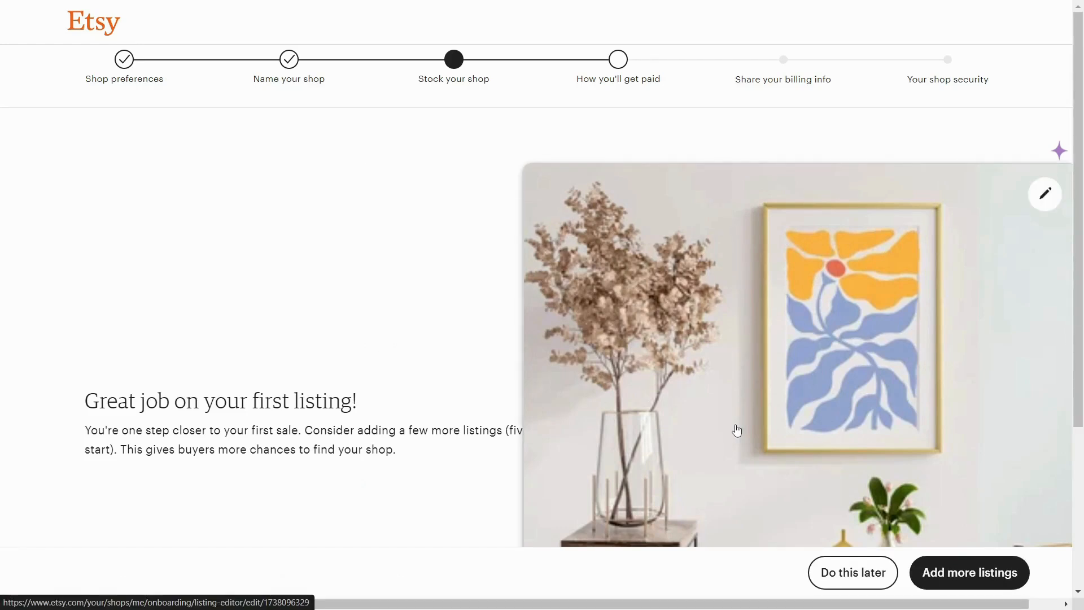
- Postpone adding more listings and look over the payment setup form's bank country, seller type and personal details fields
drag(85, 400, 327, 402)
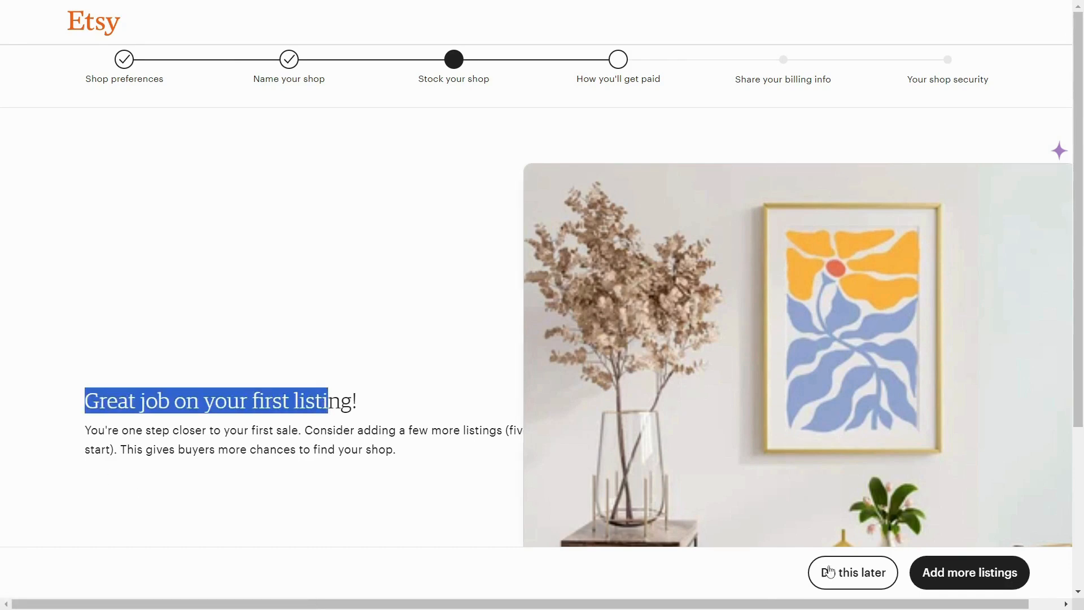
click(869, 582)
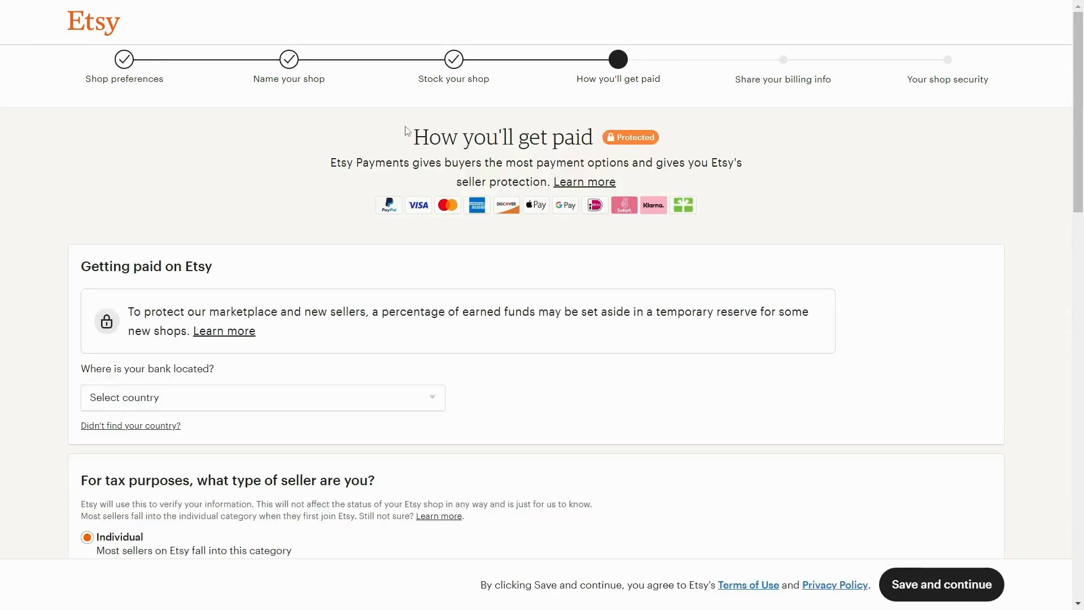
drag(413, 137, 594, 126)
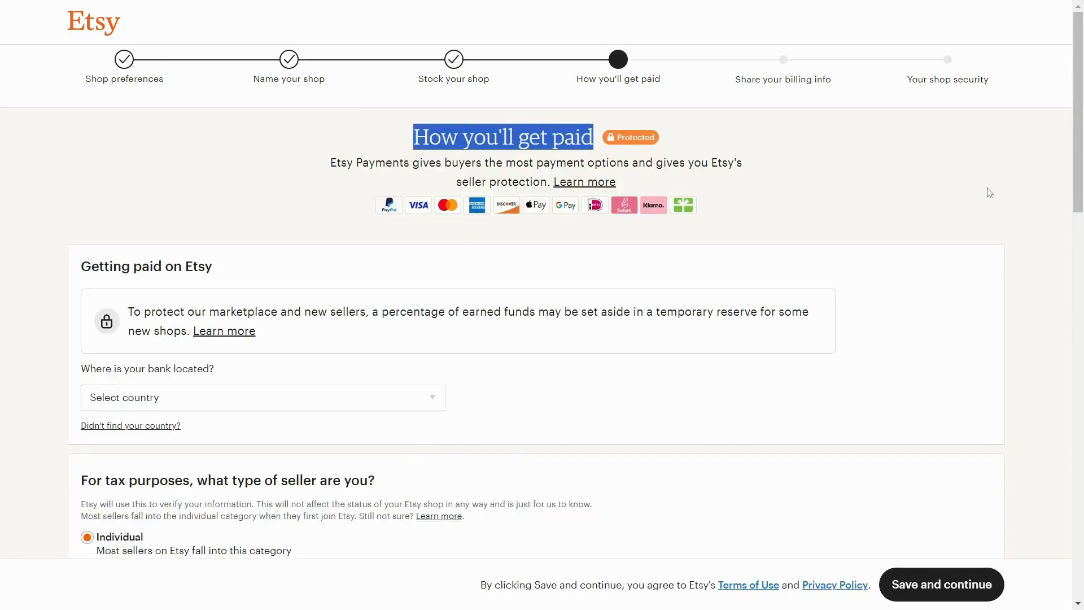
scroll(989, 192, down, 5)
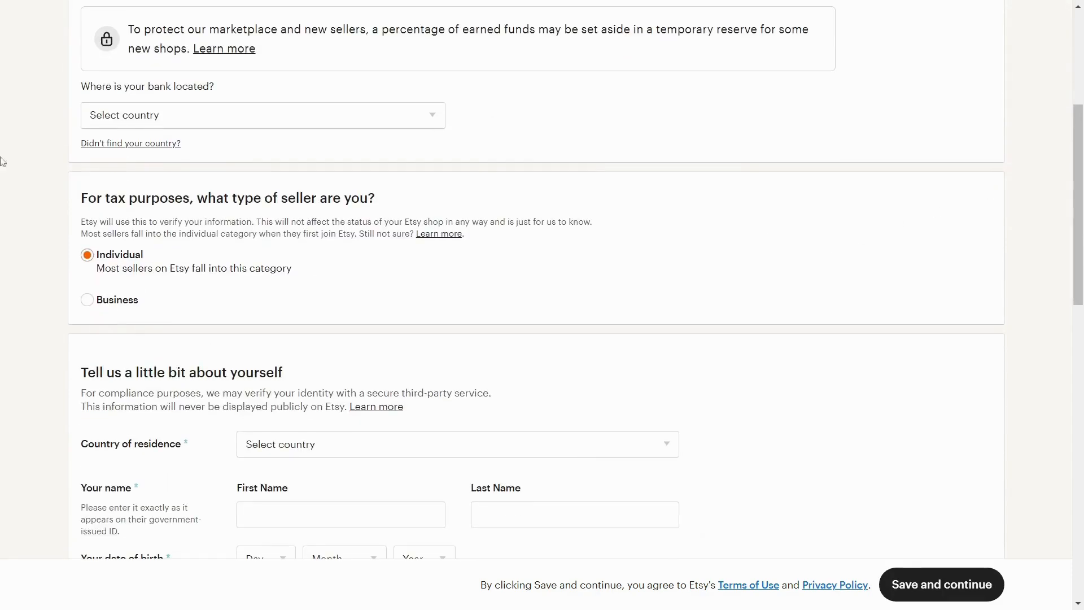
scroll(1020, 165, down, 11)
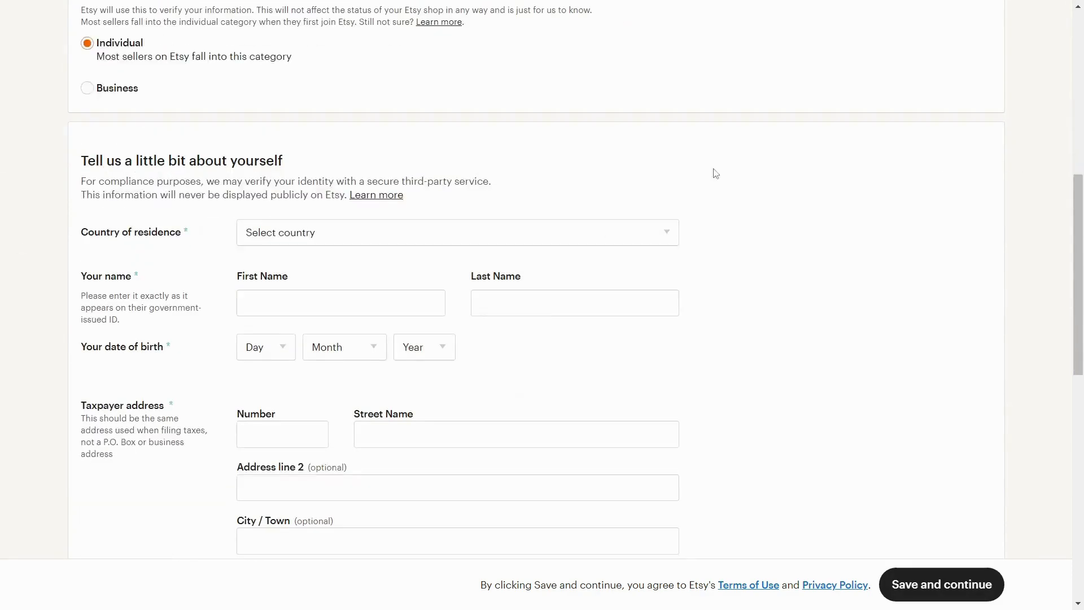
scroll(351, 213, up, 6)
scroll(568, 351, up, 10)
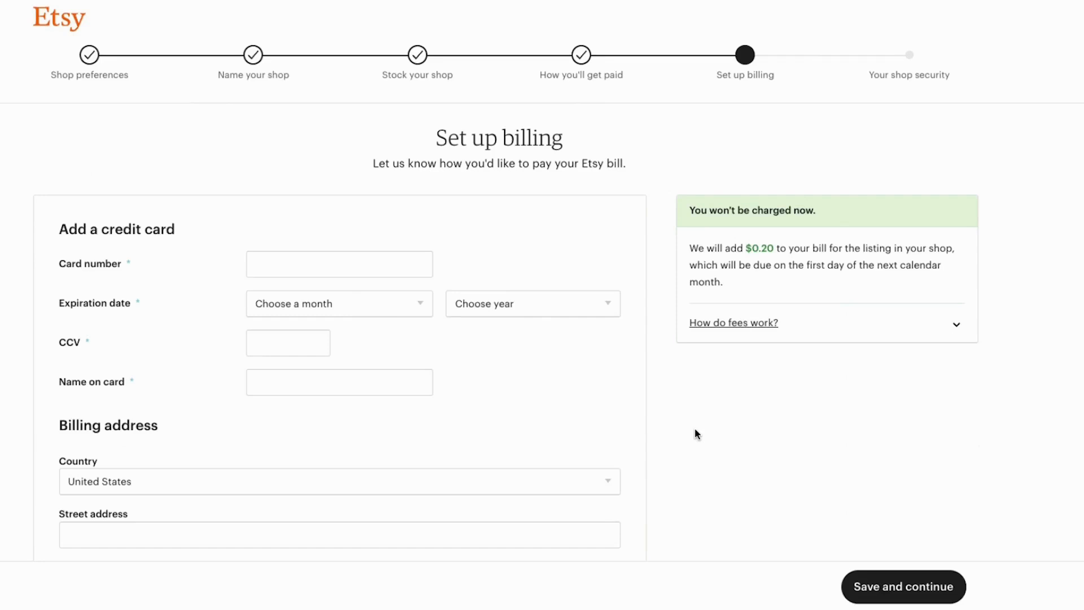
- Expand the explanation of how fees work and examine it along with the credit card and billing address fields
click(733, 325)
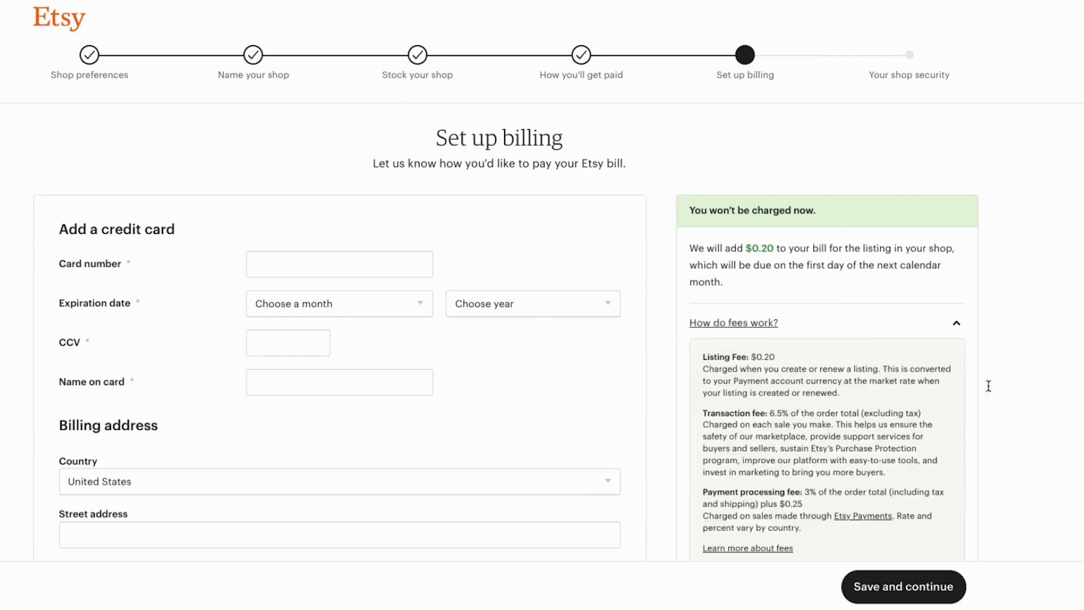
scroll(1020, 372, down, 1)
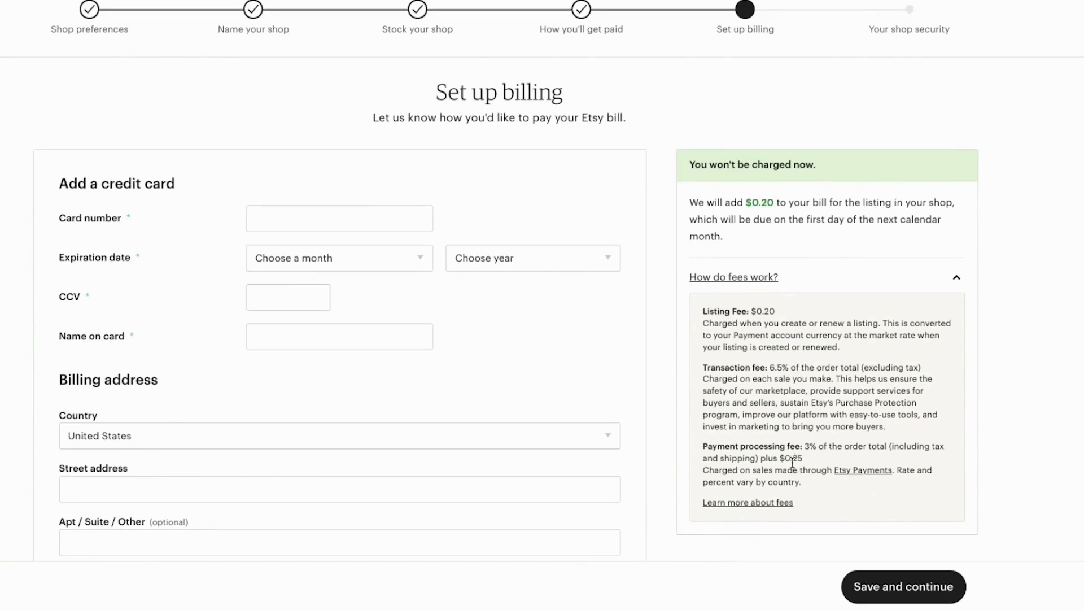
scroll(520, 356, down, 2)
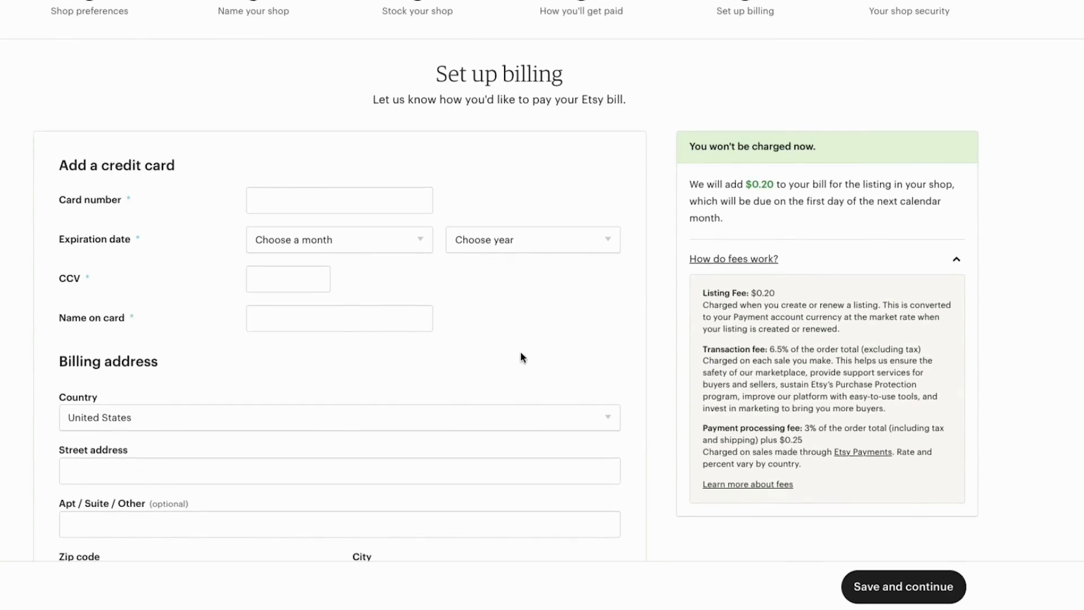
scroll(520, 356, down, 4)
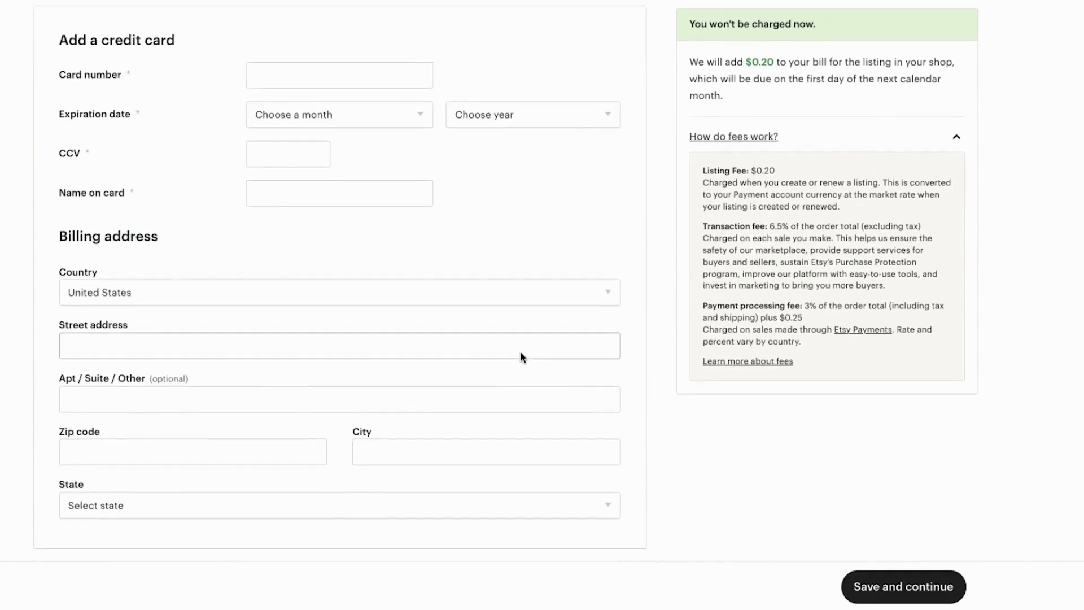
scroll(489, 356, up, 3)
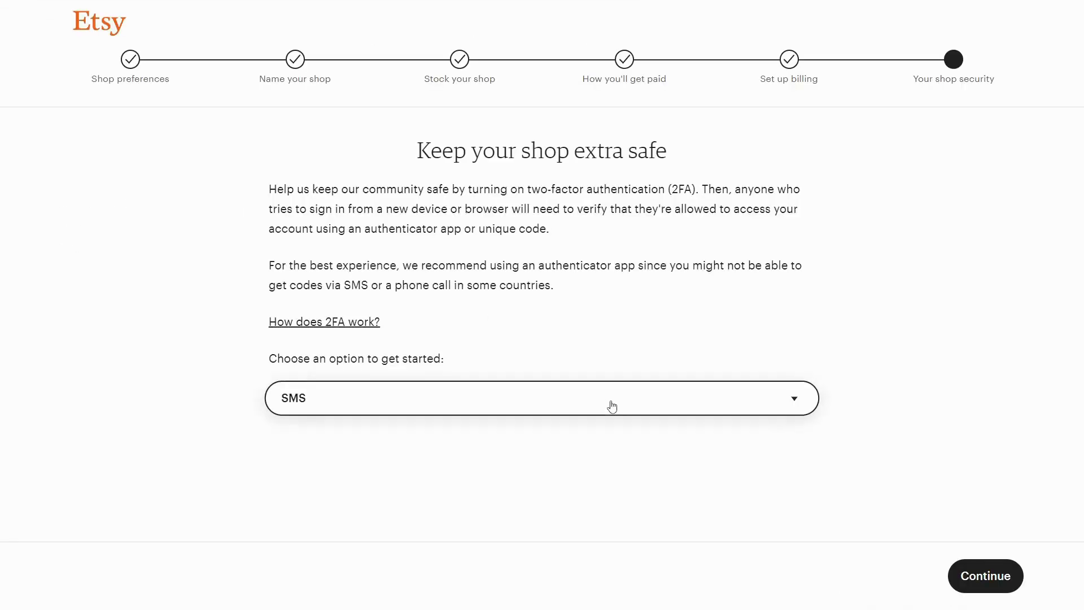
- Choose SMS as the two-factor authentication method and complete its phone verification setup
click(610, 404)
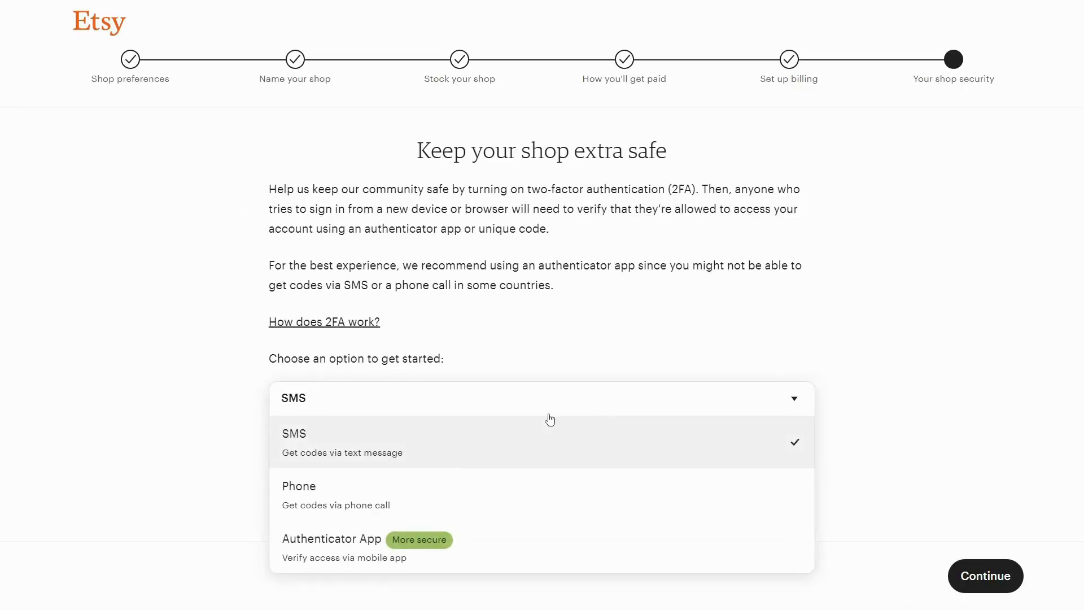
click(397, 455)
click(1007, 574)
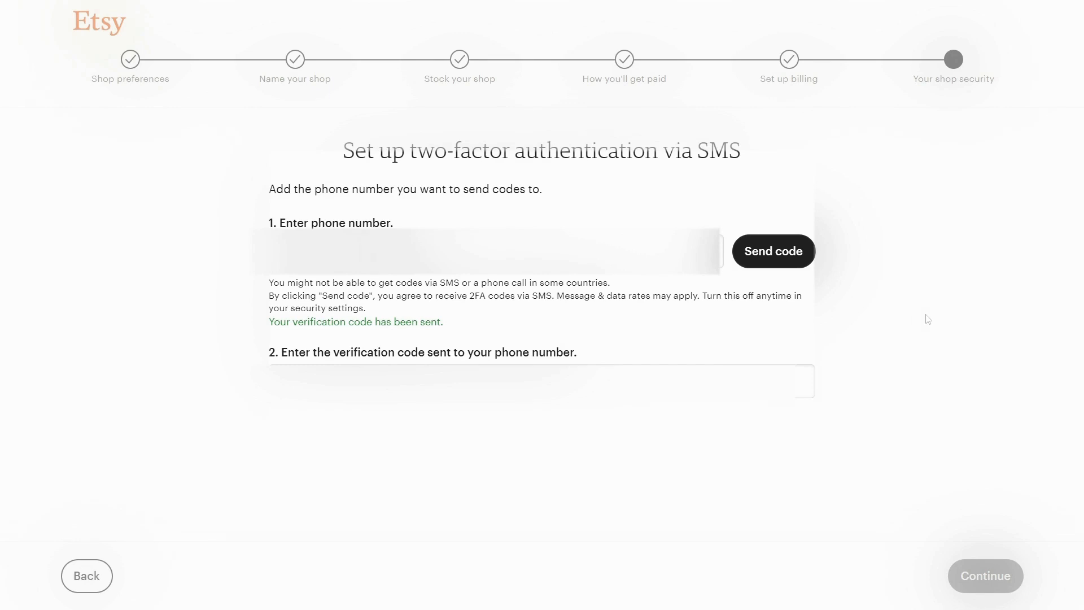
click(983, 575)
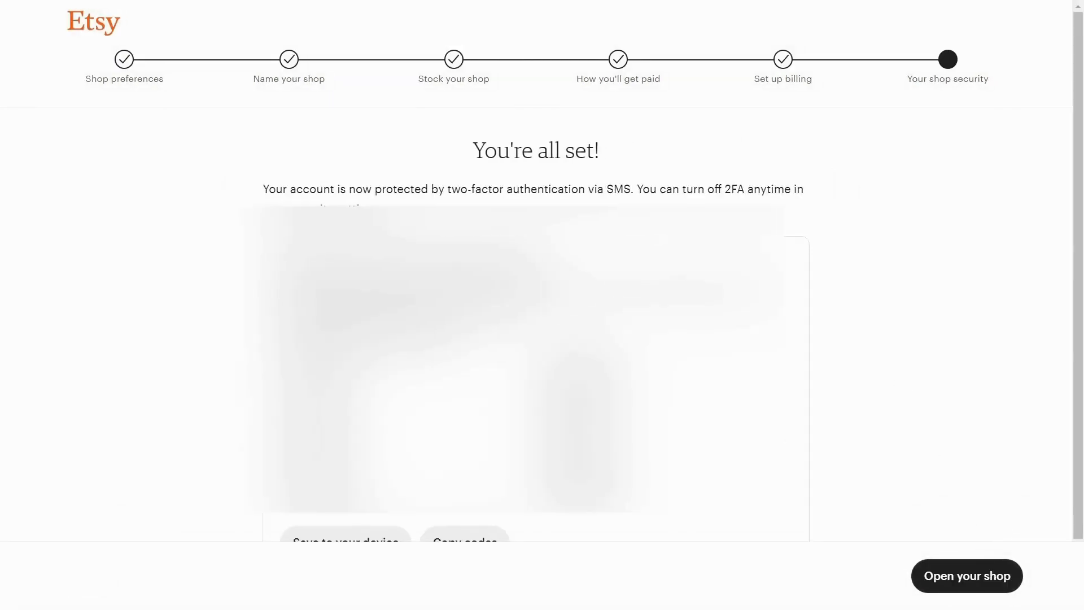
- Open the shop and opt in to tips and updates about the shop and new Etsy features
scroll(536, 339, down, 2)
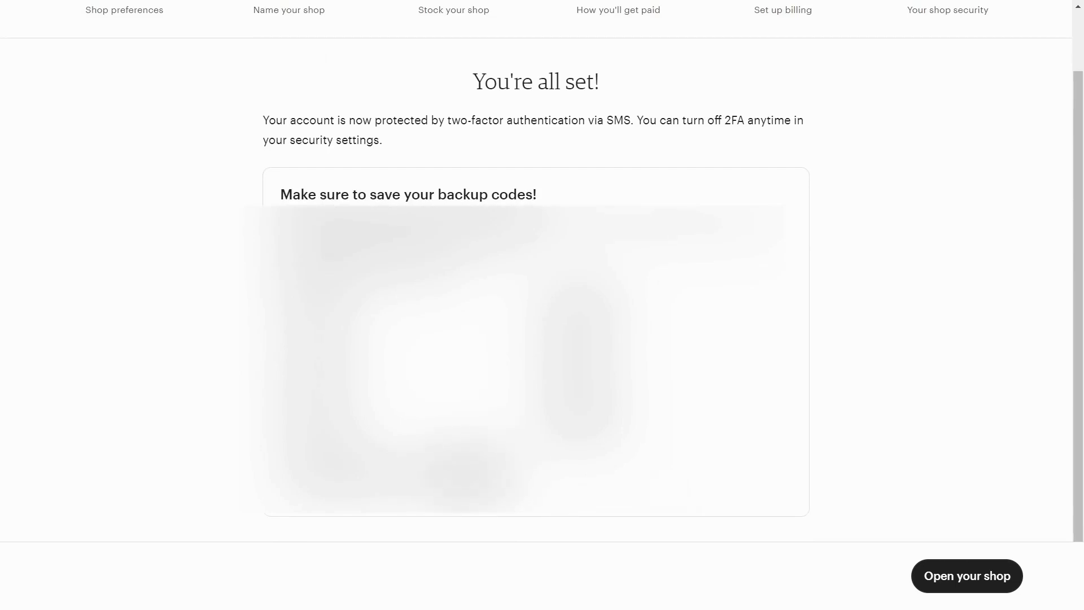
click(970, 581)
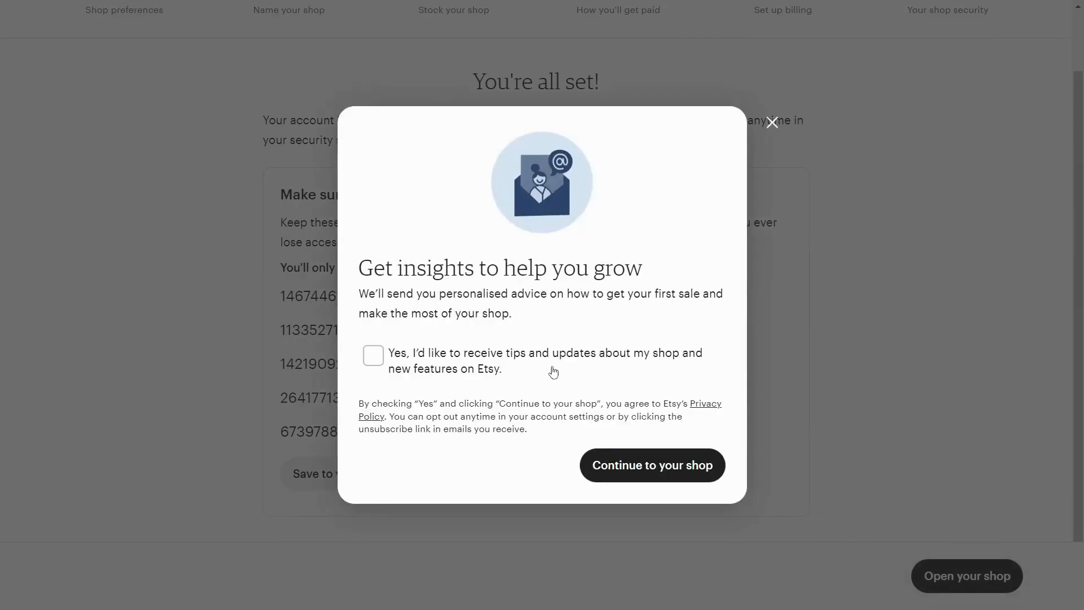
click(373, 356)
click(680, 474)
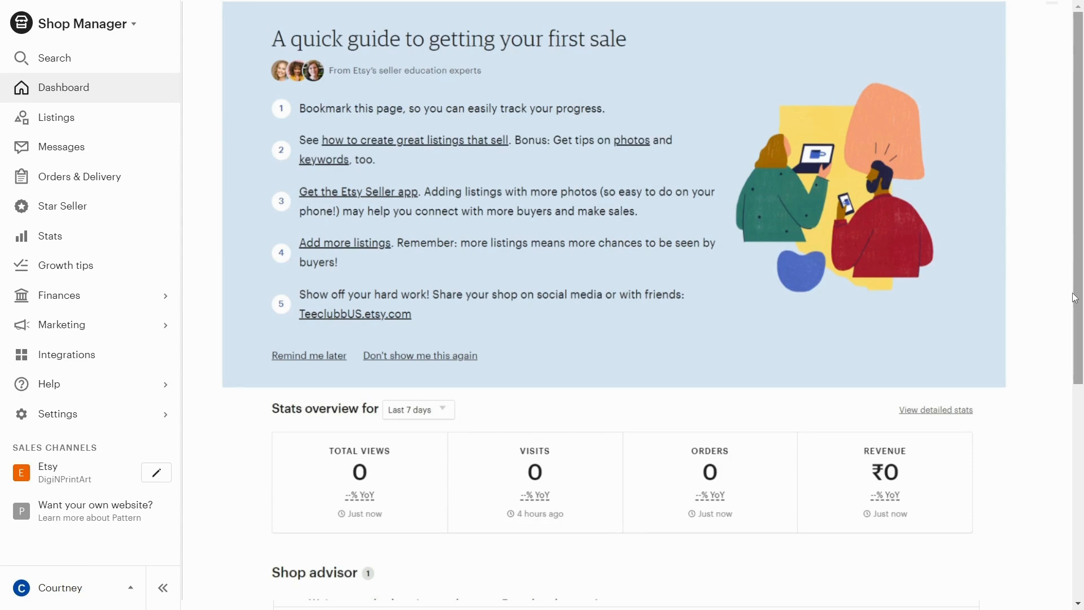
- Examine the dashboard's guide to getting a first sale and the public shop page's items and About section
drag(271, 38, 611, 60)
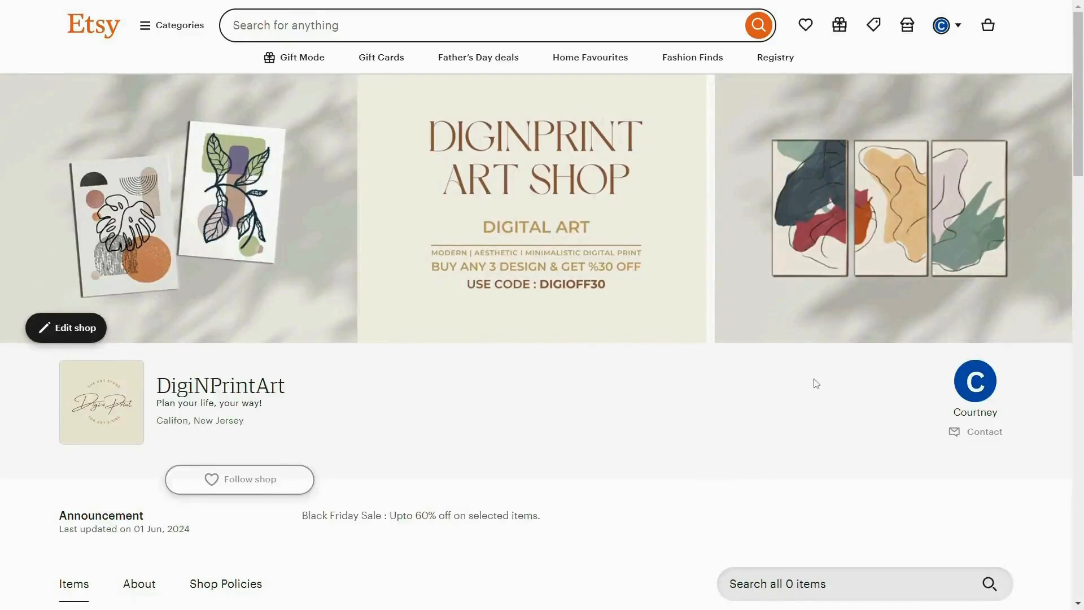
scroll(815, 382, down, 10)
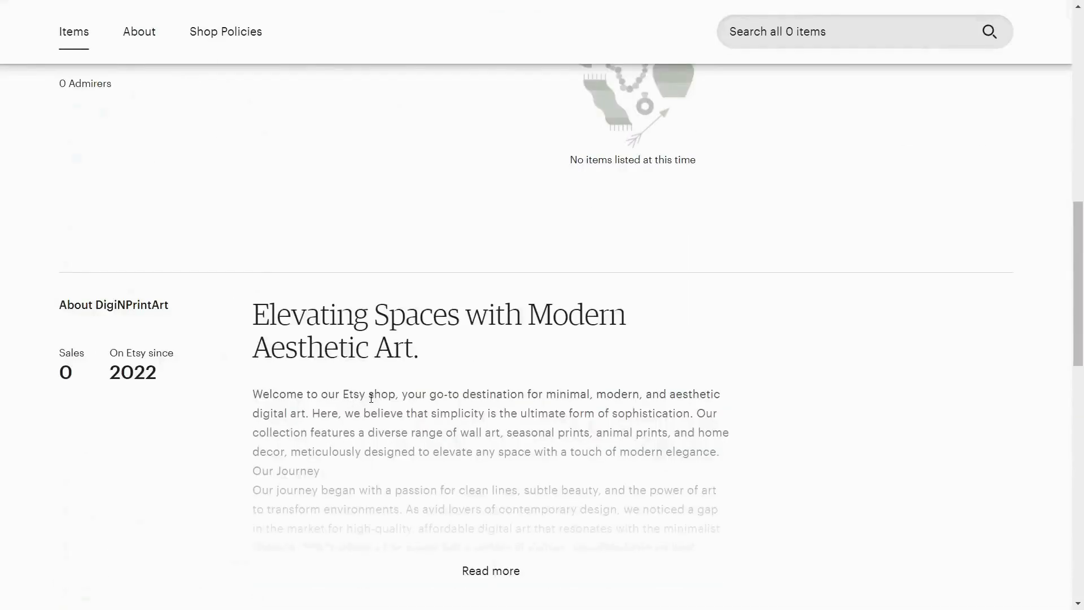
scroll(629, 307, down, 6)
scroll(774, 364, up, 17)
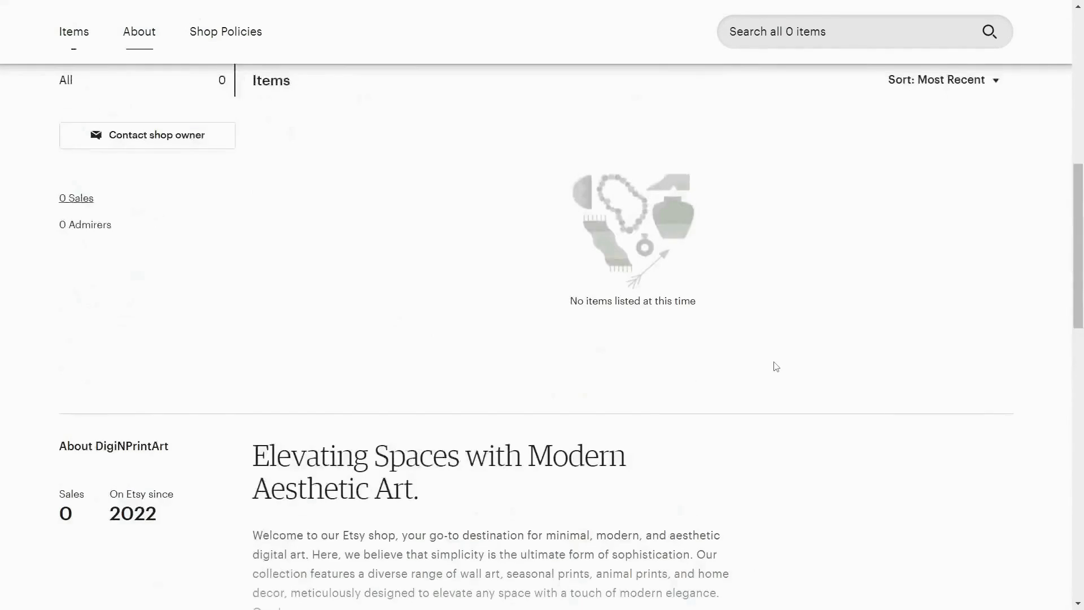
scroll(776, 366, up, 1)
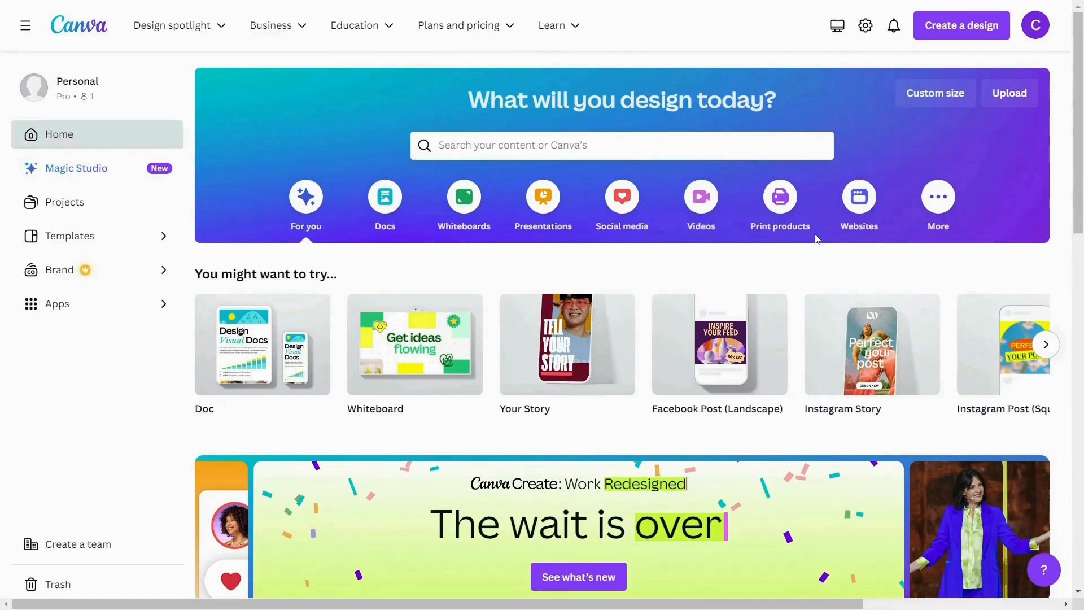
- Switch to Canva, search the design types for "LOGO", create a 500 × 500 px Logo design and title it "lOGO DESIGN"
click(960, 31)
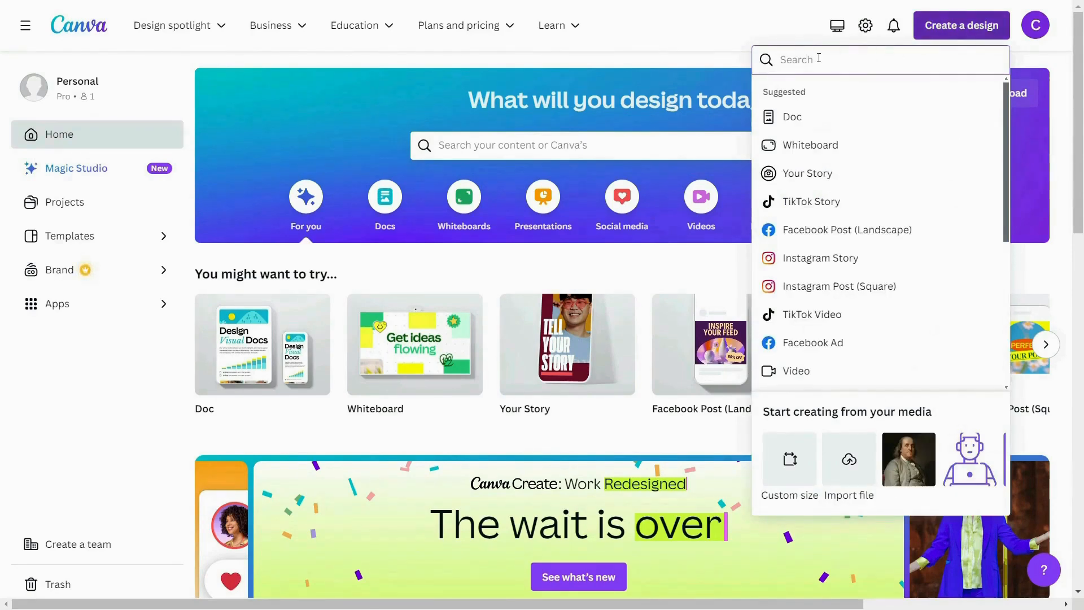
text(LOGO)
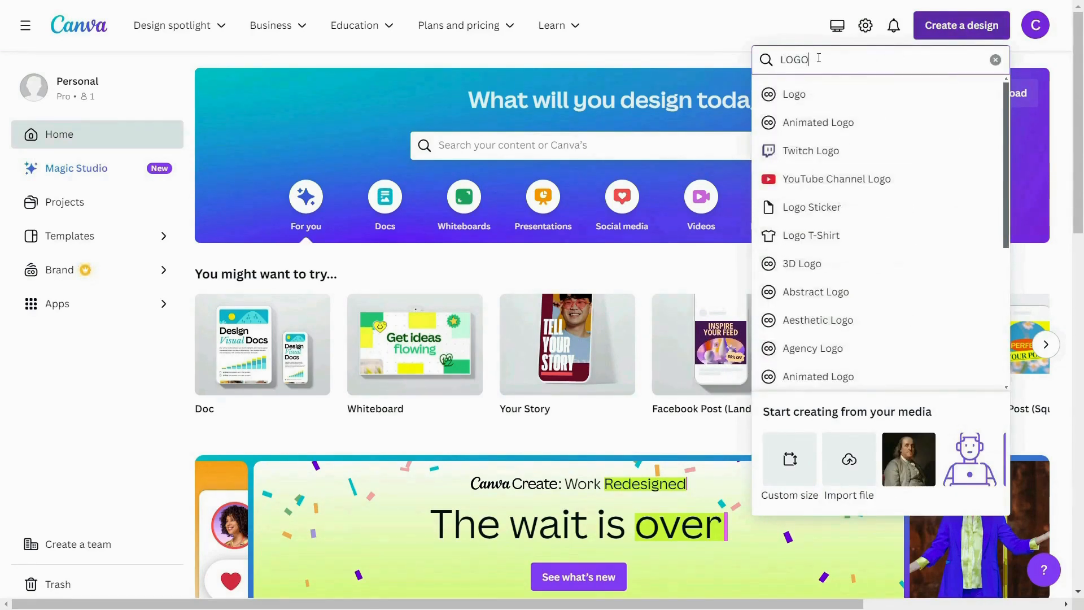
click(858, 95)
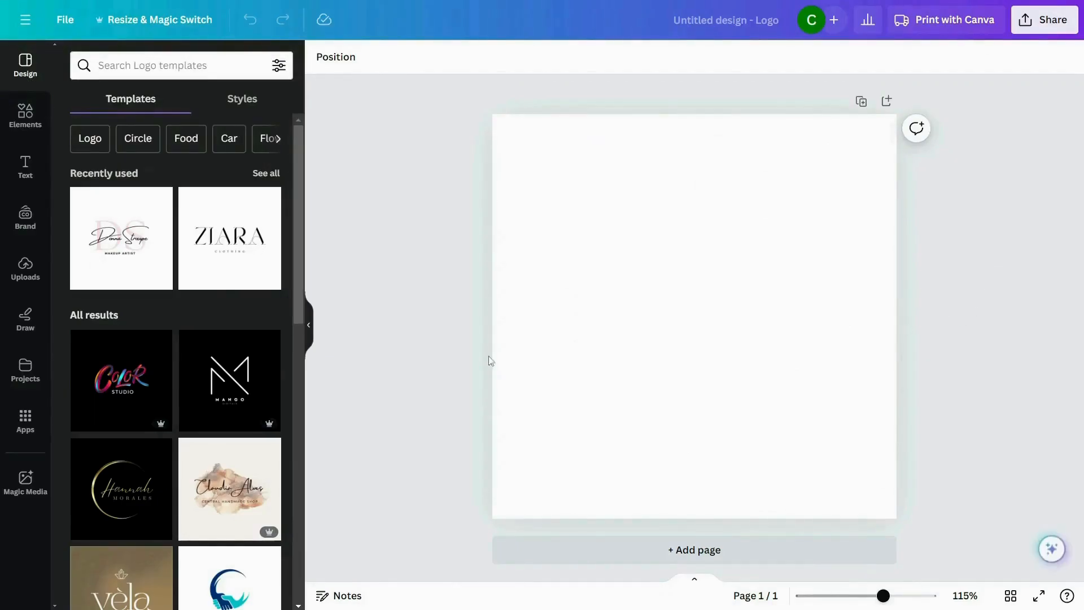
click(736, 21)
text(lOGO DESIGN)
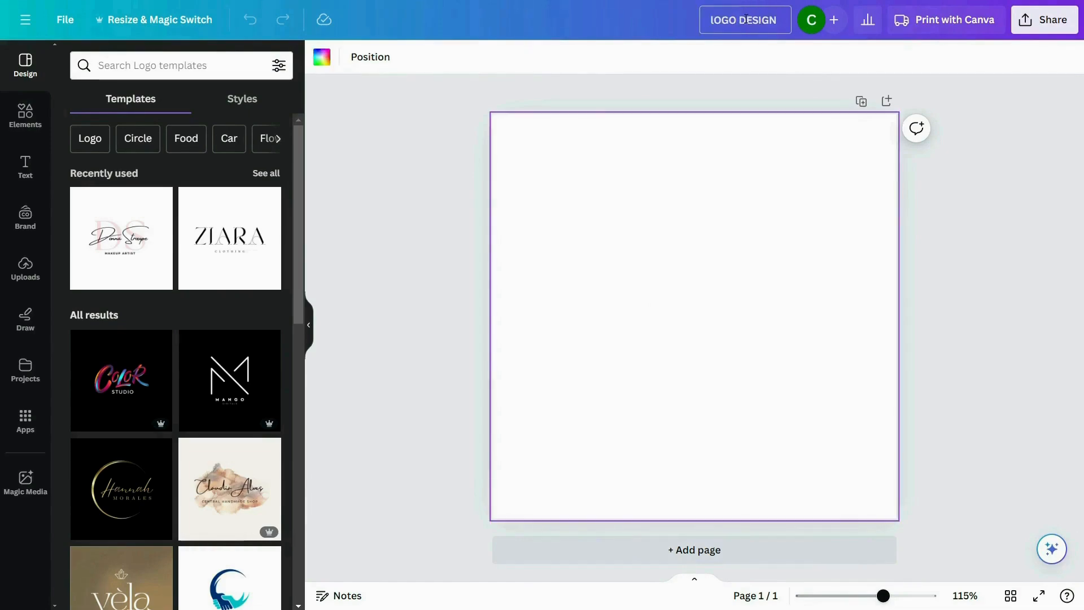
click(708, 173)
- Browse the logo templates and apply the circular second page of the Pink and White Minimalist Initial Makeup Artist Logo
scroll(258, 337, down, 1)
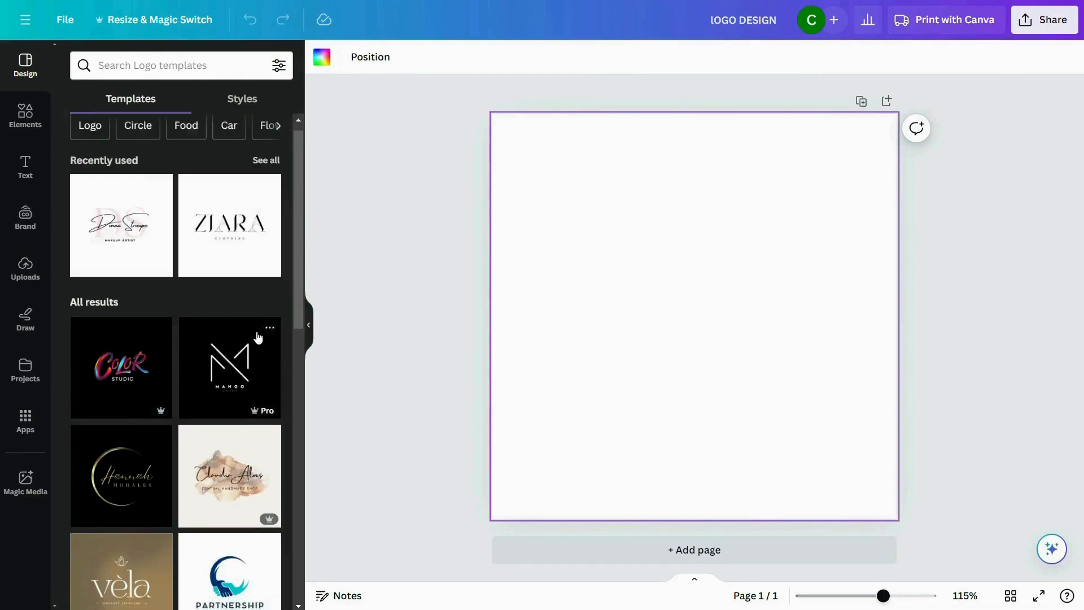
scroll(258, 337, down, 10)
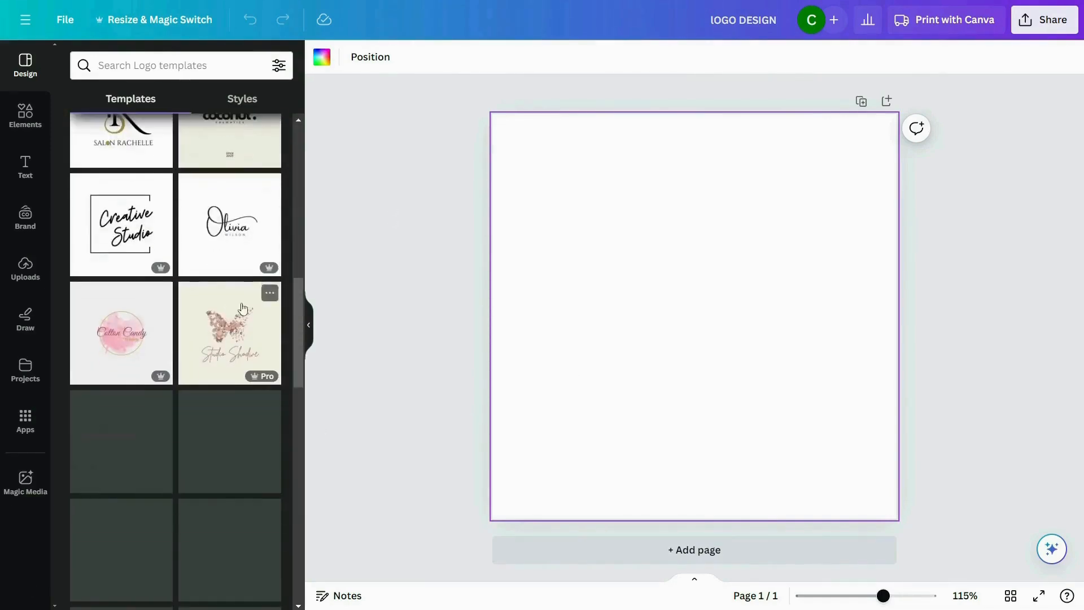
scroll(201, 370, down, 4)
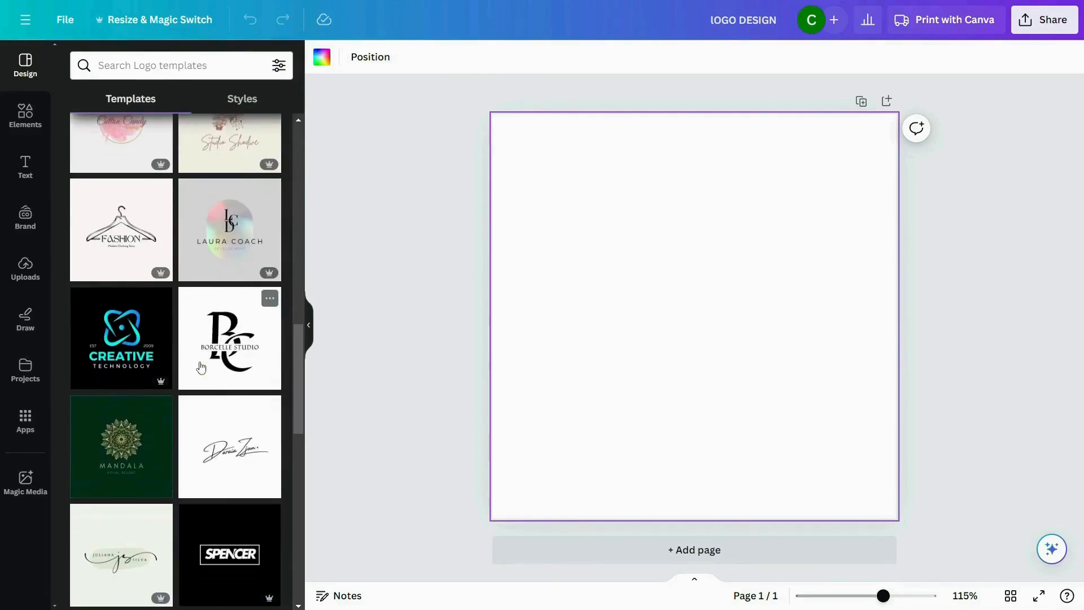
scroll(201, 367, down, 8)
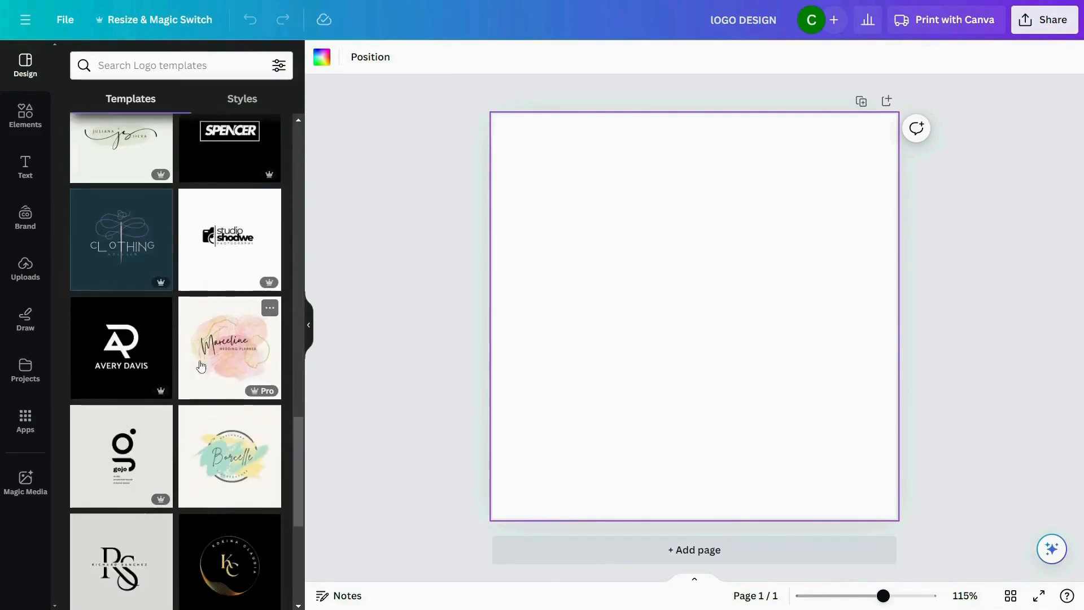
scroll(201, 367, down, 15)
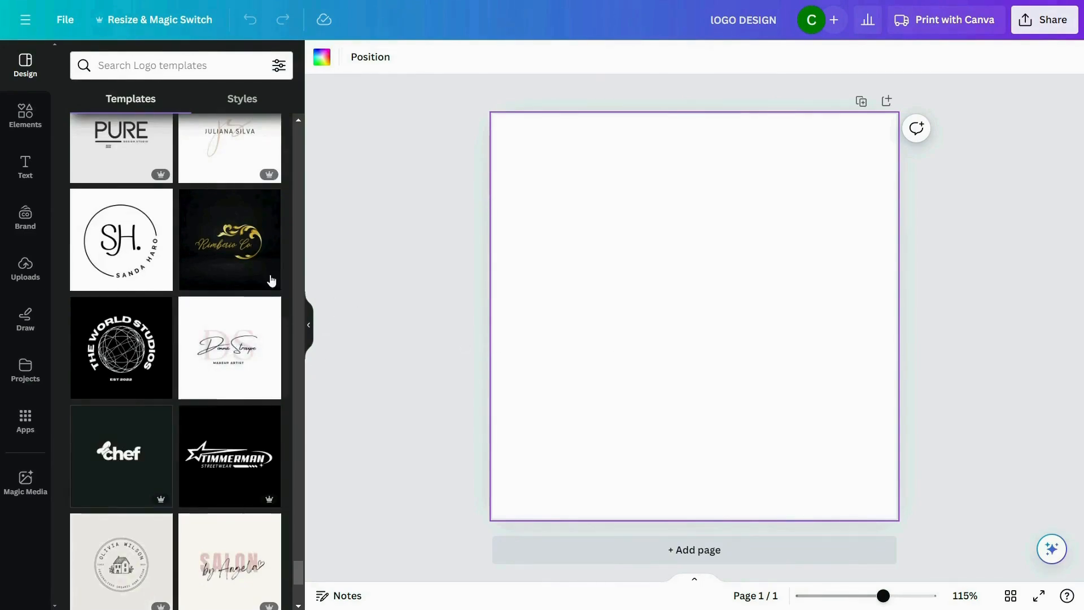
click(229, 356)
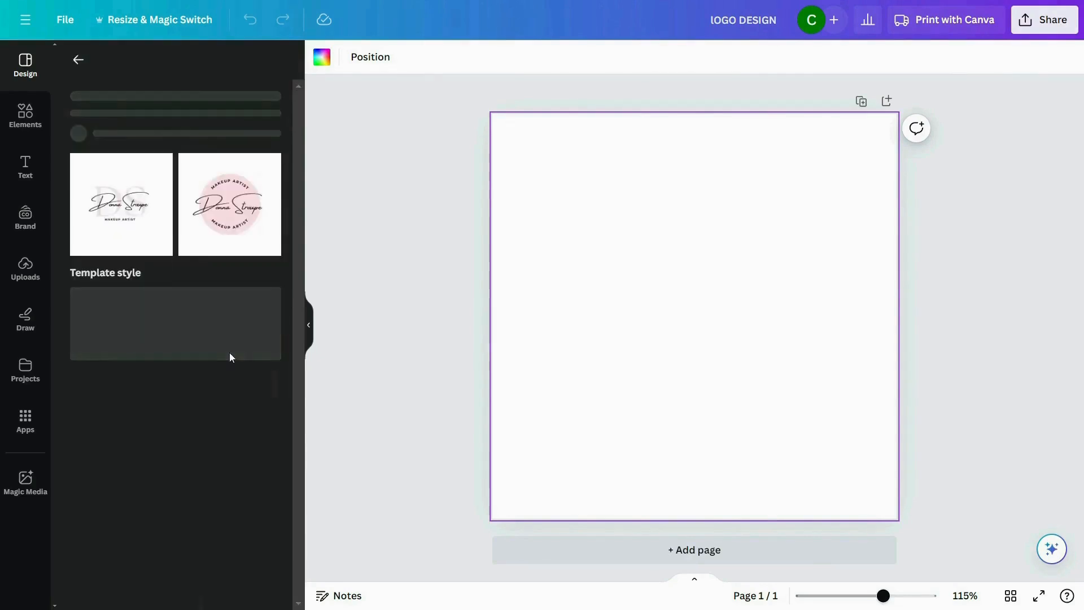
key(Escape)
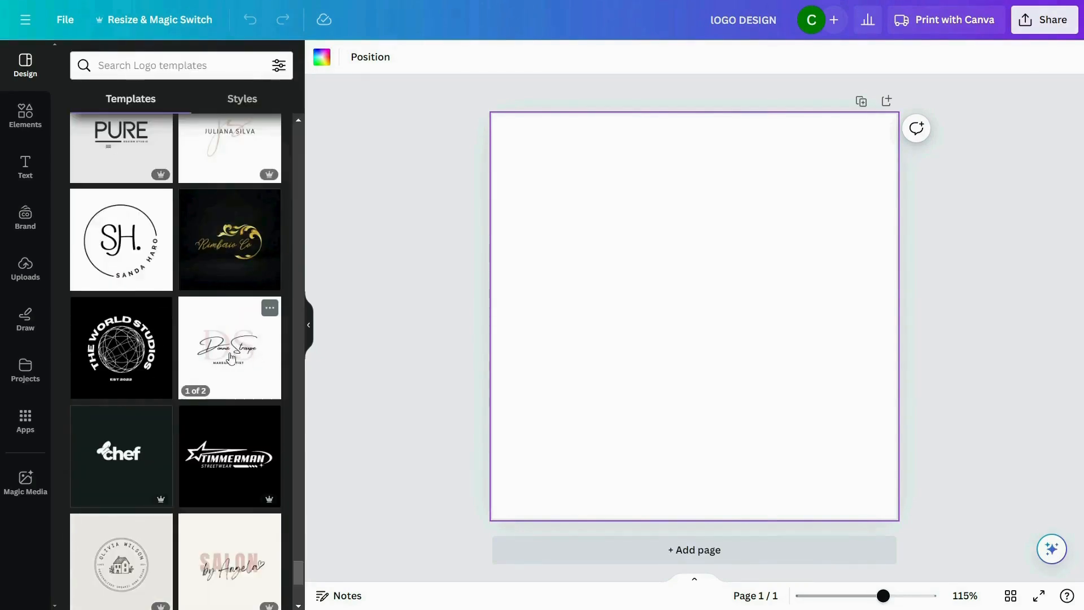
click(230, 356)
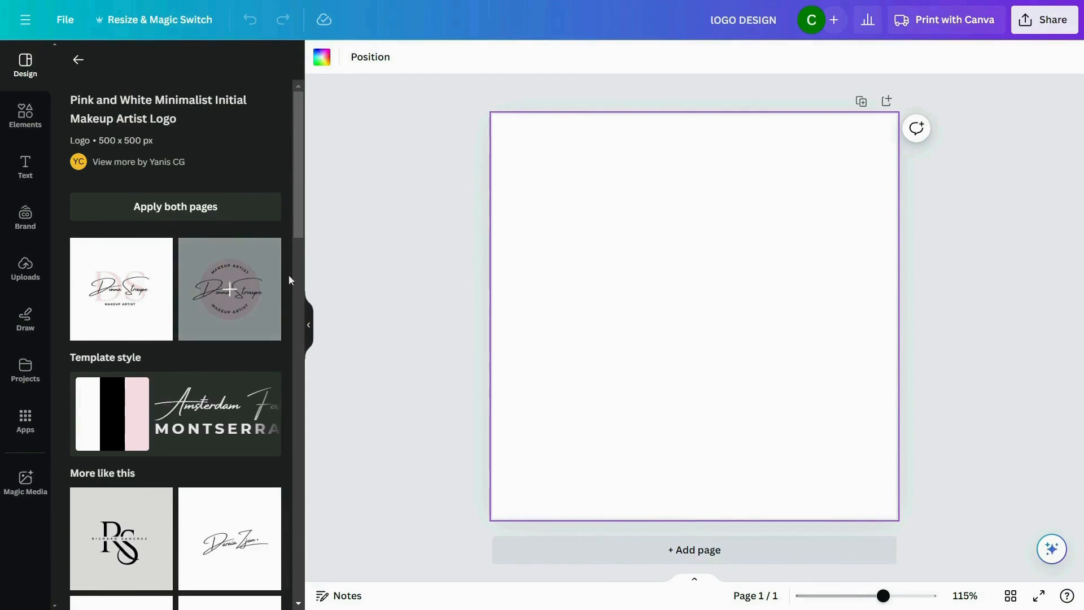
click(216, 265)
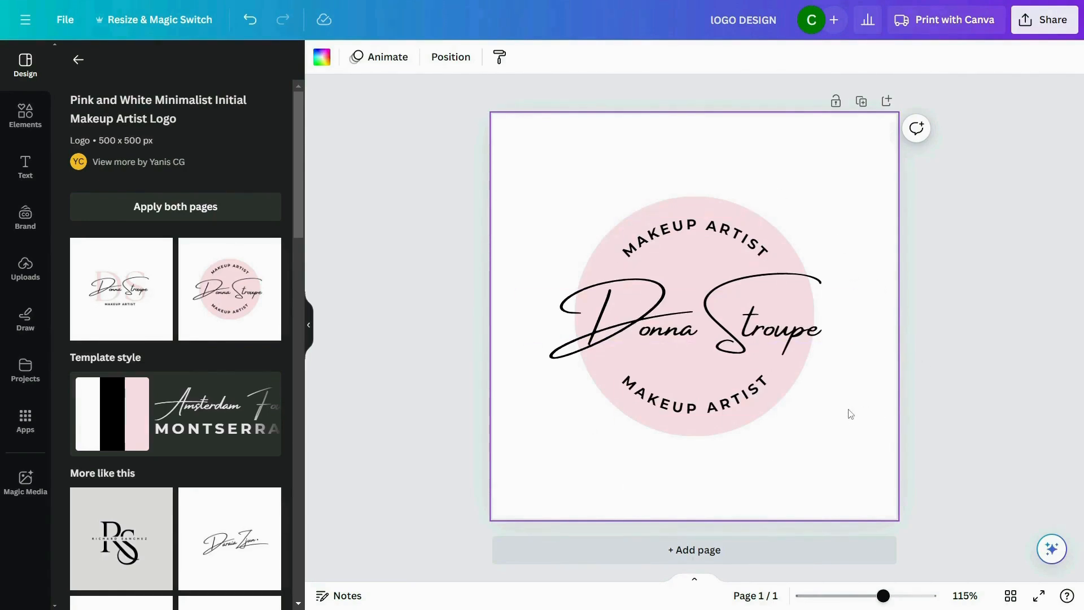
- Delete the pink circle behind the text, and enlarge the three remaining text elements together, centring them on the page
click(793, 251)
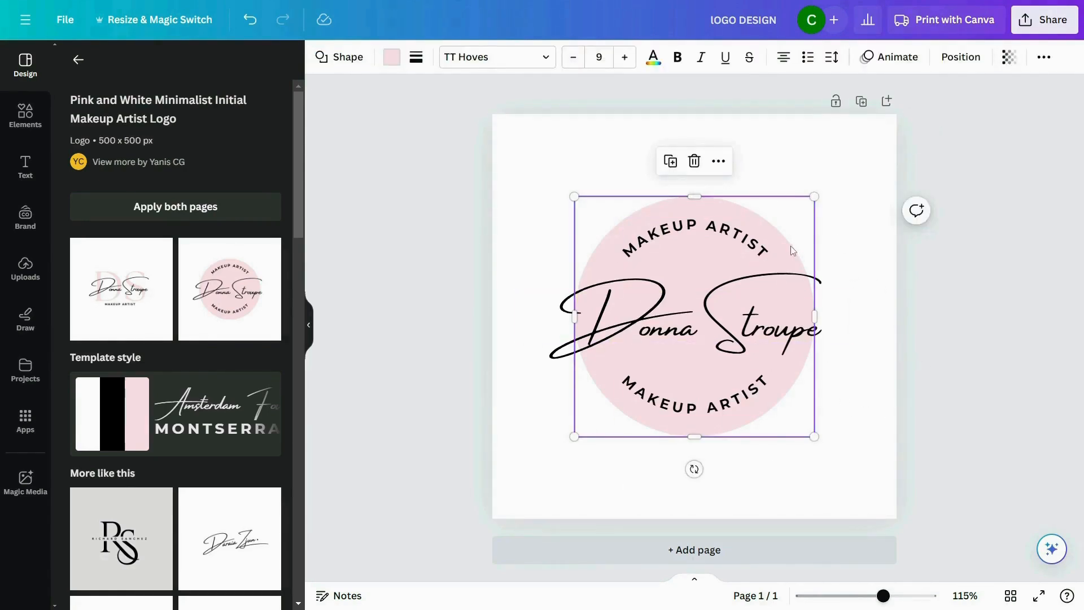
key(Delete)
drag(544, 214, 862, 524)
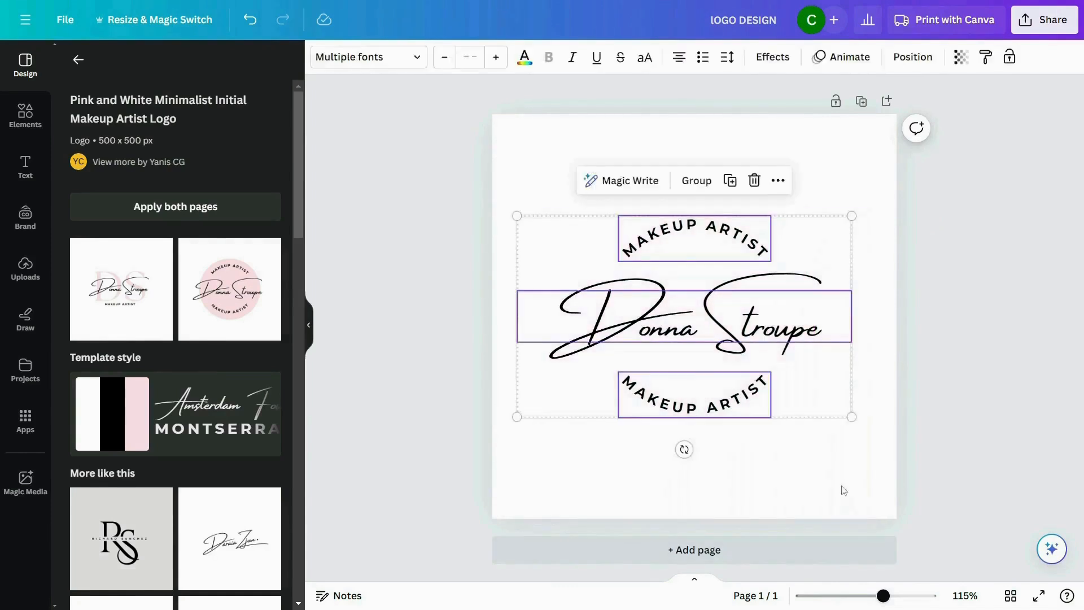
drag(852, 416, 885, 433)
drag(775, 350, 768, 341)
click(935, 415)
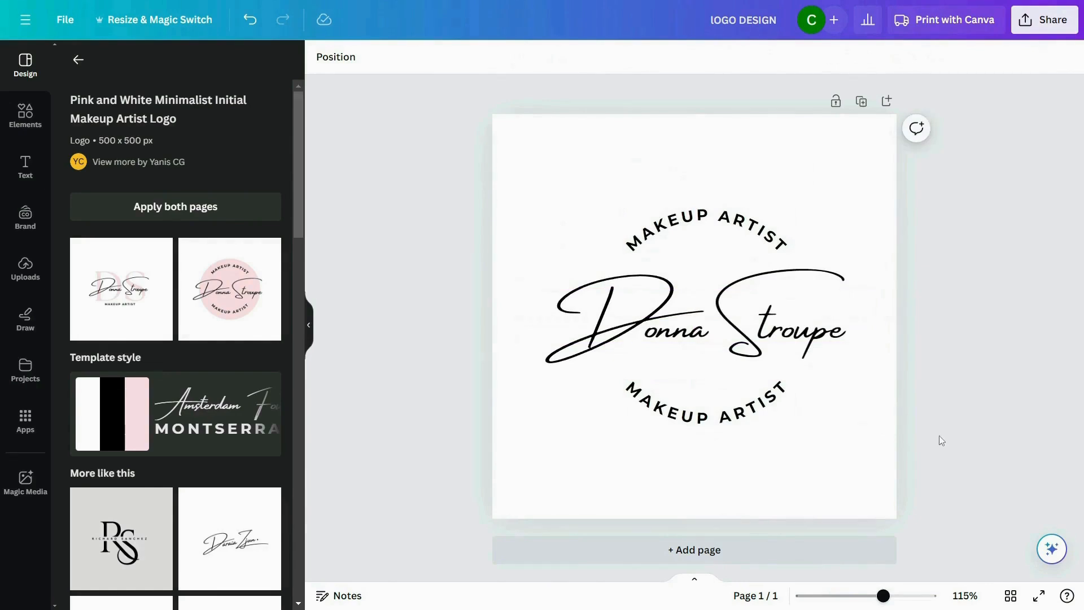
- Replace the large script name in the middle of the logo with "Digi Print"
click(664, 334)
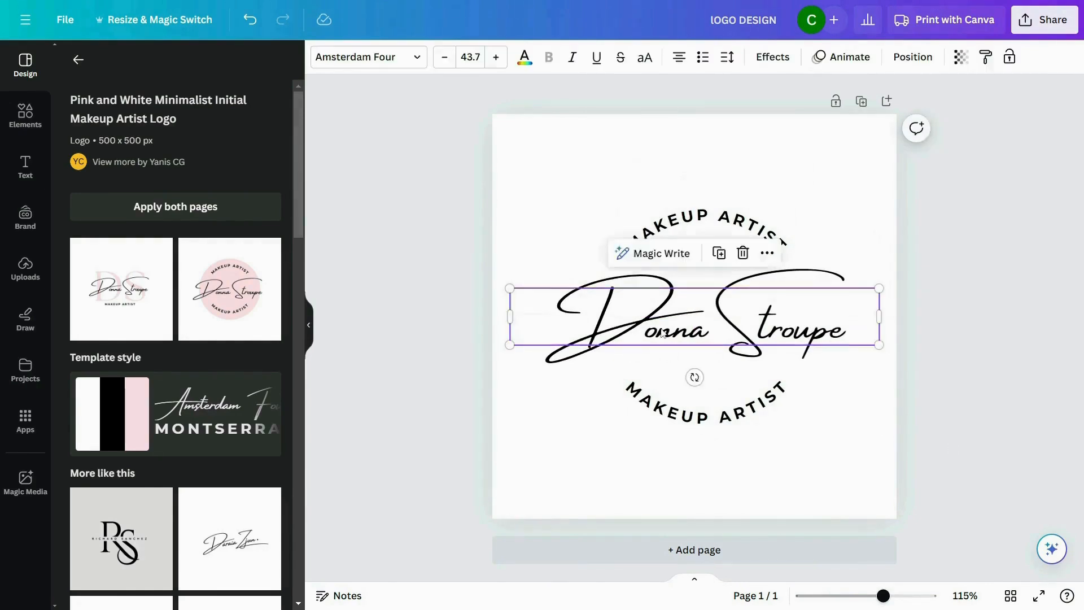
click(664, 334)
text(Digi)
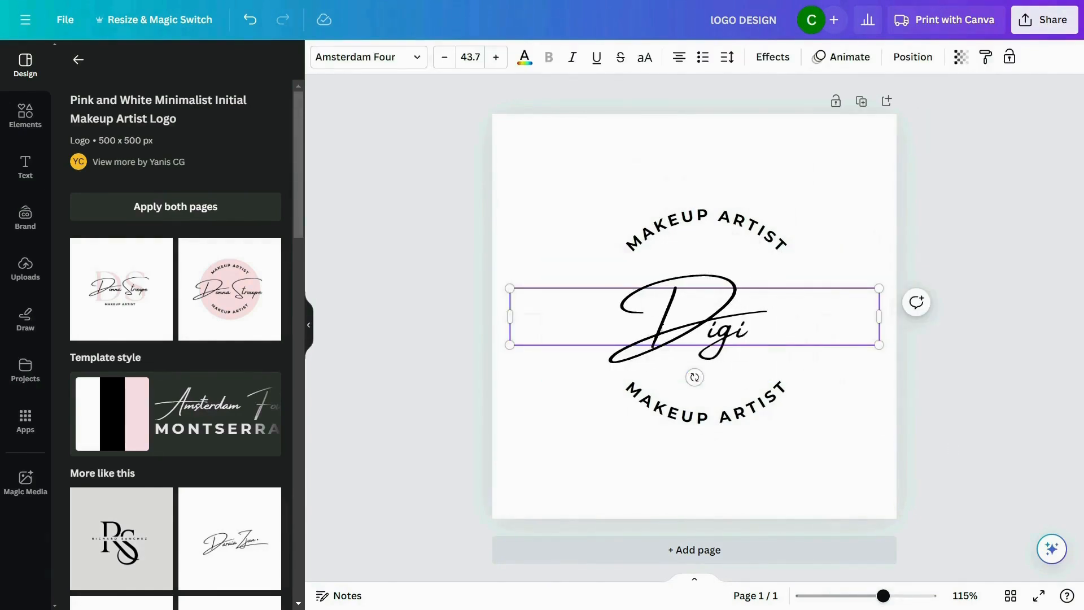
text( Print)
click(833, 462)
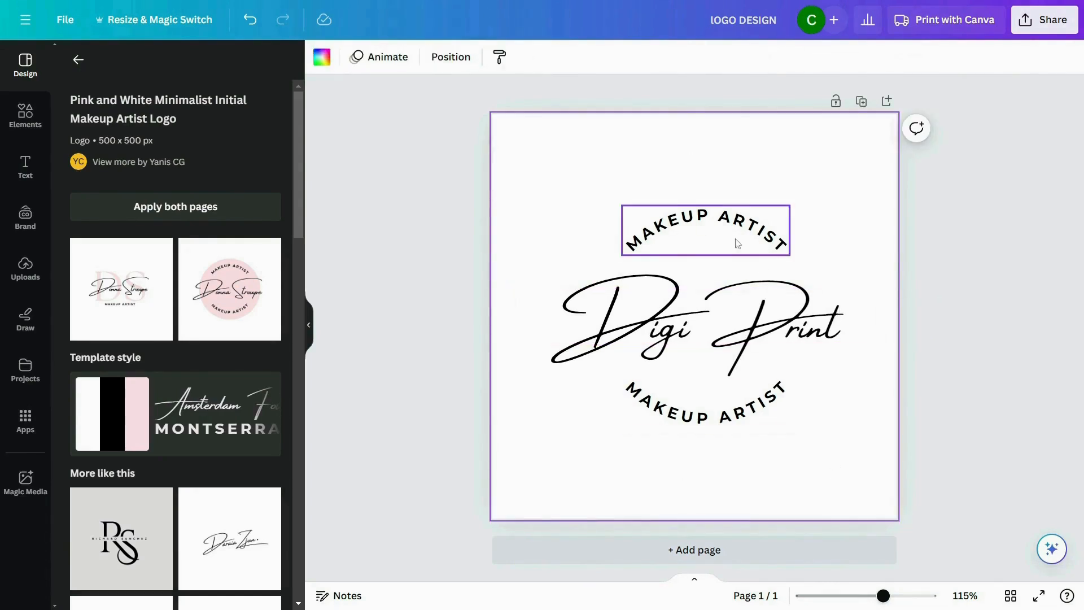
- Replace both curved "MAKEUP ARTIST" texts above and below the script name with "THE ART STORE"
click(683, 223)
click(683, 223)
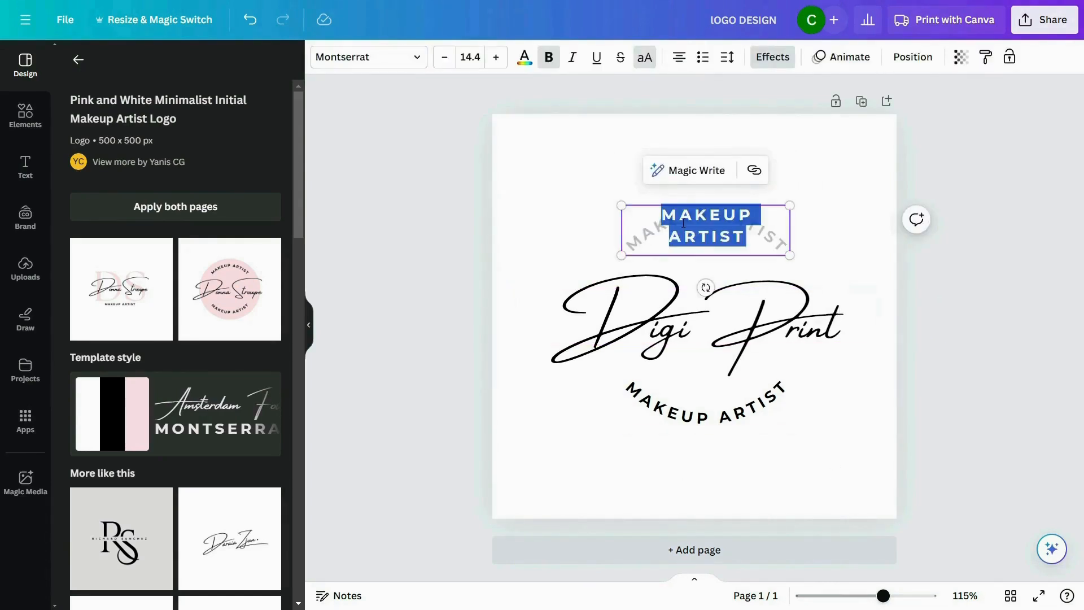
text(THE ART STORE)
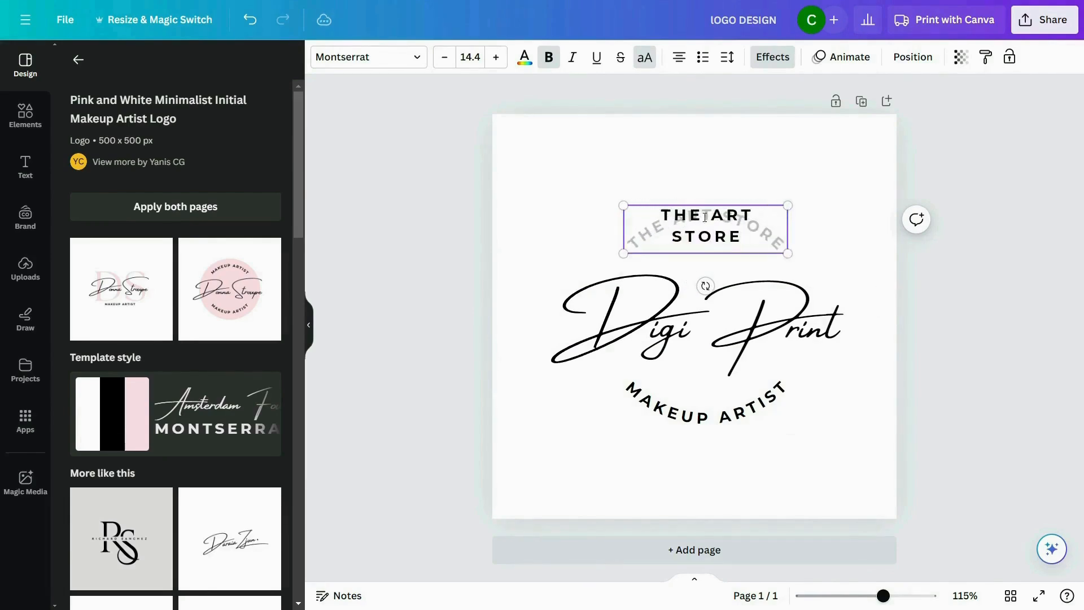
click(815, 235)
click(707, 416)
click(707, 416)
text(THE ART STORE)
click(835, 457)
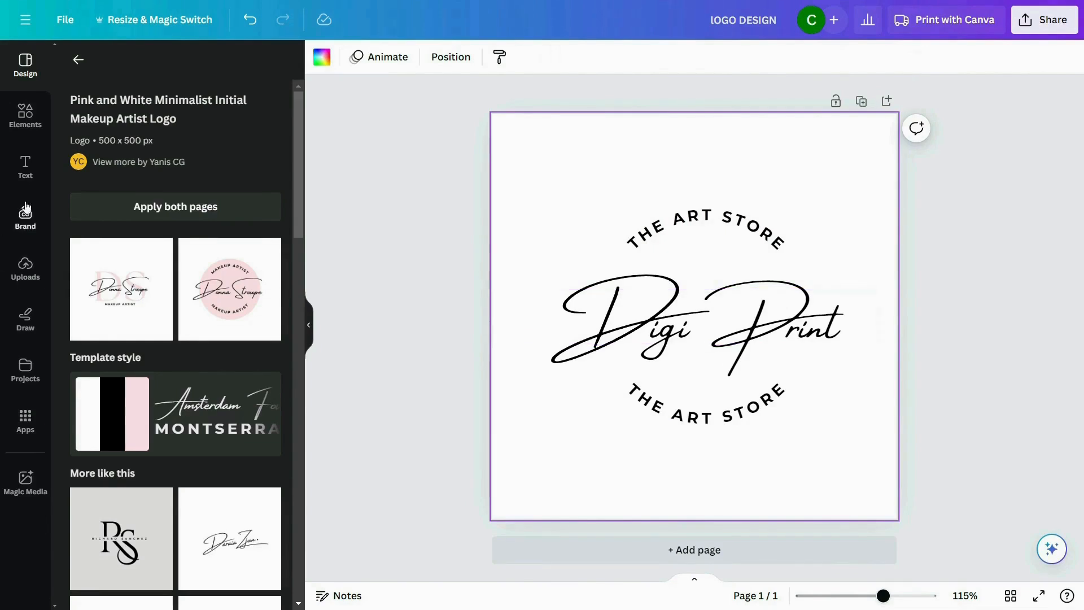
- Add a heading reading "n", shrink it to about size 28.7 and place it between "Digi" and "Print"
click(27, 168)
click(167, 217)
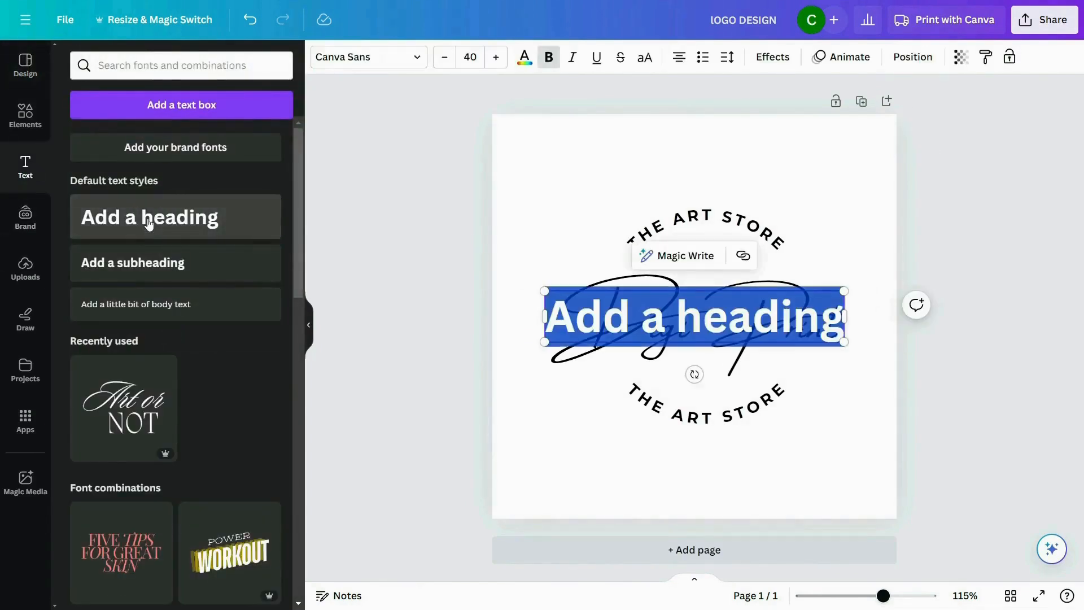
text(mn)
key(BackSpace)
key(BackSpace)
text(n)
mouse_move(695, 320)
mouse_down()
mouse_move(706, 322)
mouse_move(712, 306)
mouse_move(708, 323)
mouse_up()
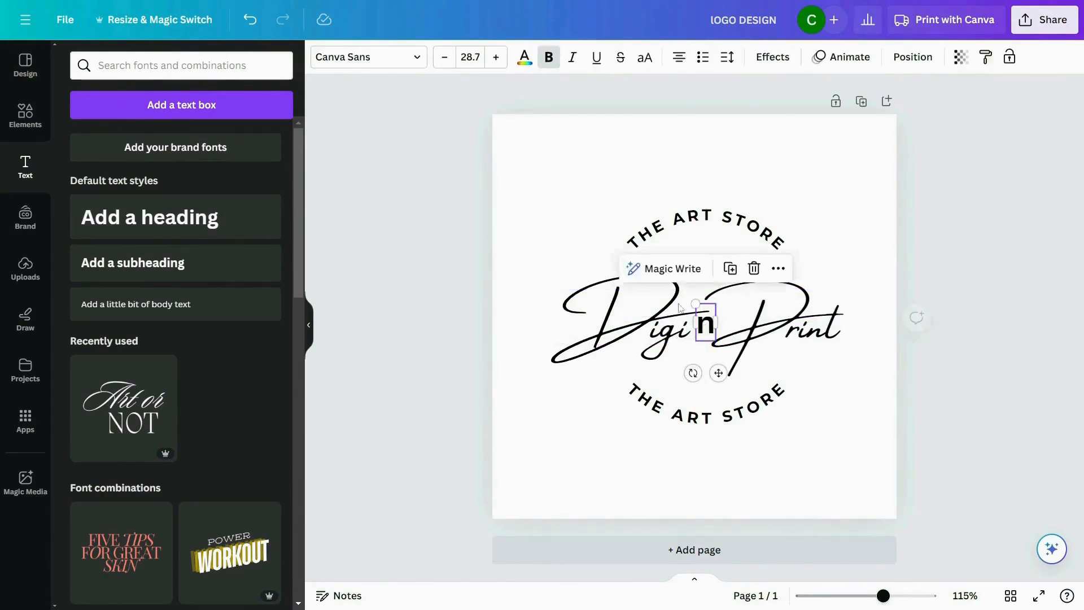
- Change the font of the "n" to Mistrully from the Handwriting fonts
click(378, 56)
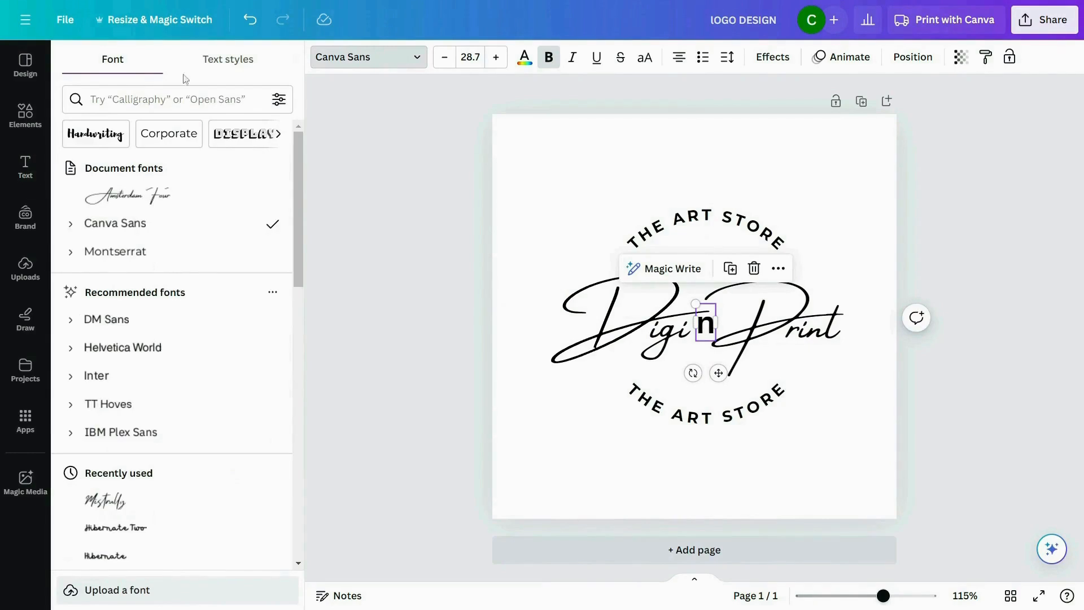
click(99, 133)
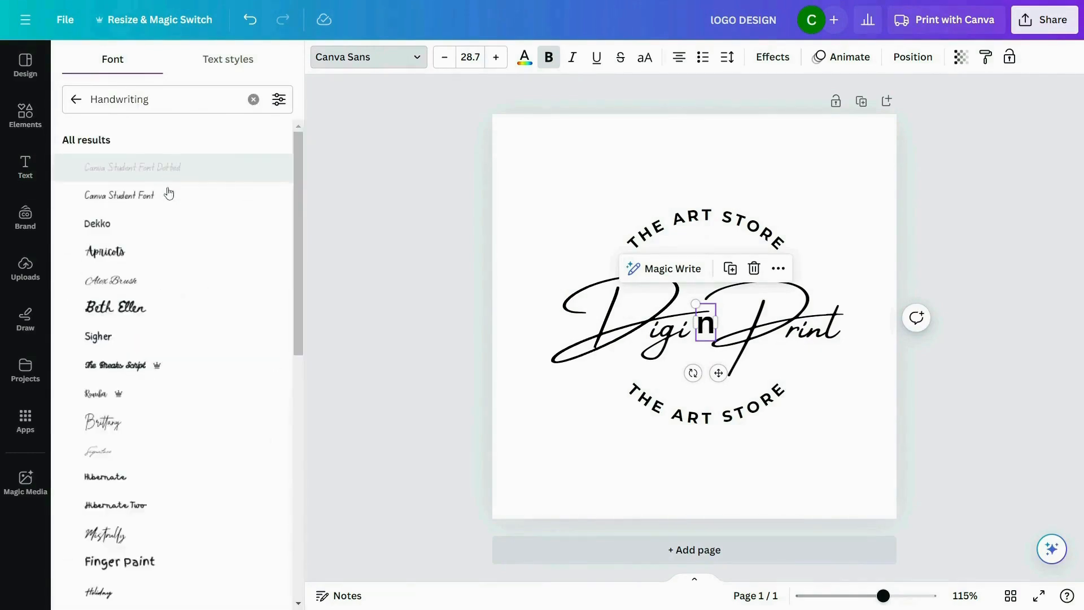
scroll(163, 209, down, 3)
click(145, 399)
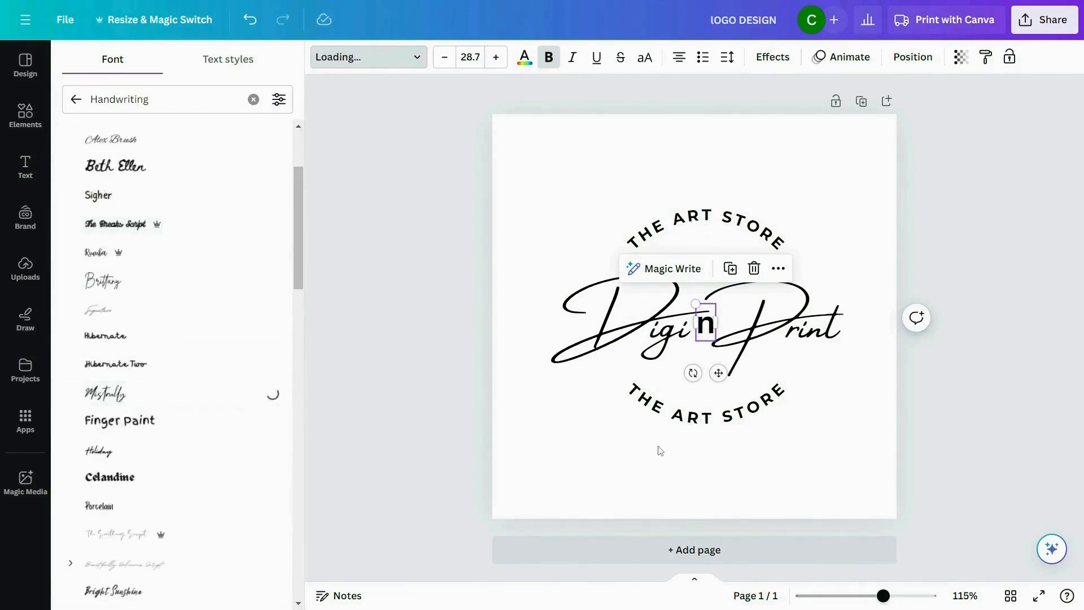
click(638, 451)
- Enlarge the "n" to about size 41.1 and fit it into the gap between "Digi" and "Print"
click(706, 322)
drag(712, 303, 717, 293)
drag(698, 339, 697, 344)
double_click(725, 339)
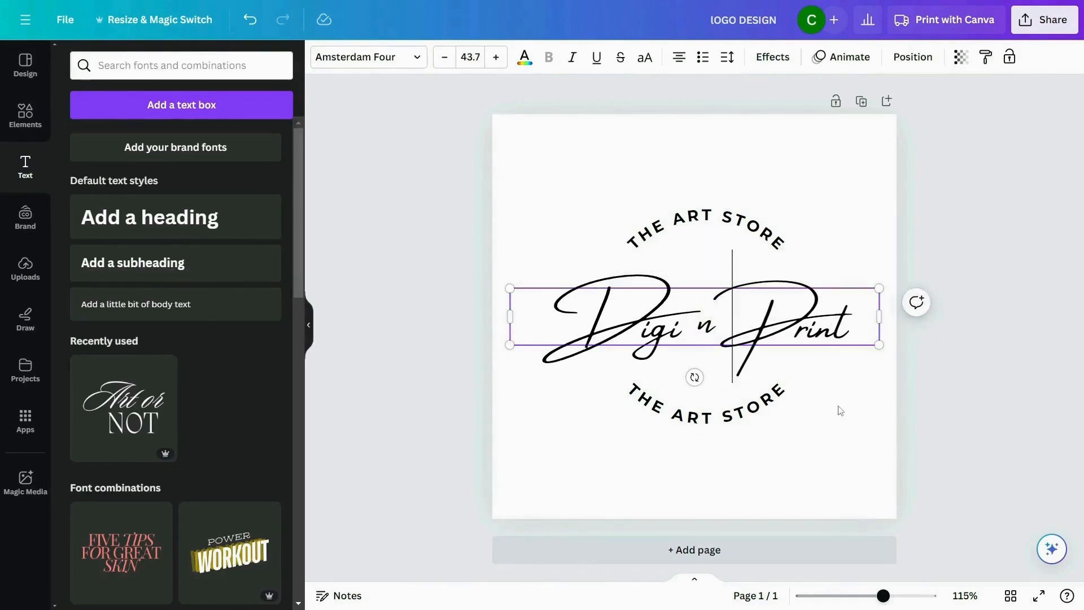
click(838, 410)
click(706, 322)
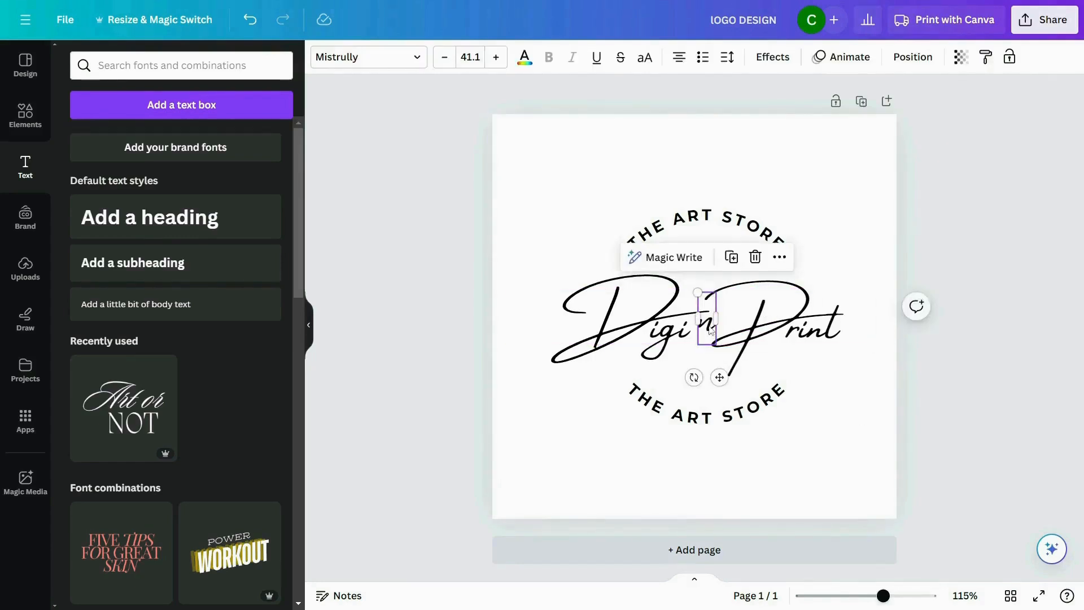
click(872, 405)
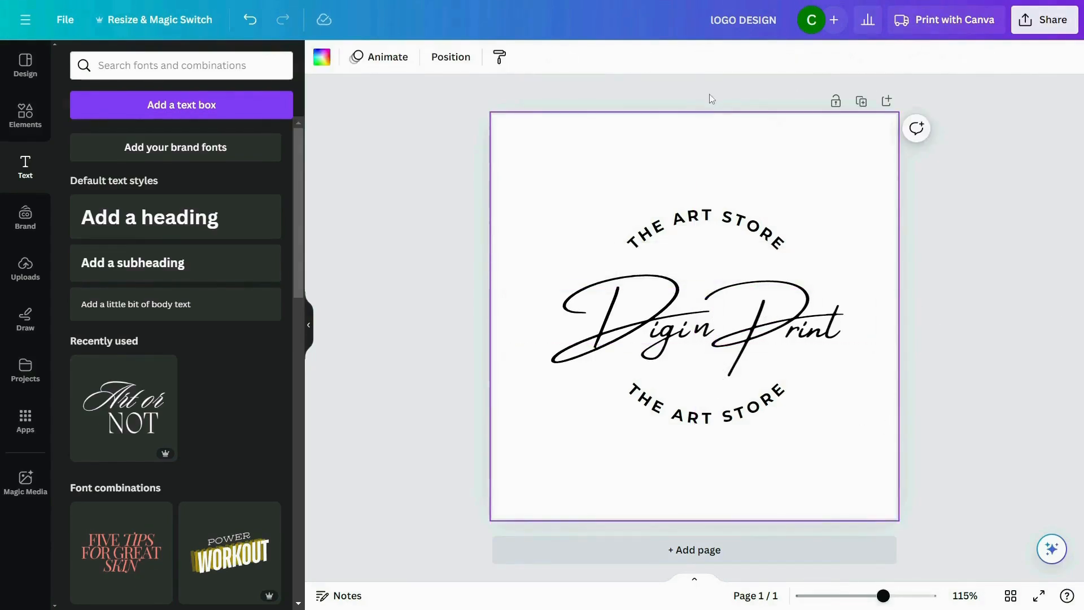
- Set the page's background to the custom solid color #EDE7DA
click(319, 63)
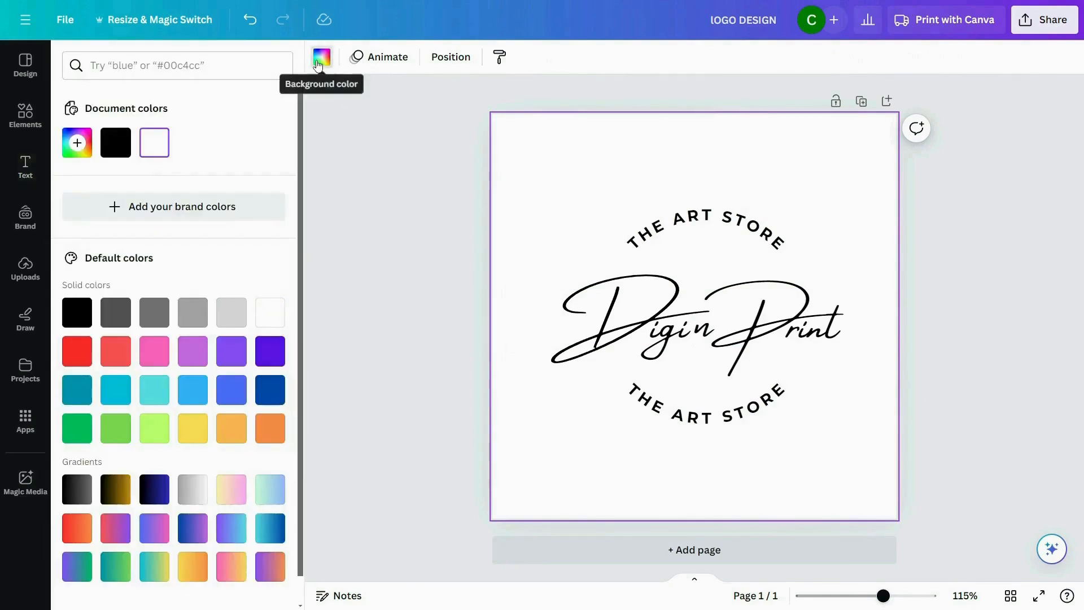
click(78, 145)
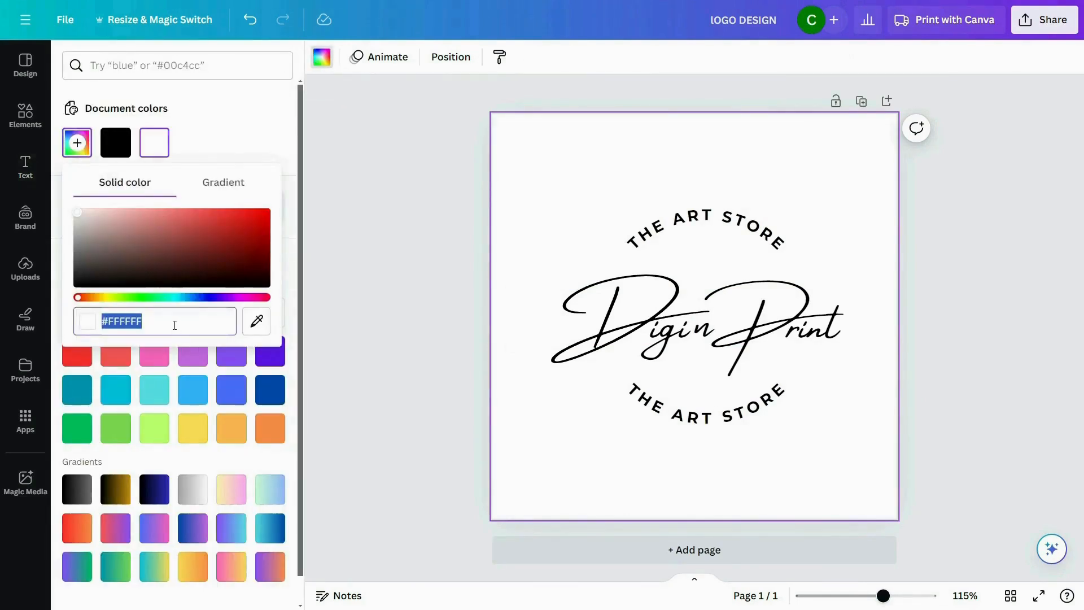
text(#E)
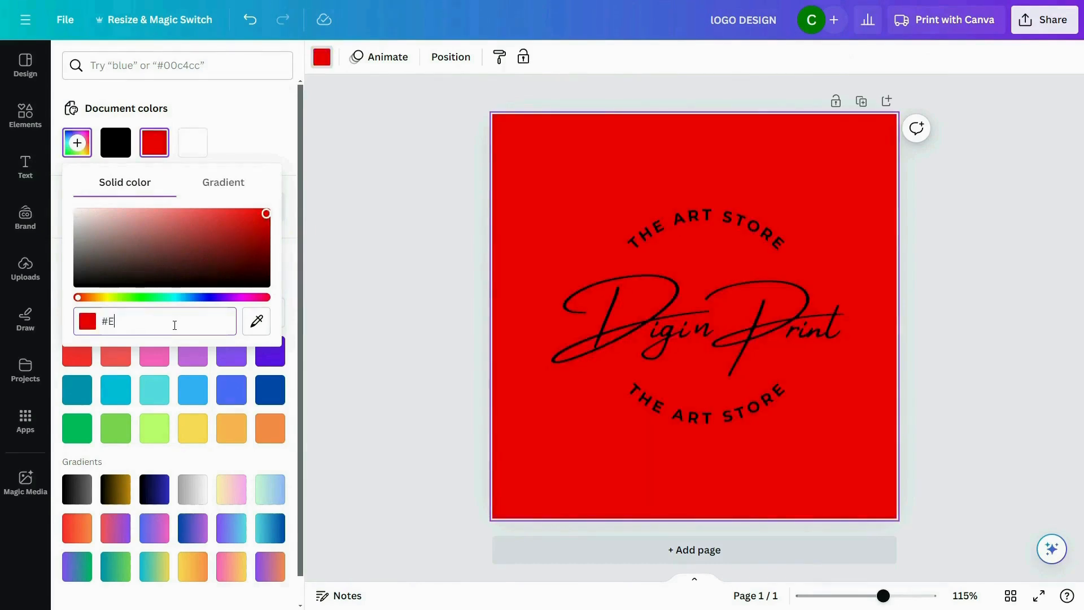
text(E)
key(BackSpace)
text(DE)
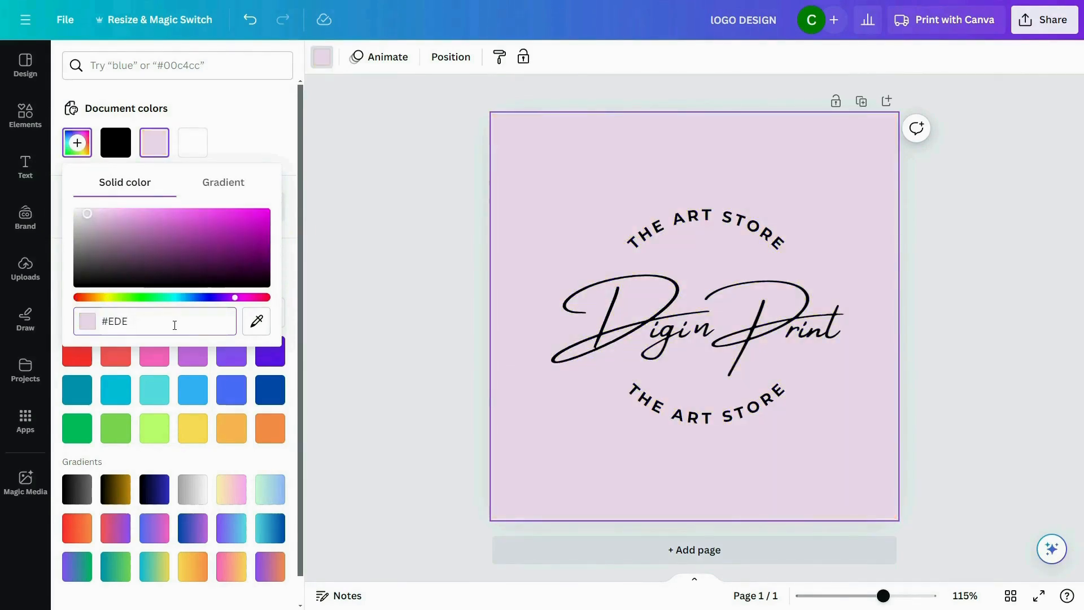
text(7DA)
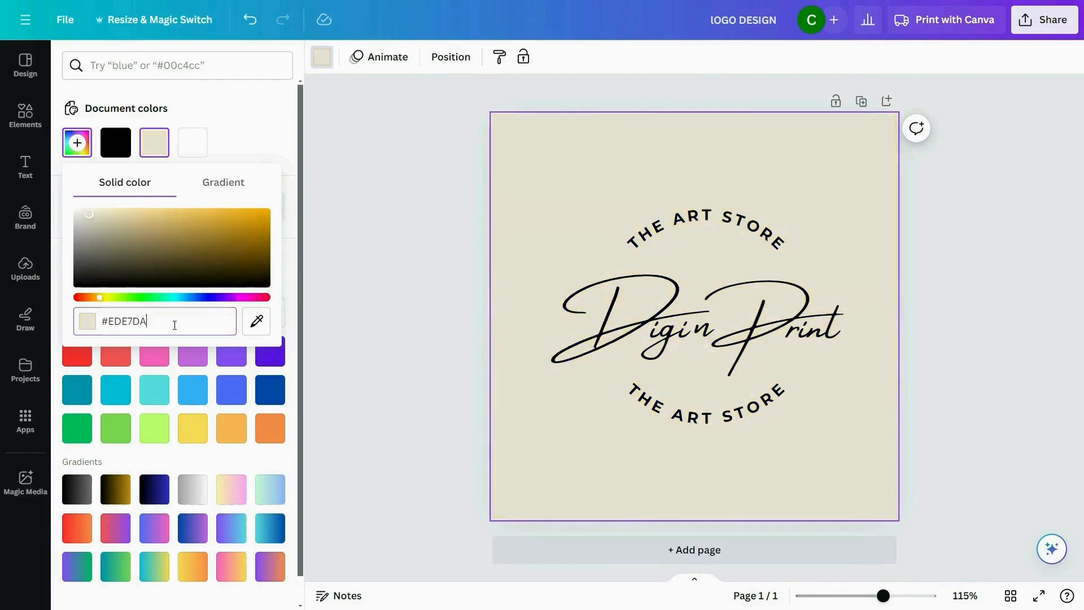
click(378, 344)
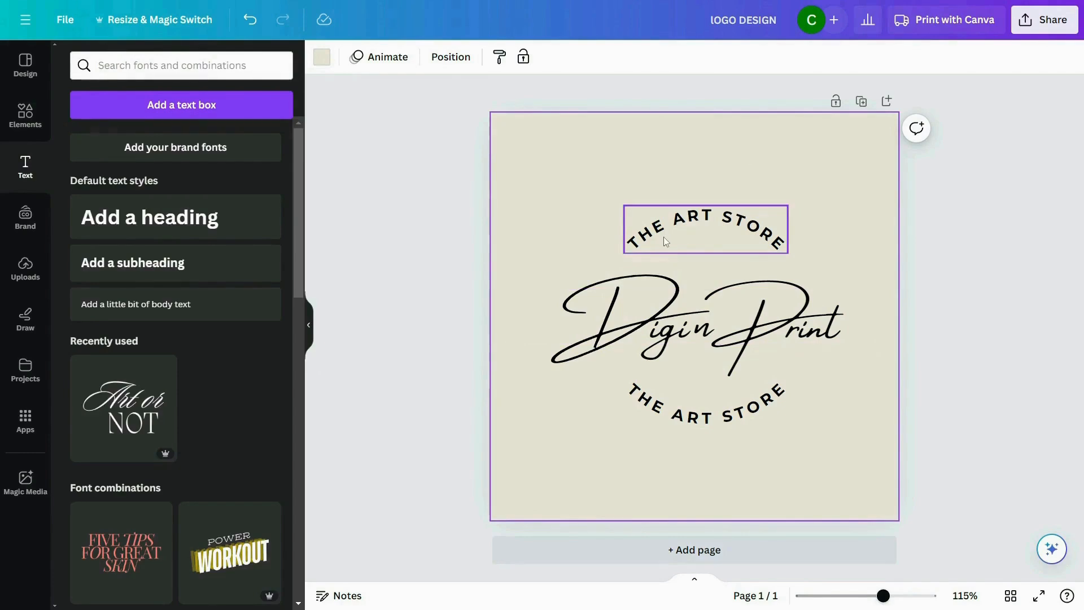
- Change the color of the "Digi Print" text to the custom color #915B39
click(644, 328)
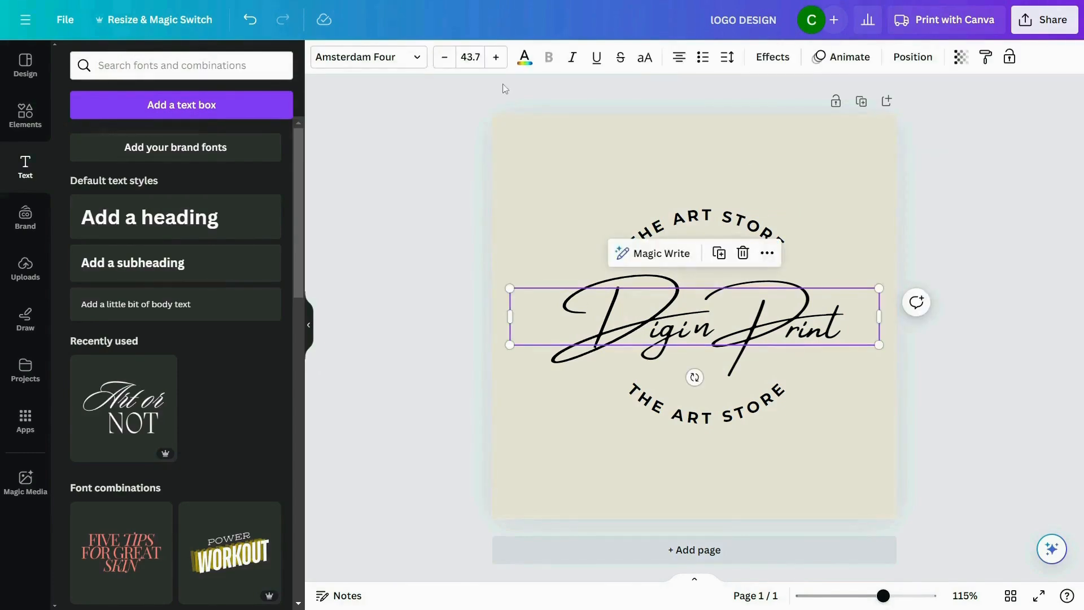
click(524, 57)
click(77, 143)
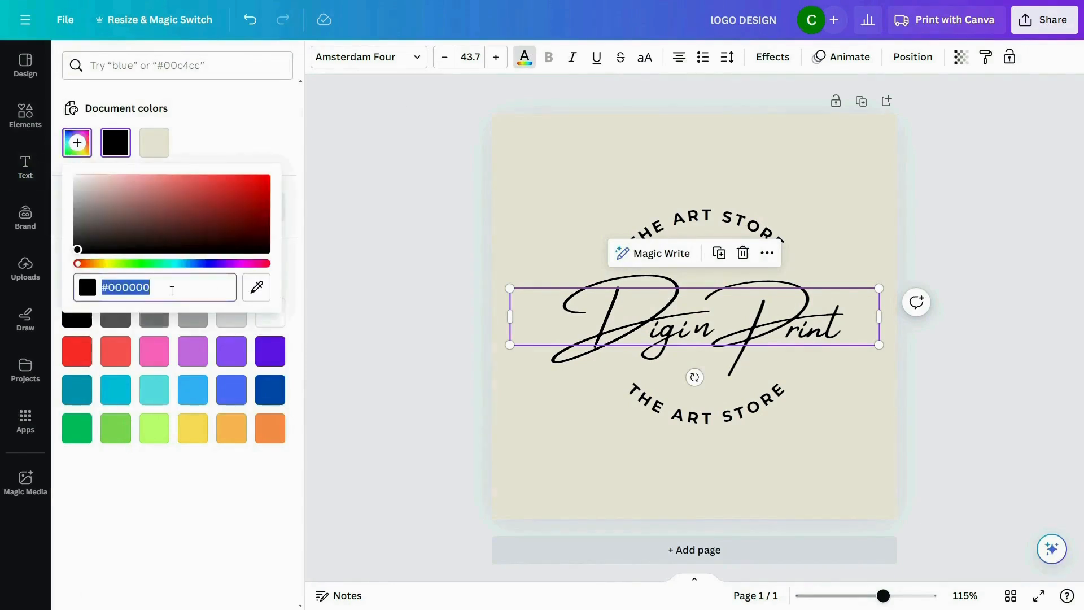
text(#915)
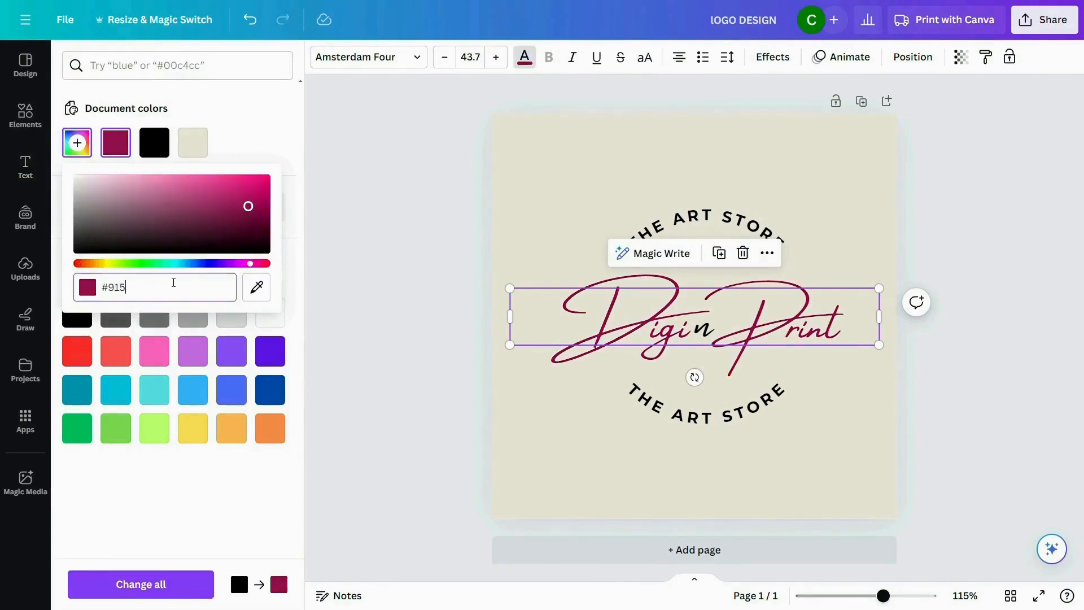
text(838)
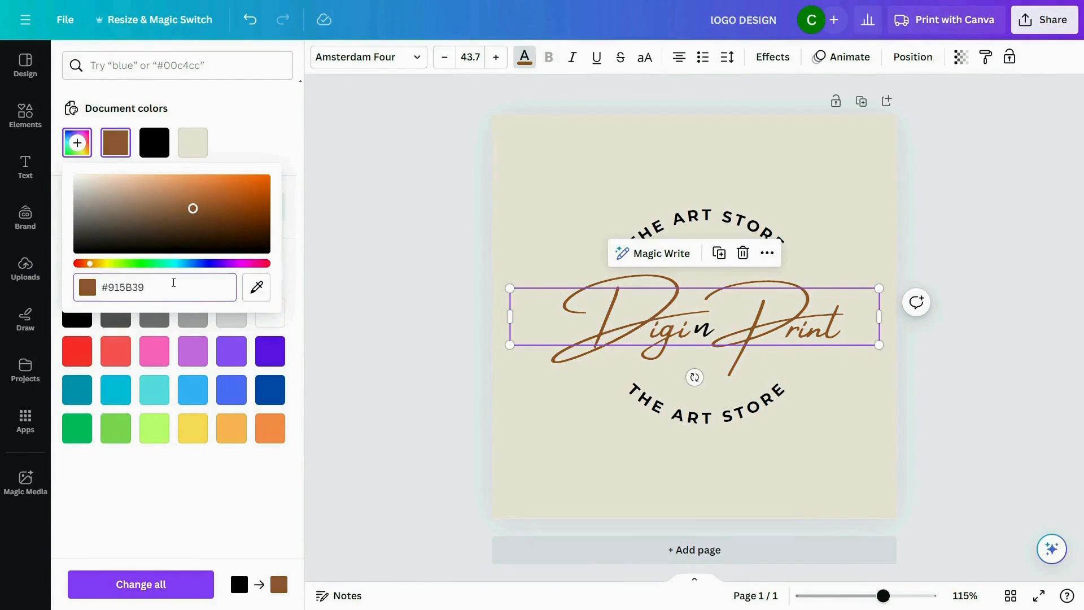
click(441, 282)
- Apply the same brown document color to the small "n" between "Digi" and "Print"
click(710, 336)
click(524, 57)
click(154, 141)
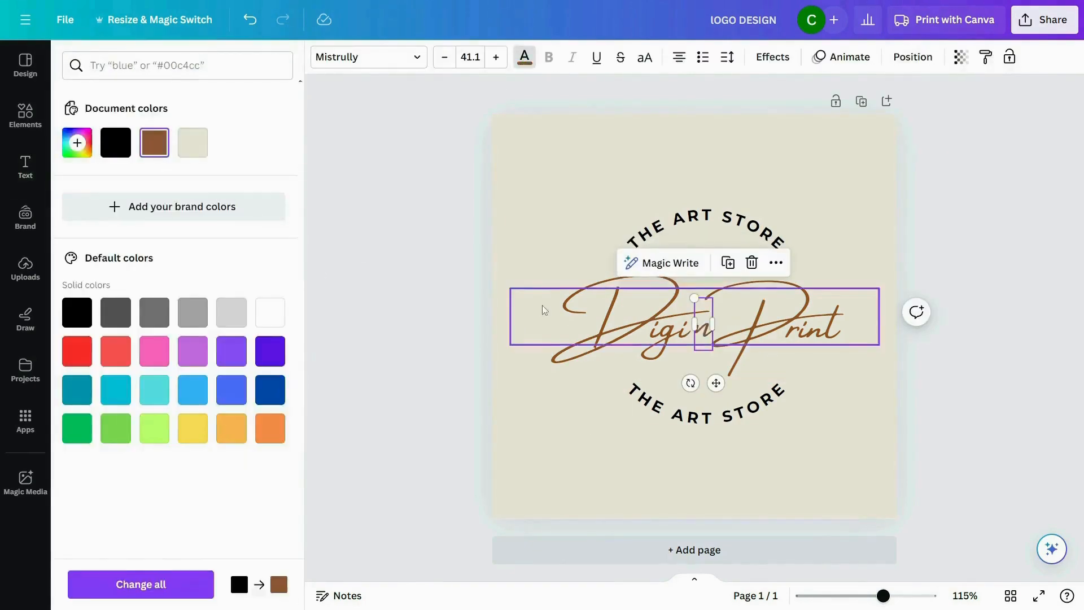
click(759, 466)
- Set the upper curved "THE ART STORE" text to the custom color #C49B5B
click(684, 222)
click(524, 57)
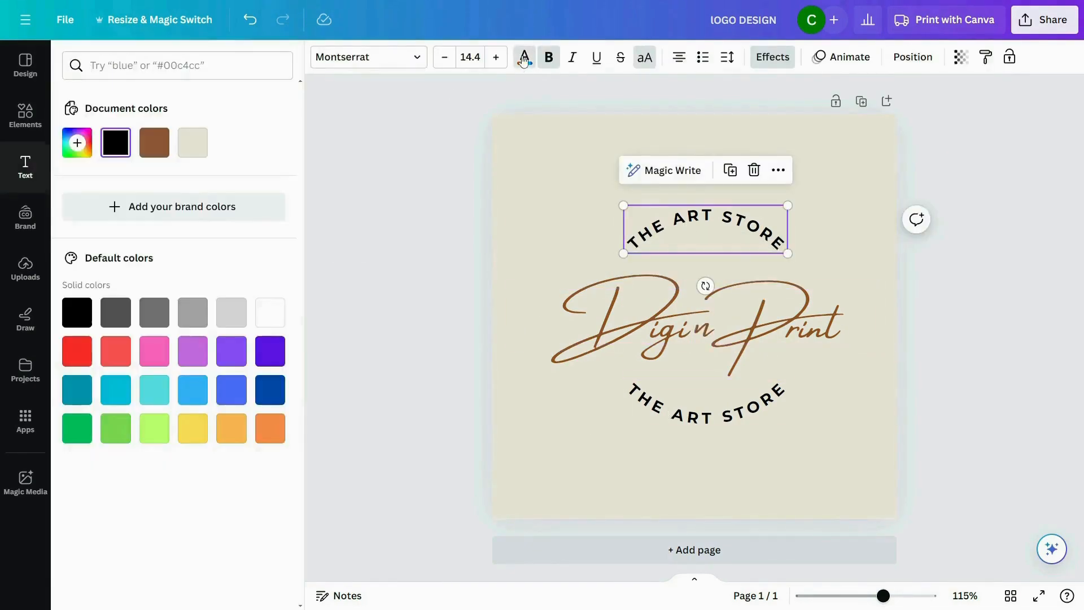
click(77, 143)
text(#C49B5B)
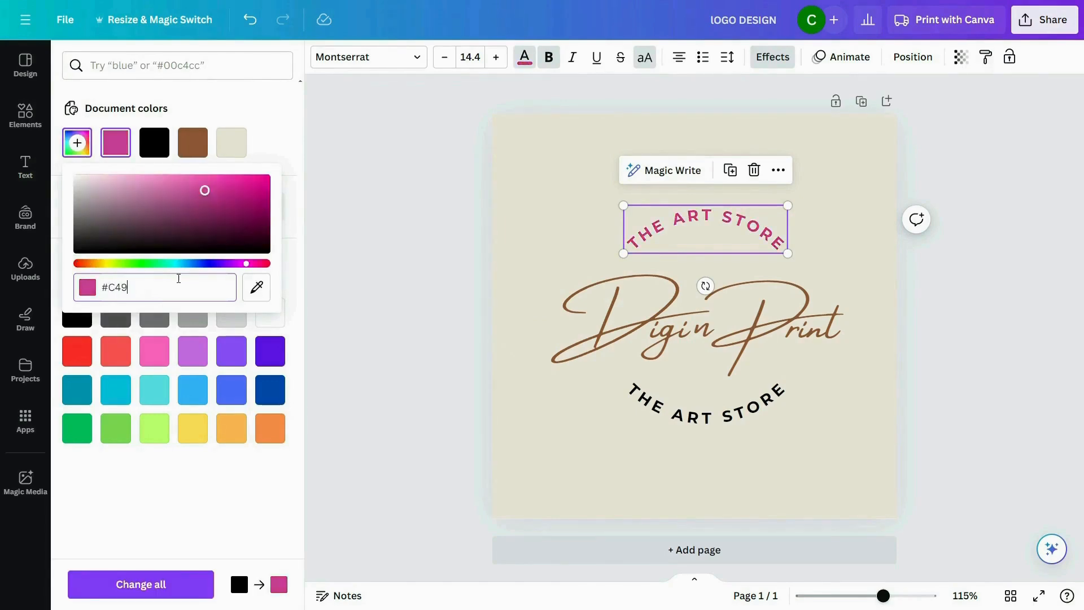
click(479, 309)
- Give the lower curved "THE ART STORE" text the same gold document color as the upper one
click(694, 415)
click(524, 57)
click(193, 141)
click(505, 316)
scroll(944, 435, down, 1)
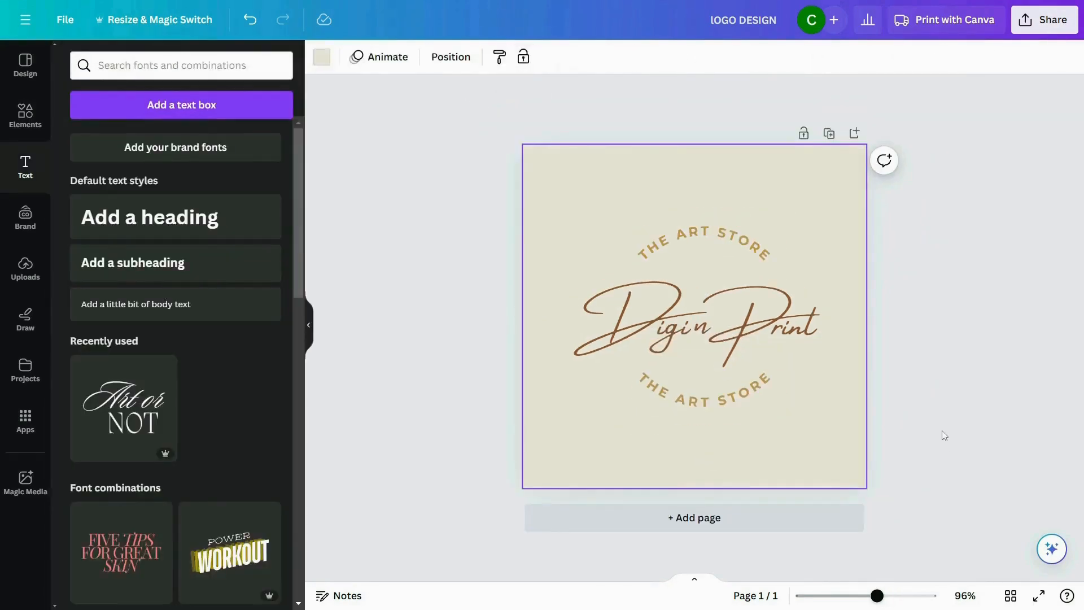
click(955, 429)
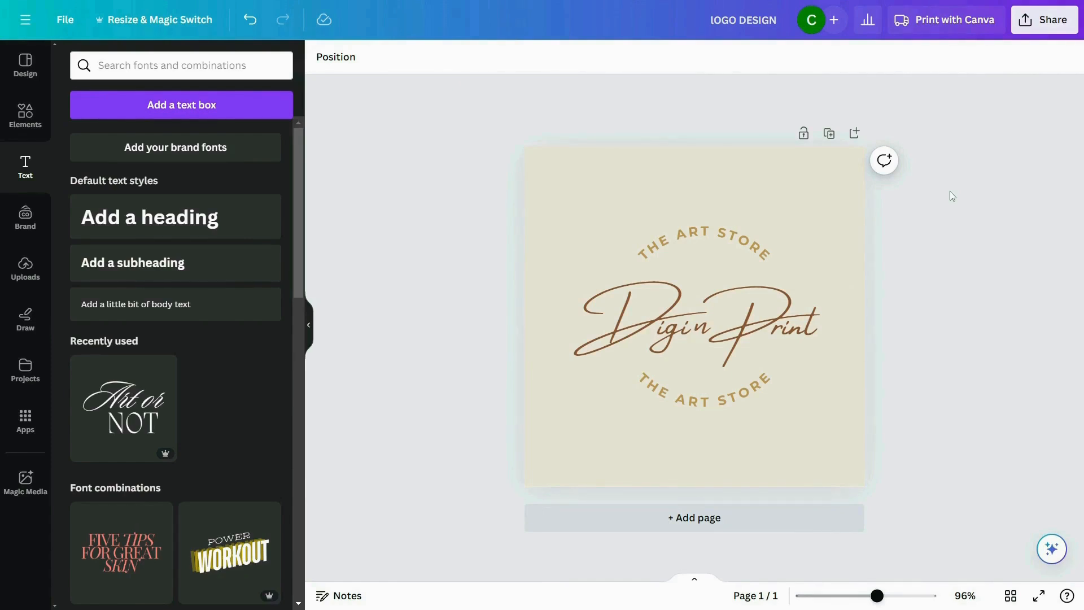
- Download the finished logo design as a JPG file
click(56, 22)
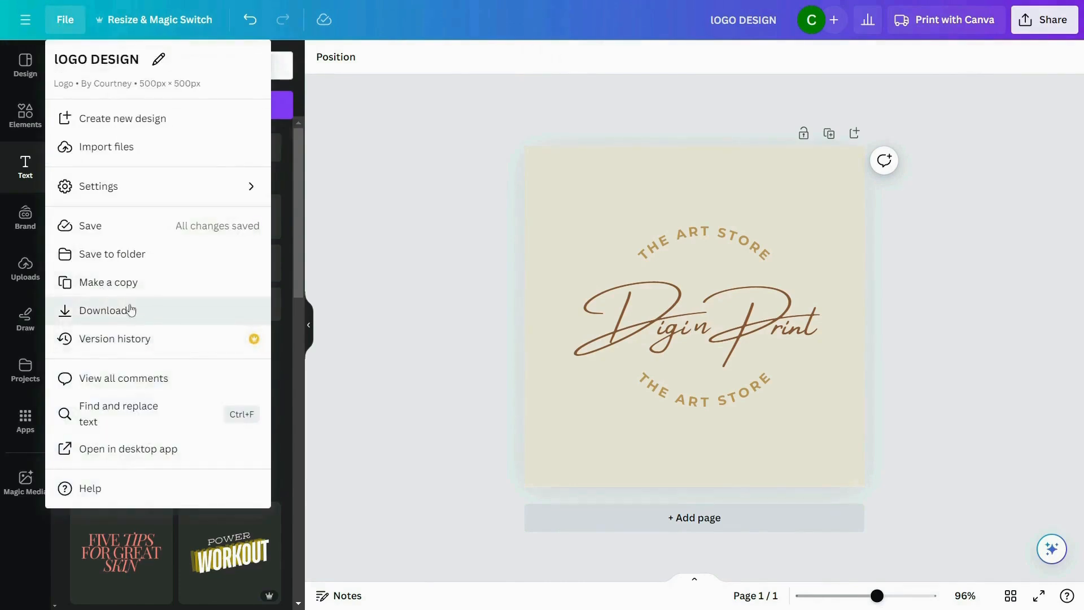
click(149, 318)
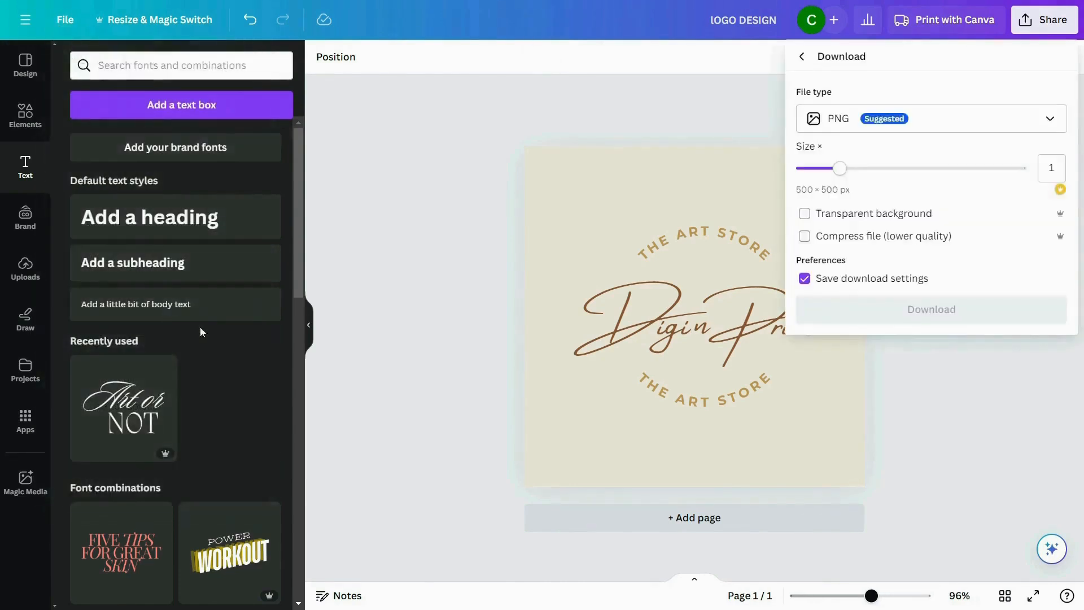
click(906, 132)
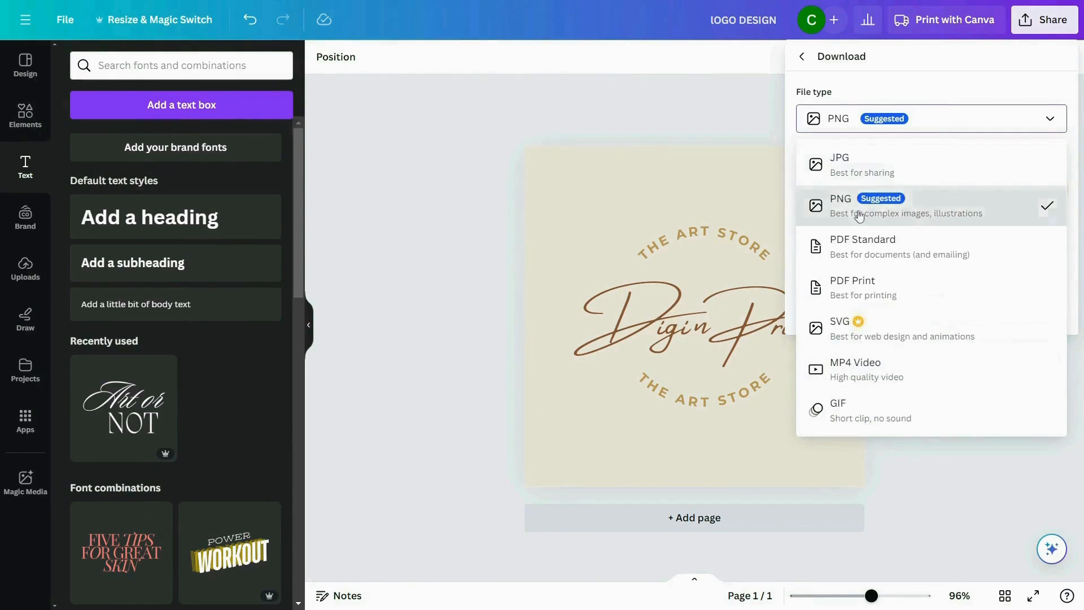
click(886, 169)
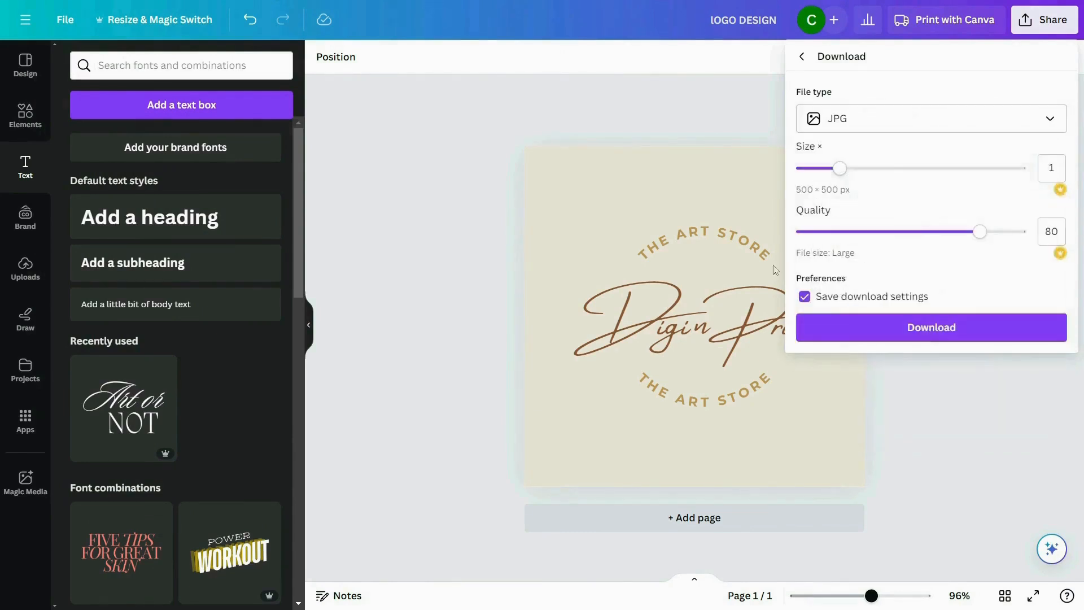
click(938, 327)
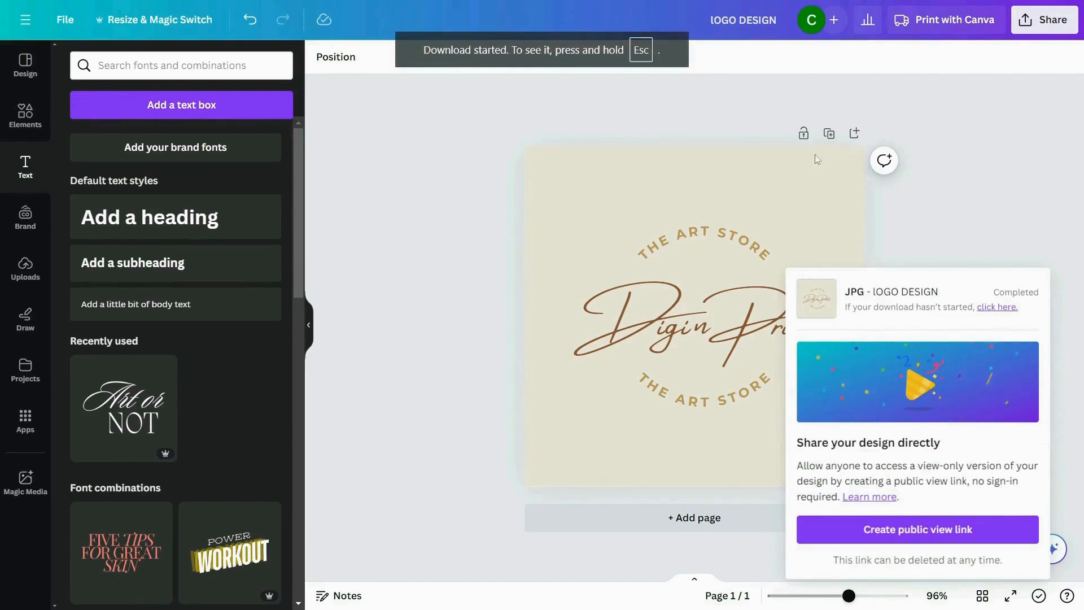
click(995, 173)
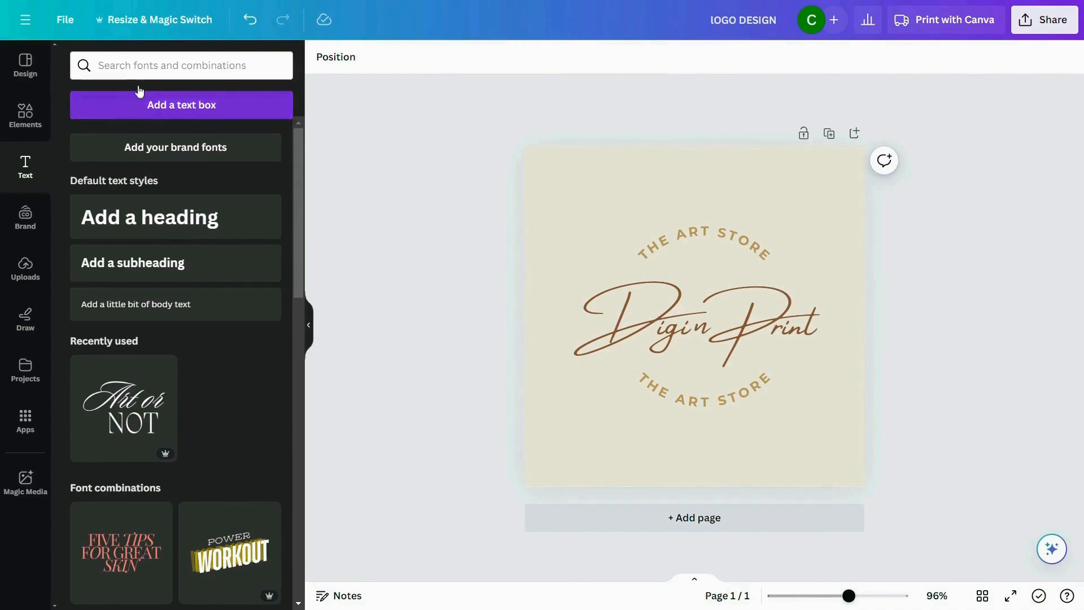
- Create a new custom-size design 3360 px wide and 840 px high
click(67, 24)
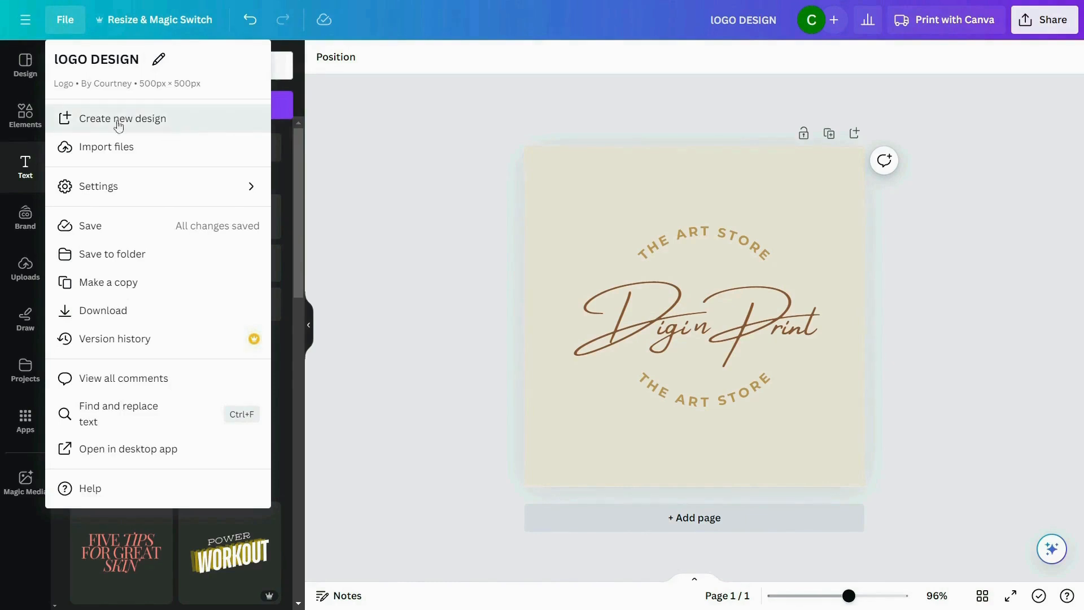
click(168, 125)
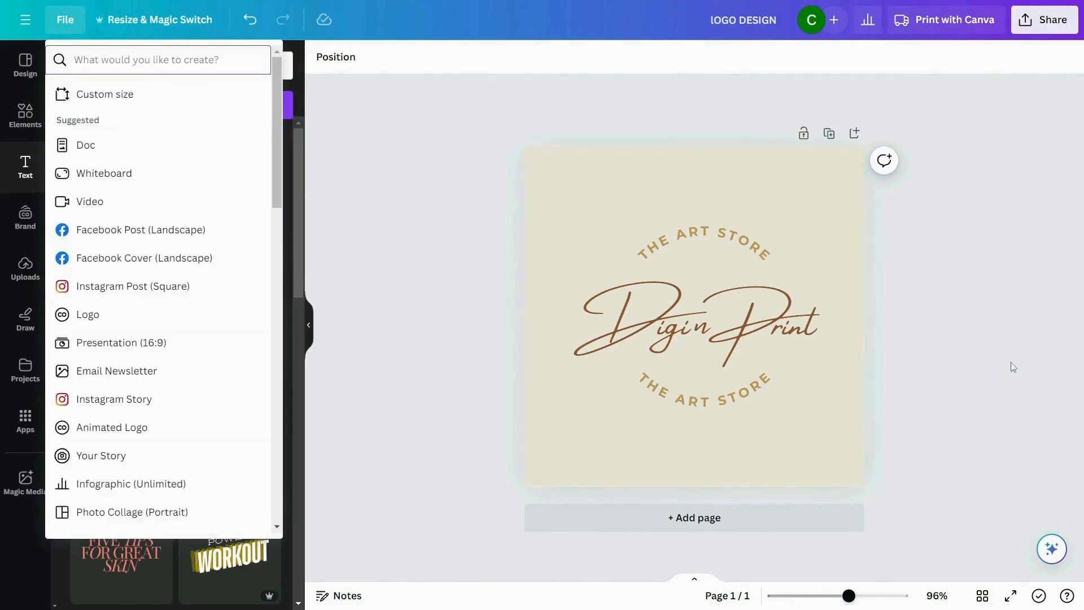
click(145, 98)
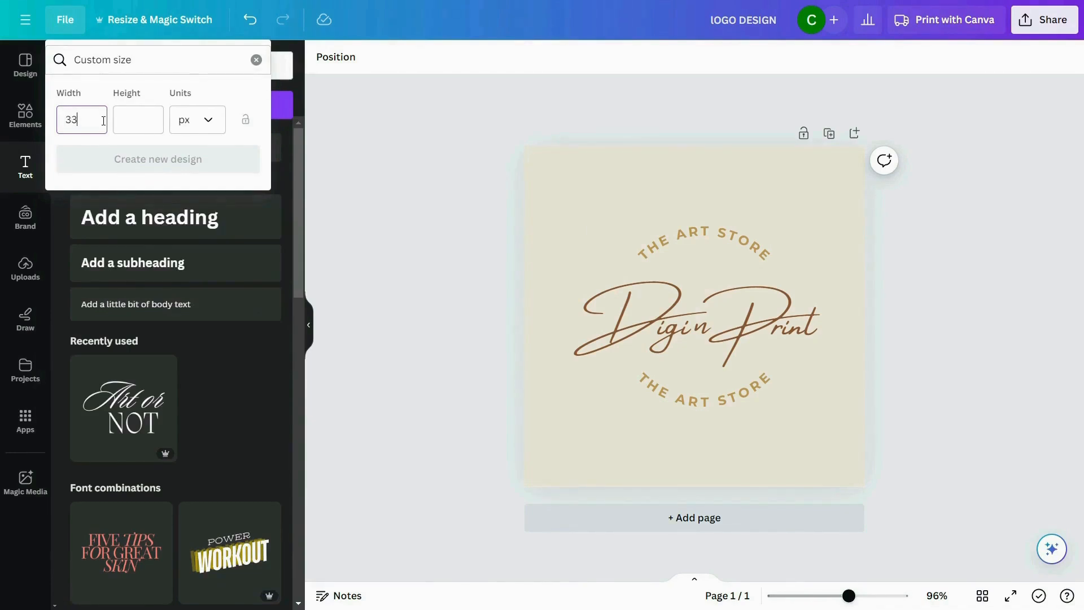
click(116, 121)
text(840)
key(Return)
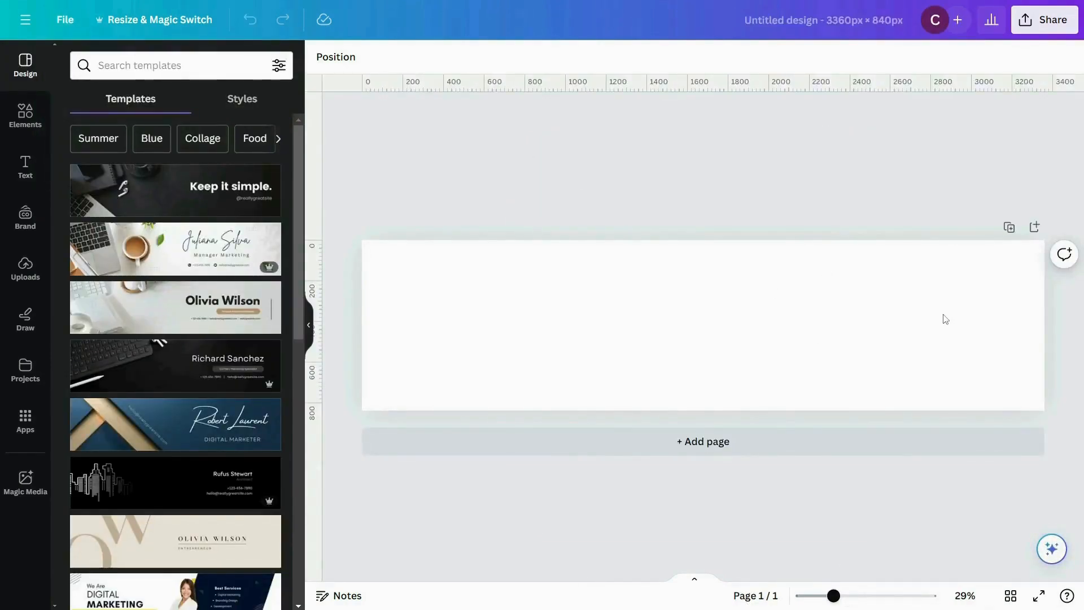
- Title the new design "Etsy Cover"
click(814, 37)
text(Etsy Cove)
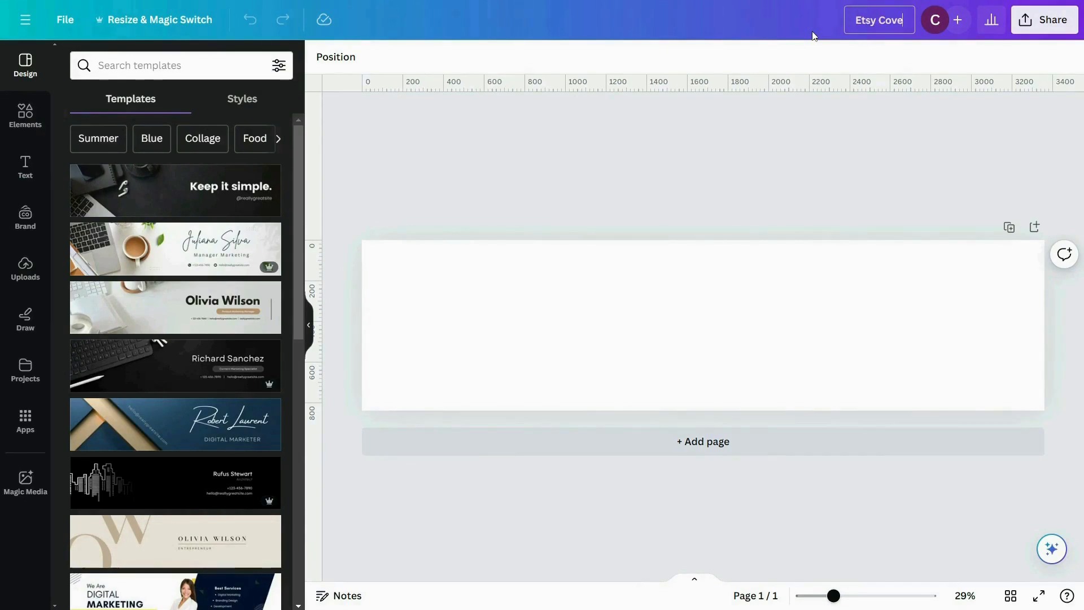
text(r)
click(859, 137)
- Search the design templates for "wall art"
scroll(170, 282, down, 10)
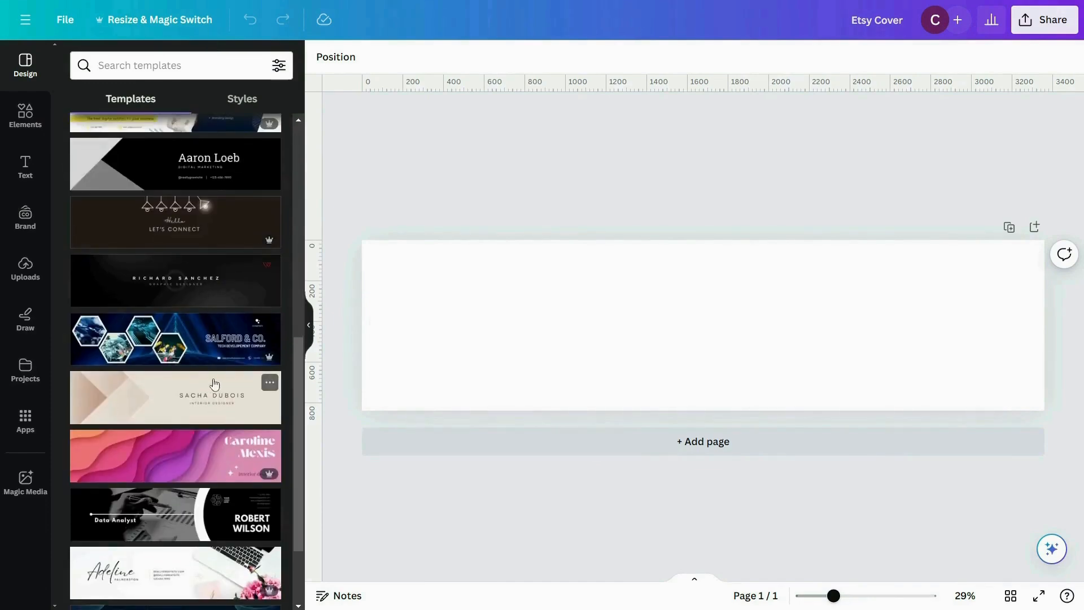
scroll(220, 372, up, 6)
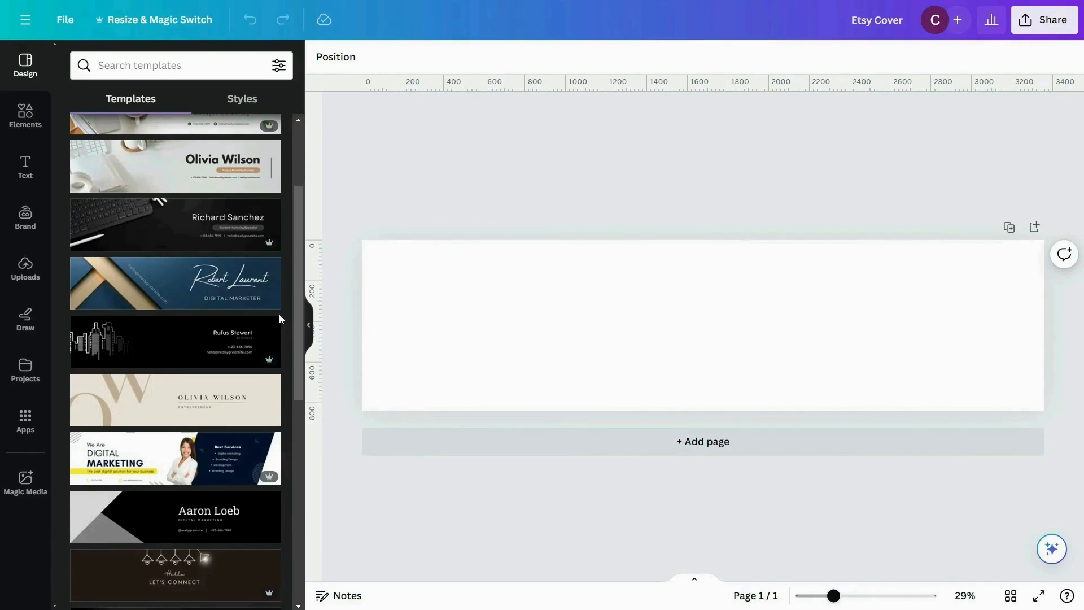
click(219, 64)
text(wall art)
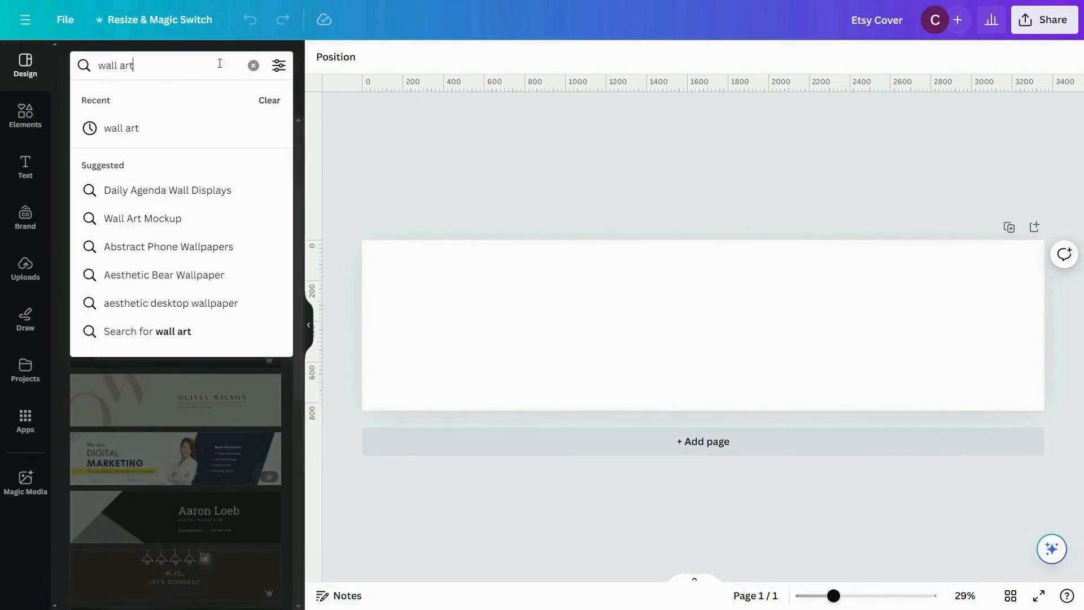
key(Return)
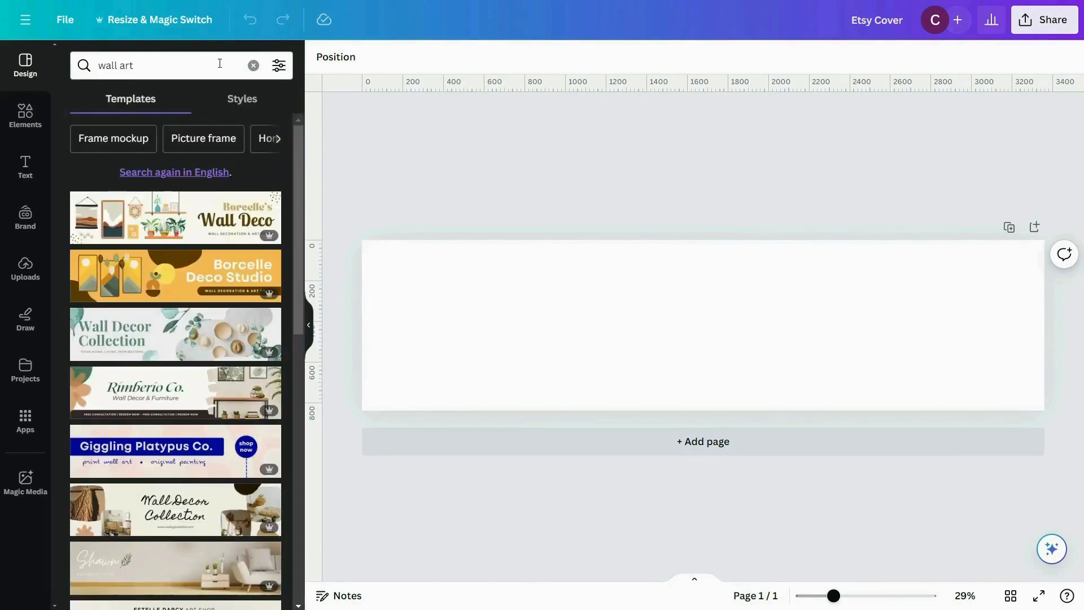
- Apply the "Studio Shodwe Digital Art" cover template with the photos on both sides to the blank page
scroll(205, 151, down, 3)
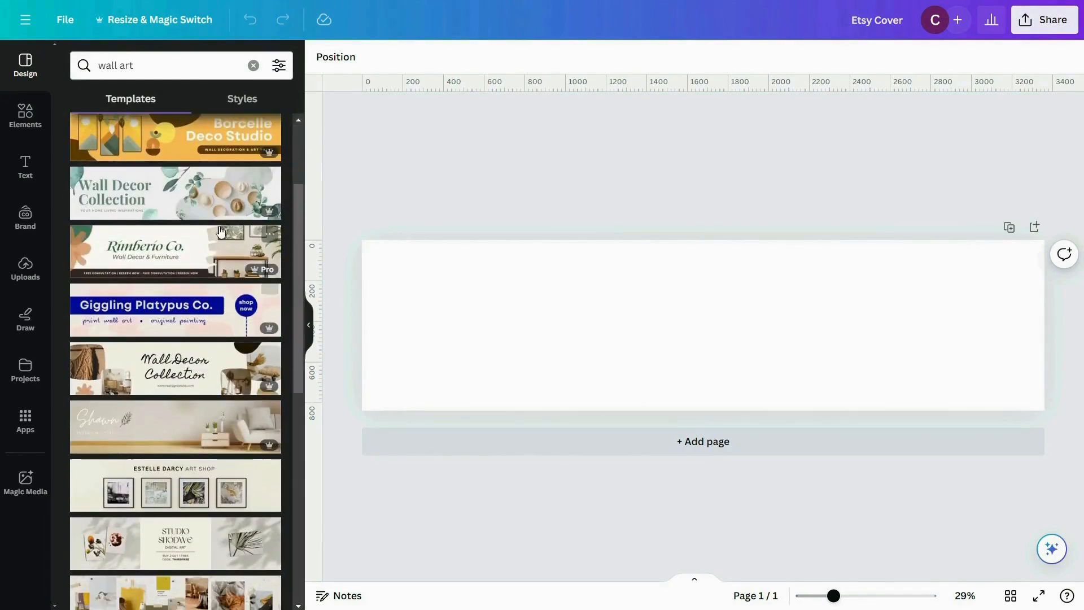
scroll(228, 294, down, 3)
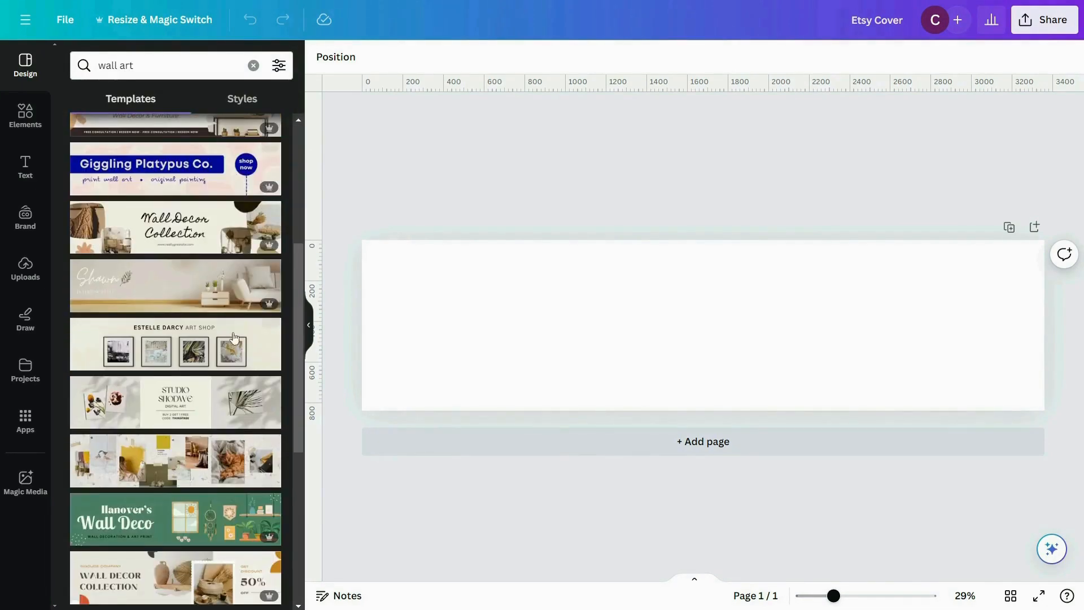
scroll(227, 294, down, 5)
scroll(192, 410, up, 5)
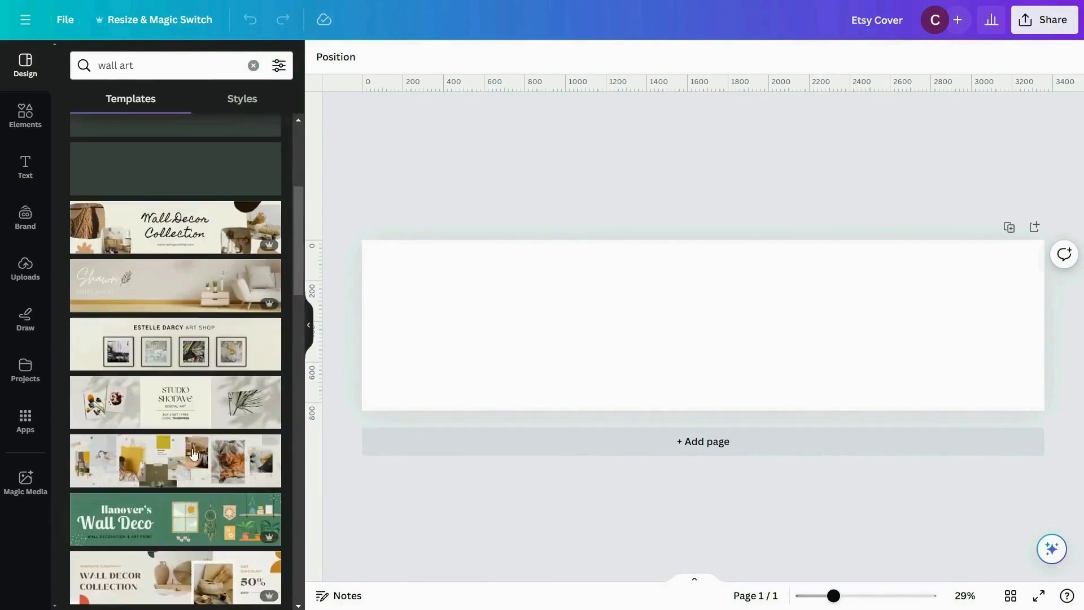
scroll(192, 410, down, 3)
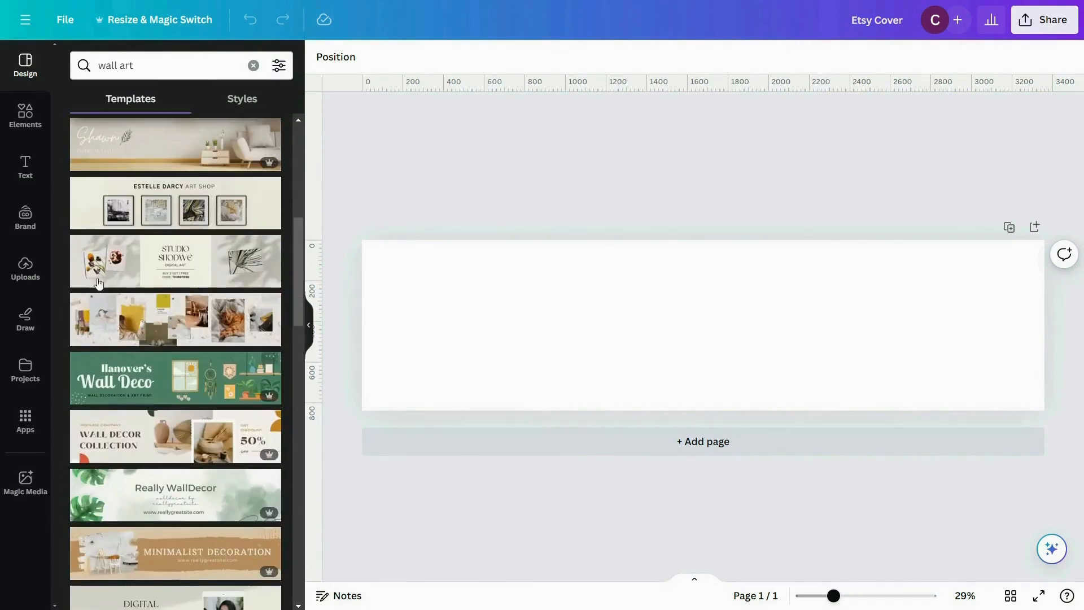
click(182, 264)
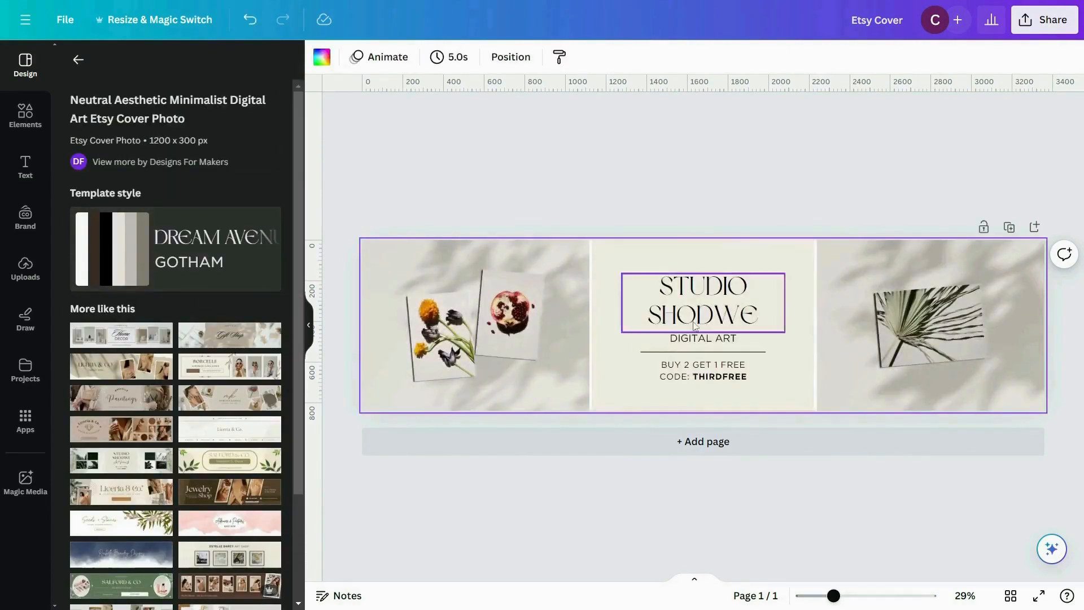
click(707, 170)
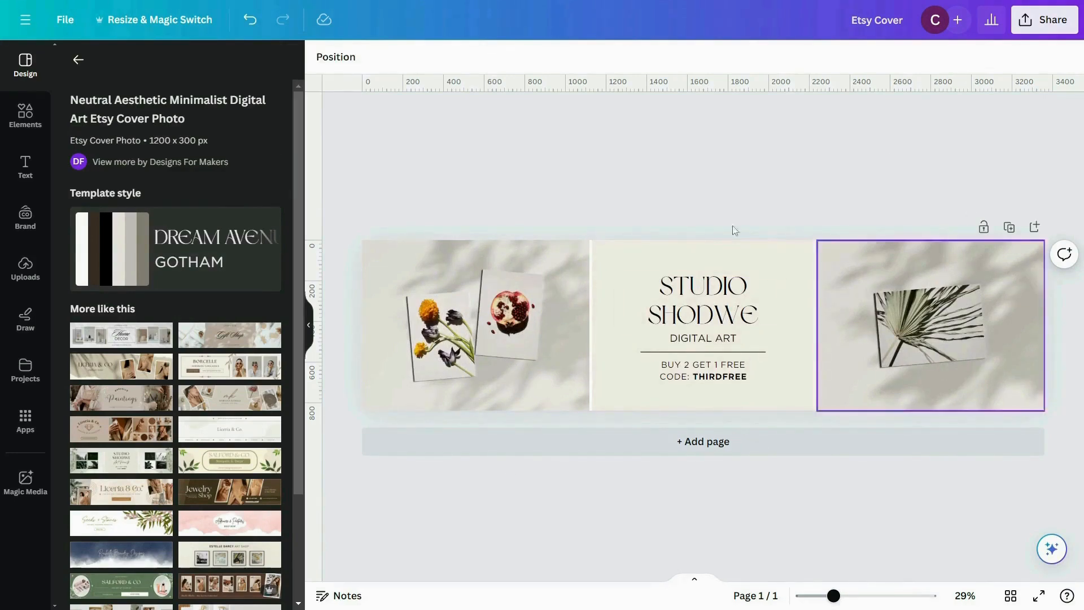
click(524, 321)
click(436, 342)
click(515, 326)
click(981, 353)
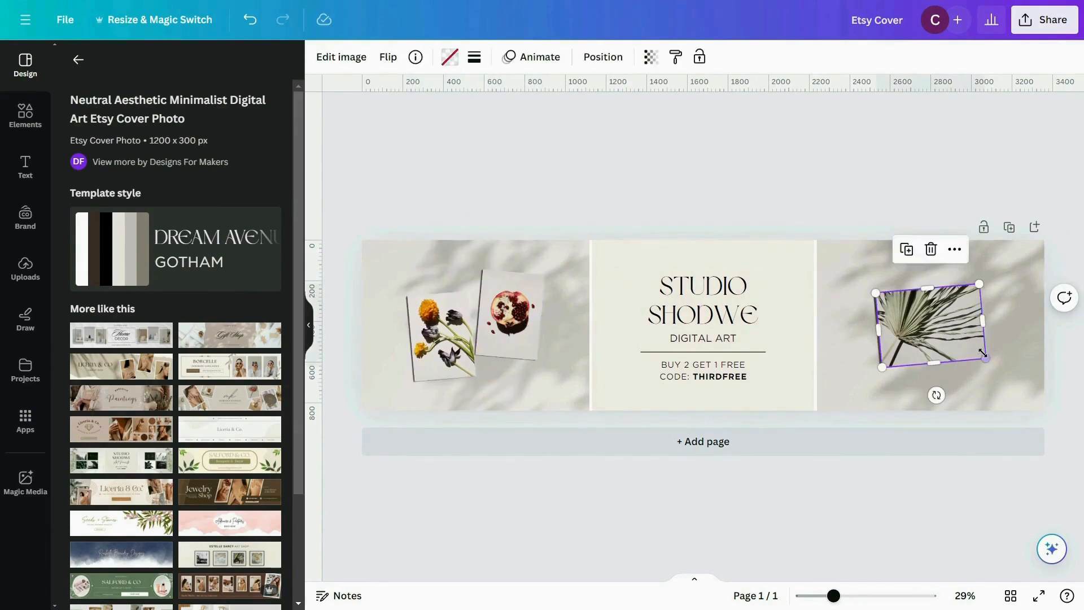
click(631, 152)
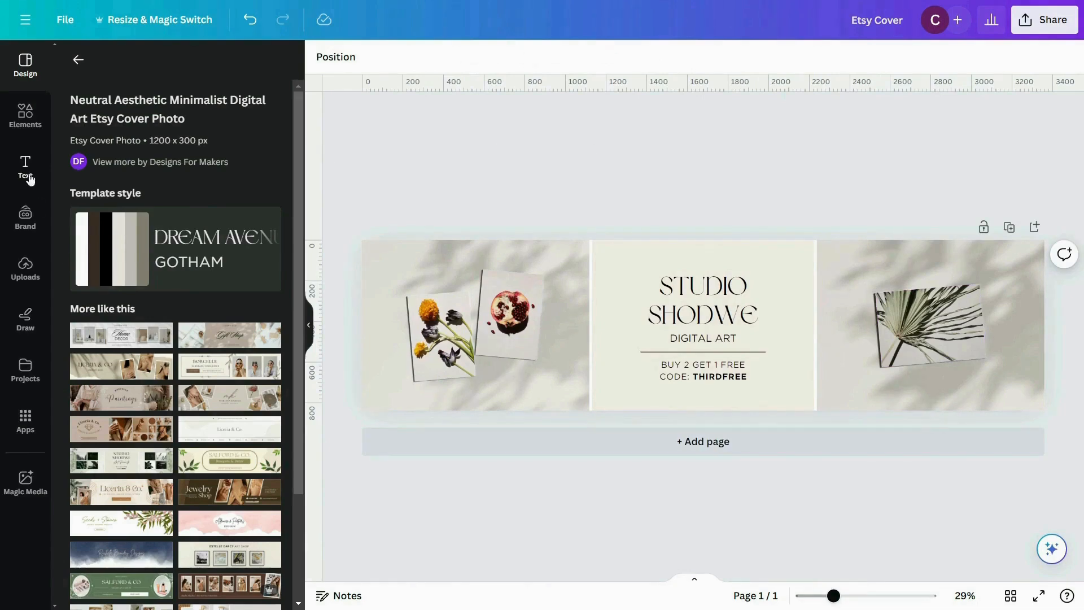
- Replace the yellow flower photo on the cover with the uploaded abstract monstera leaf print, cropped to fit its frame
click(24, 271)
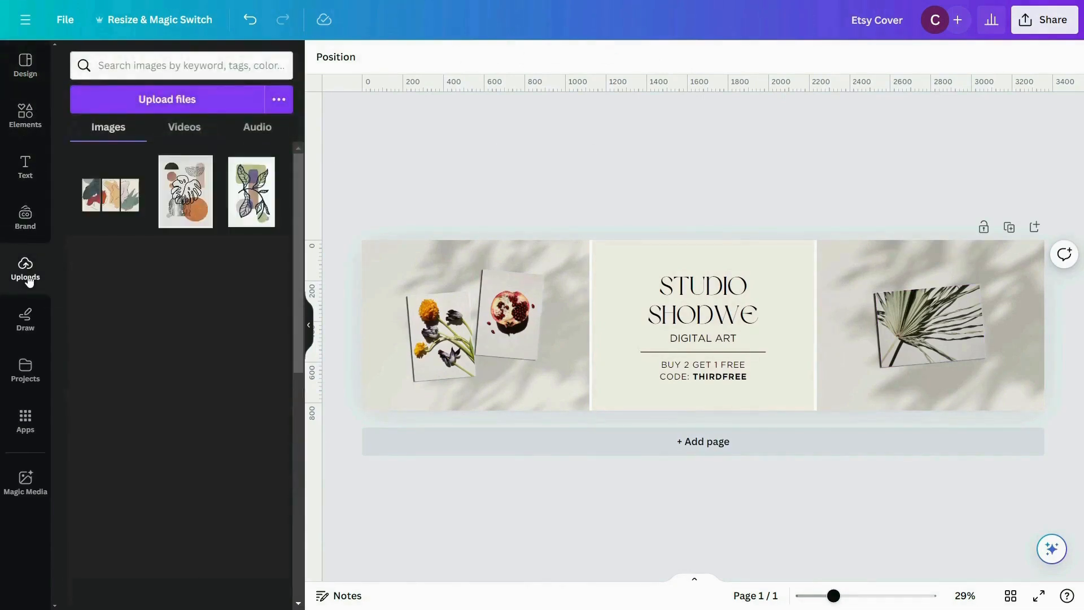
click(191, 214)
drag(703, 294, 705, 274)
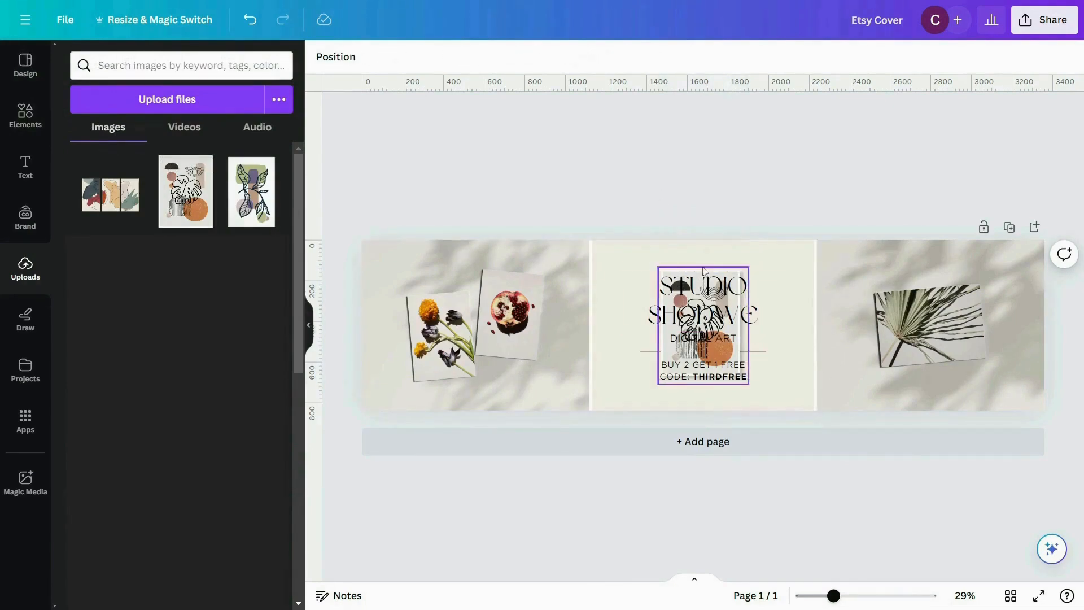
drag(697, 274, 446, 333)
double_click(445, 354)
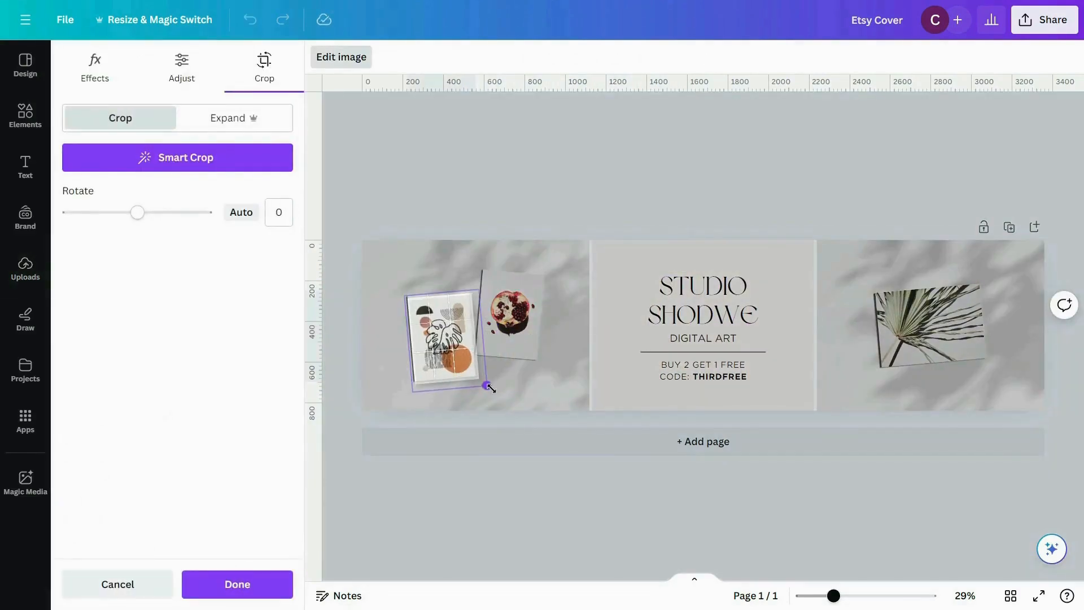
click(508, 201)
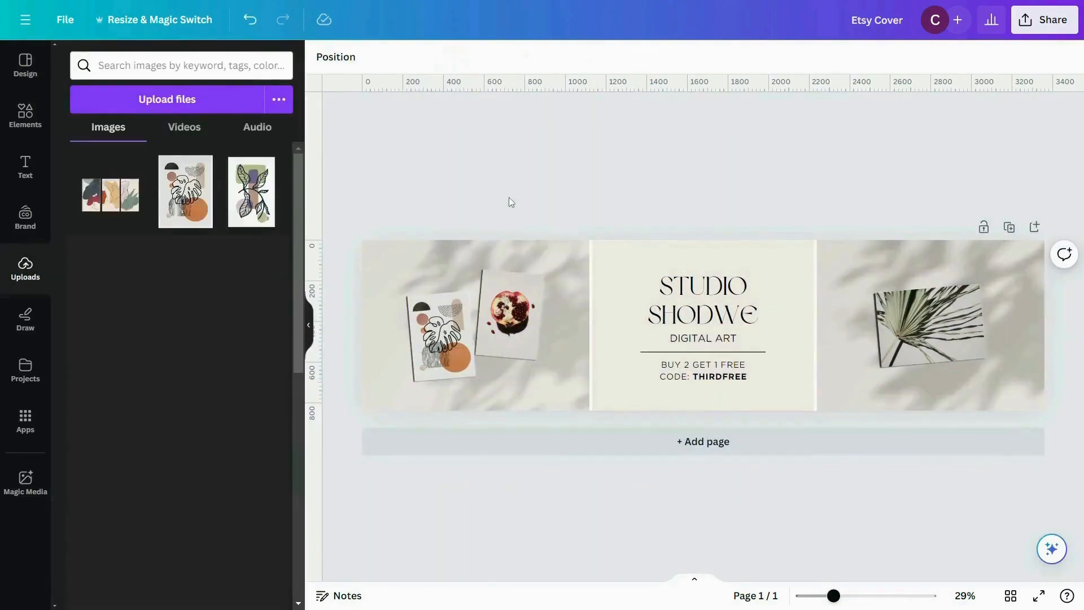
- Replace the pomegranate photo on the cover with the uploaded green and purple leaf print
click(253, 201)
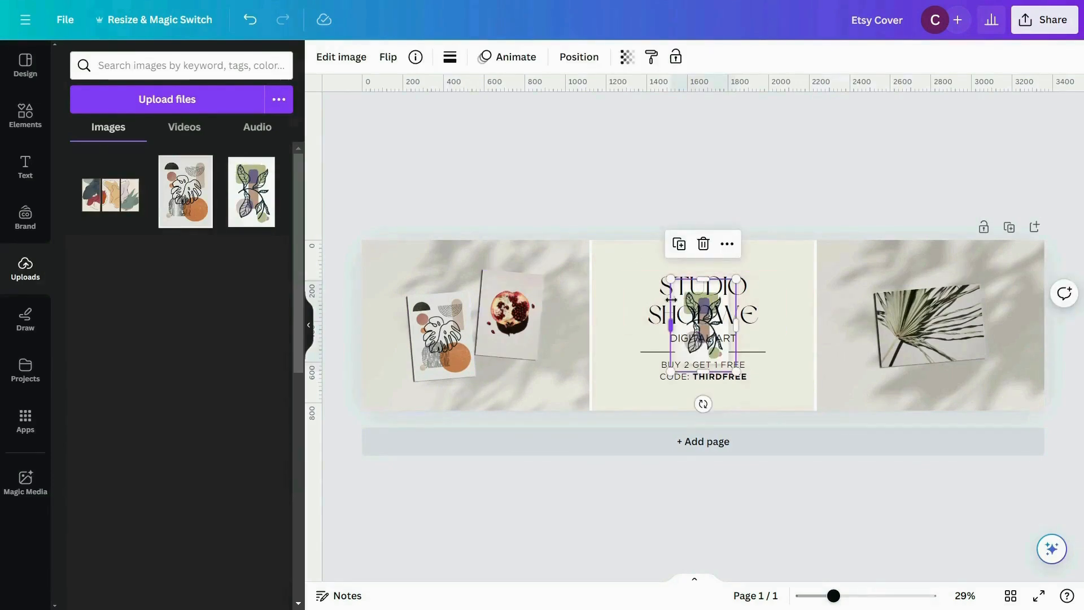
drag(682, 359, 542, 369)
double_click(520, 337)
click(554, 189)
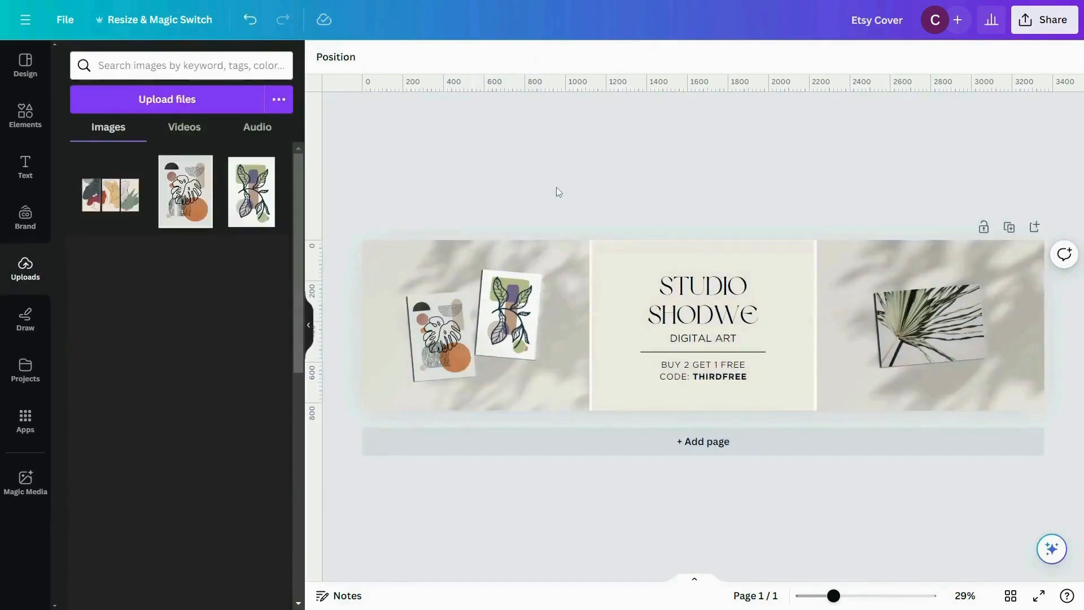
- Add the uploaded three-panel abstract artwork to the cover's right section and delete the palm leaf photo there
click(114, 211)
drag(733, 346, 831, 353)
drag(802, 379, 903, 320)
click(904, 324)
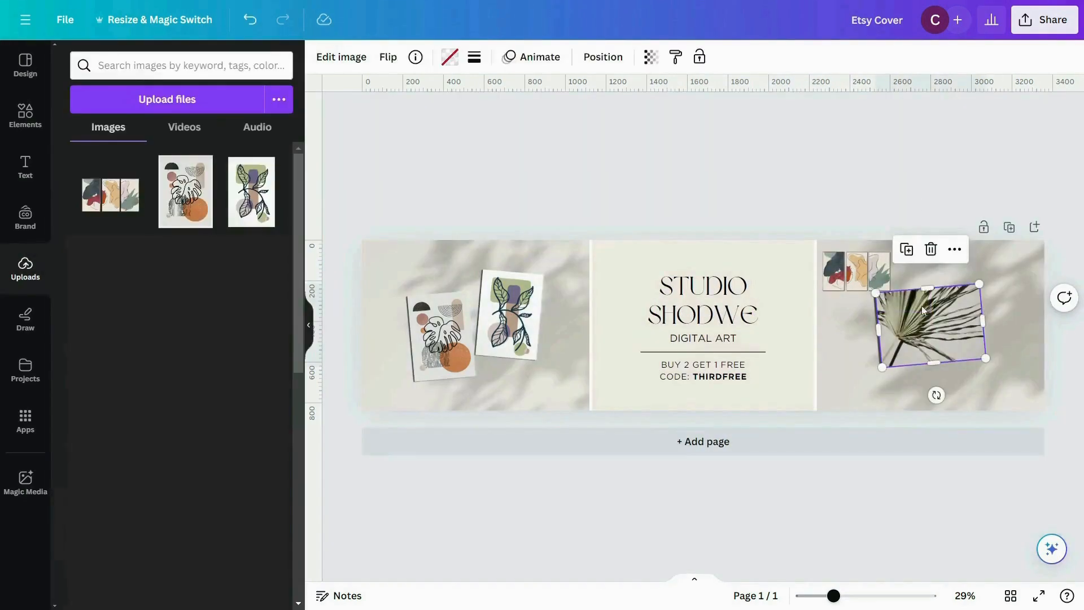
key(Delete)
click(922, 339)
- Enlarge the three-panel artwork and position it in the middle of the cover's right section
click(872, 276)
drag(904, 298, 1008, 368)
drag(938, 319, 943, 340)
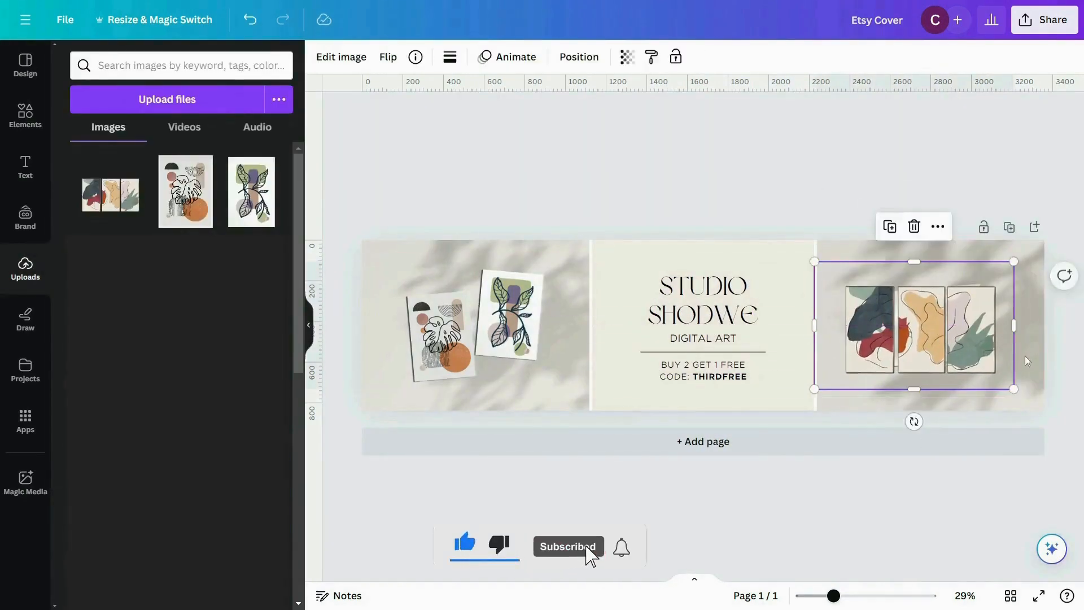
click(1032, 347)
click(709, 125)
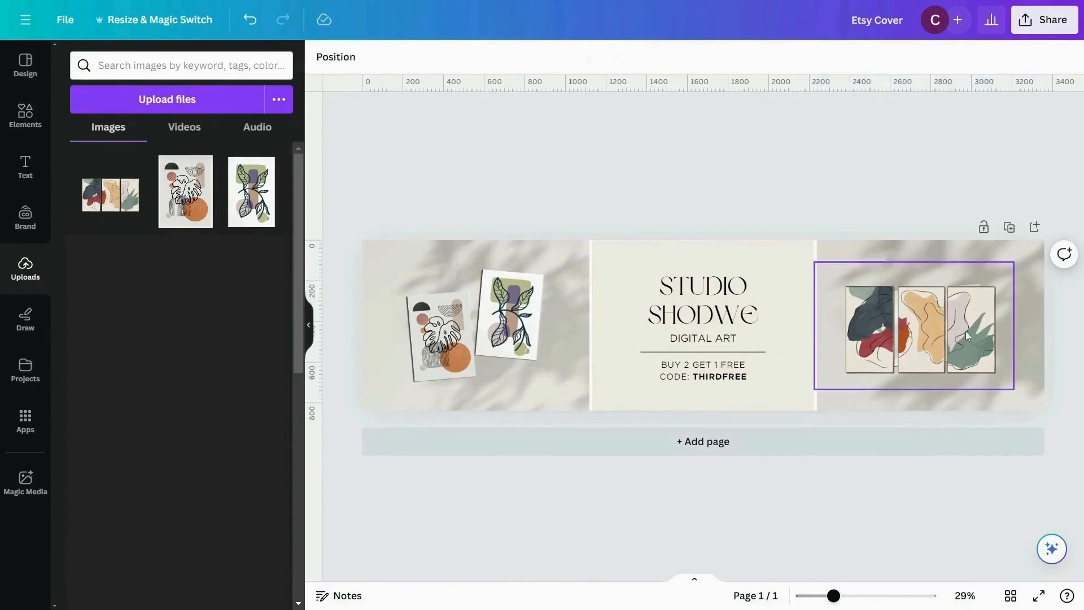
- Erase the blank card from the right background photo with Magic Eraser at brush size 61, and recentre the three-panel artwork over it
drag(924, 333, 812, 289)
click(864, 357)
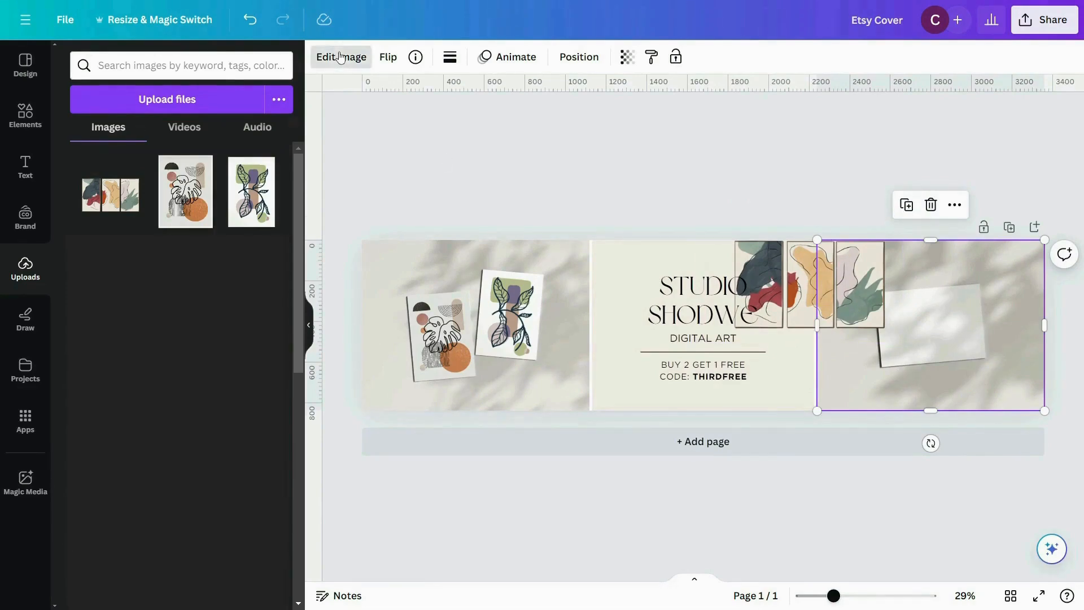
click(338, 56)
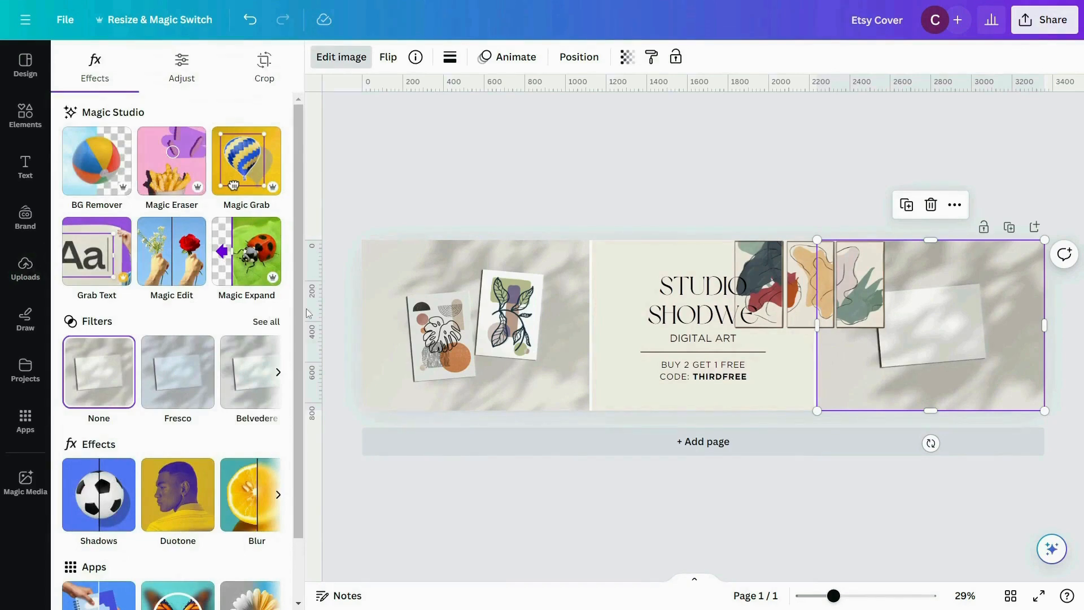
click(174, 172)
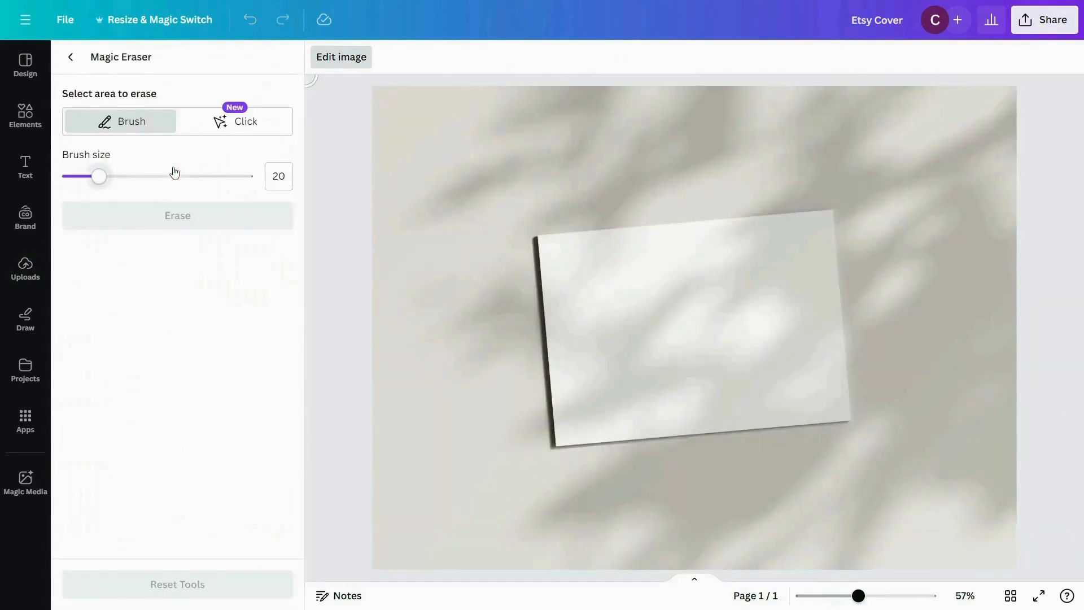
drag(97, 179, 178, 177)
mouse_move(542, 255)
mouse_down()
mouse_move(571, 431)
mouse_move(857, 416)
mouse_move(827, 223)
mouse_move(598, 293)
mouse_move(789, 290)
mouse_move(758, 352)
mouse_move(819, 388)
mouse_up()
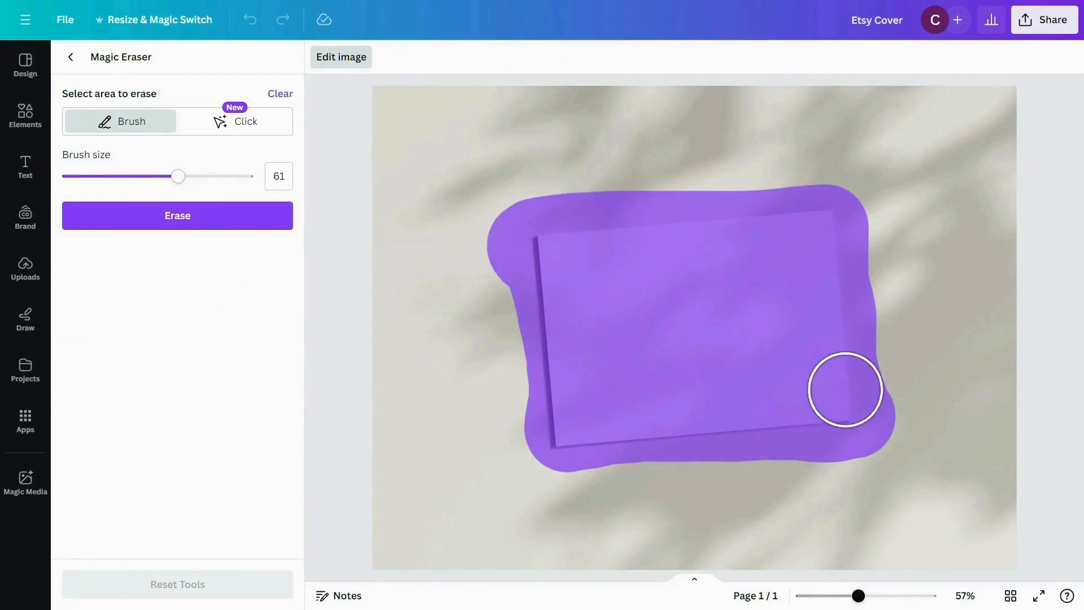
click(195, 220)
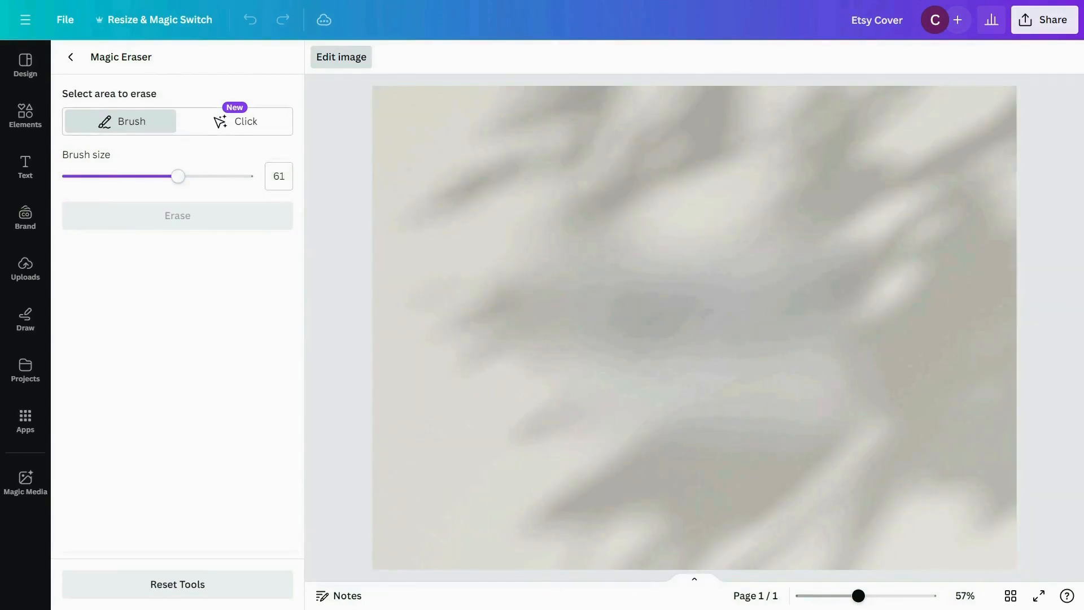
click(76, 56)
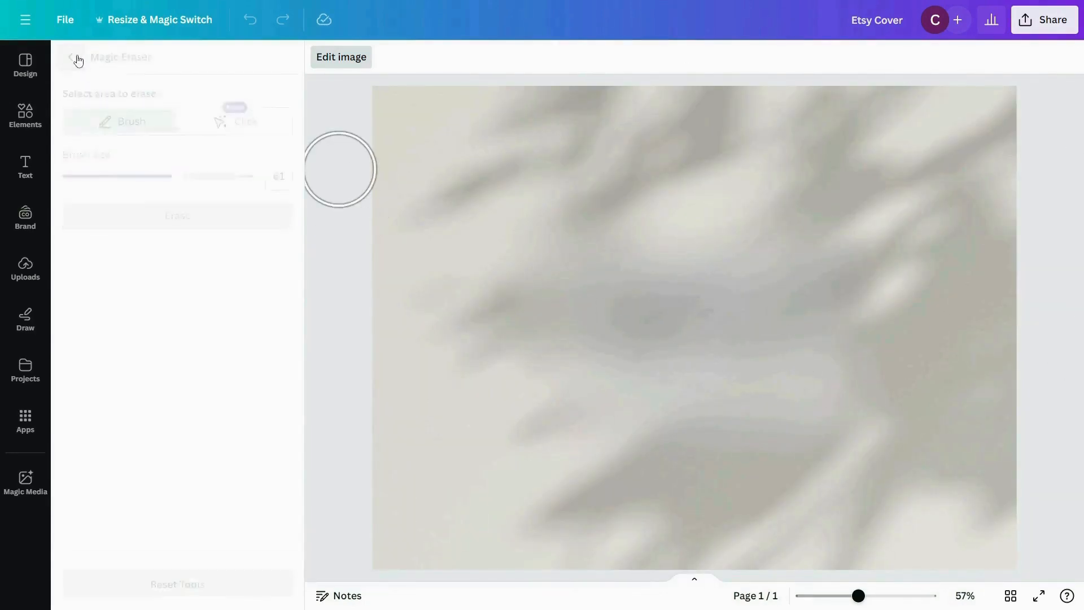
drag(823, 294, 969, 334)
click(965, 509)
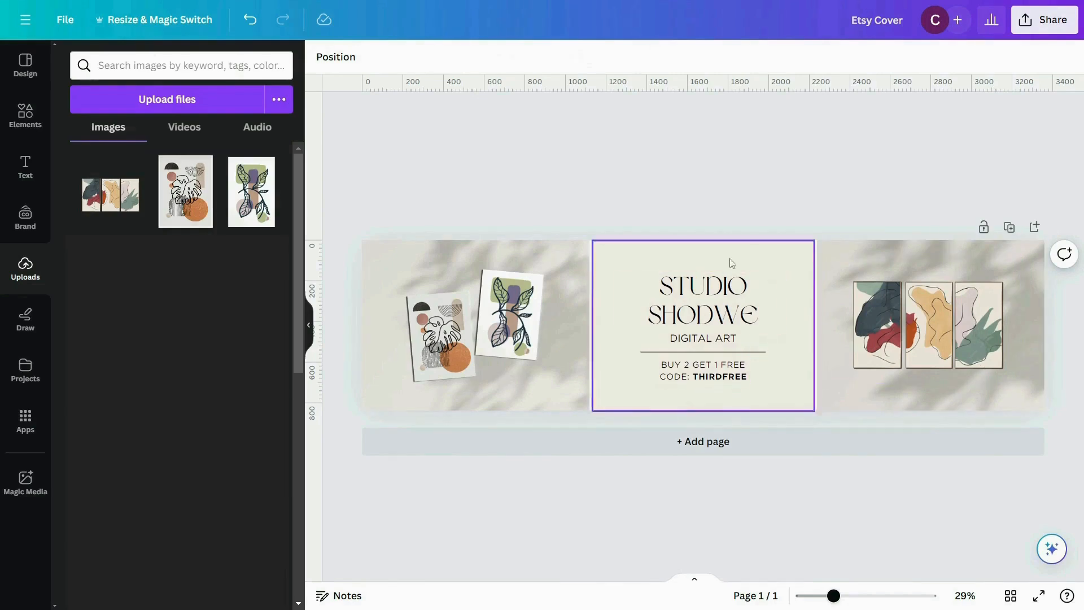
- Replace the "Studio Shodwe" heading with "DIGINPRINT" and add "ART SHOP" as a matching second line directly below it
click(721, 308)
double_click(721, 308)
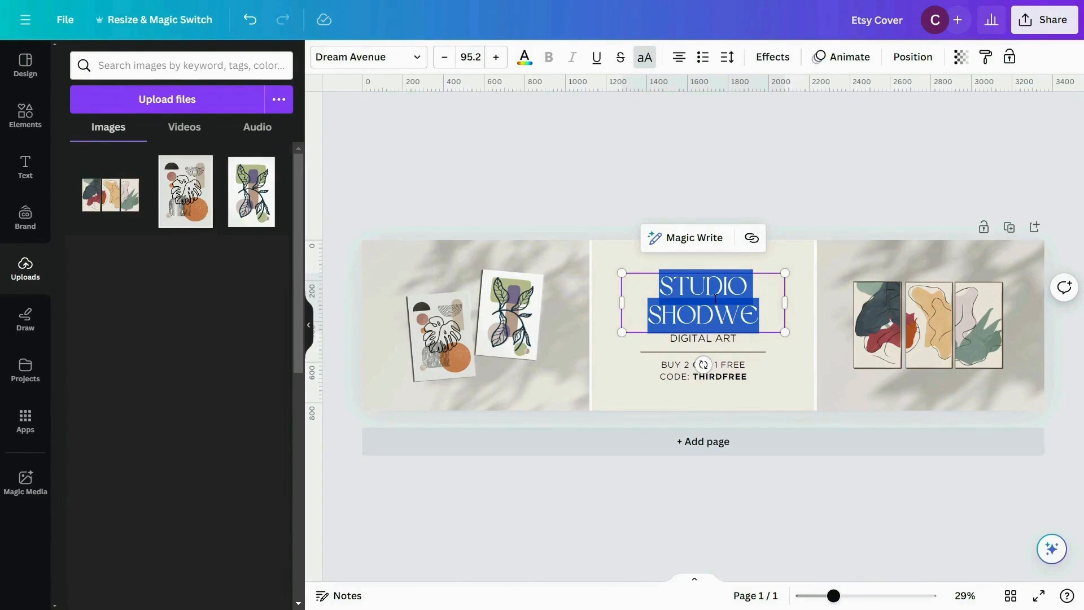
text(DIGINPRINT)
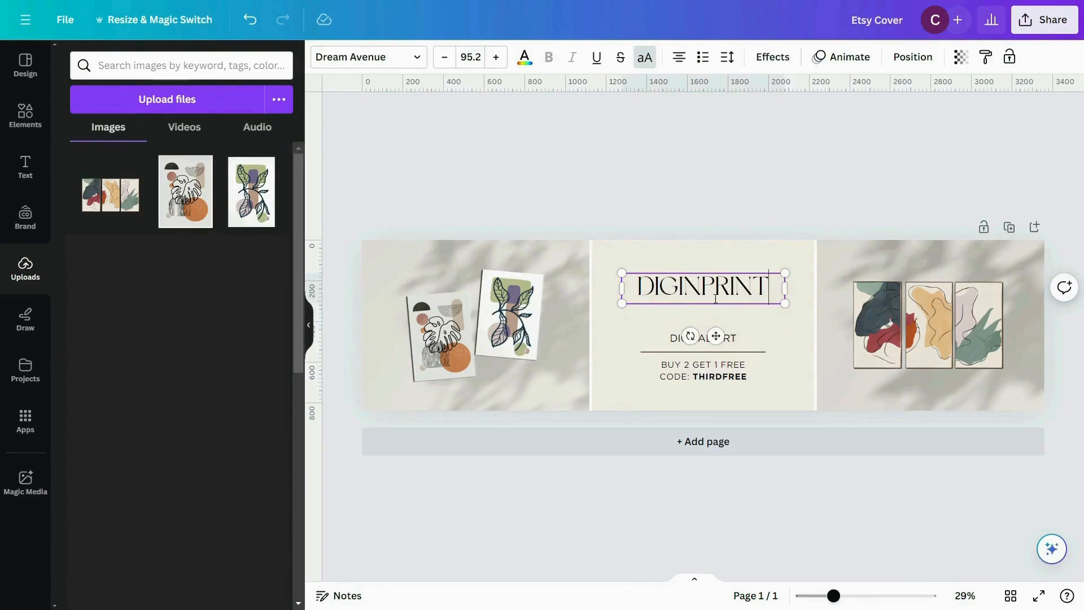
click(657, 319)
drag(680, 287, 681, 314)
double_click(689, 314)
text(ART SHOP)
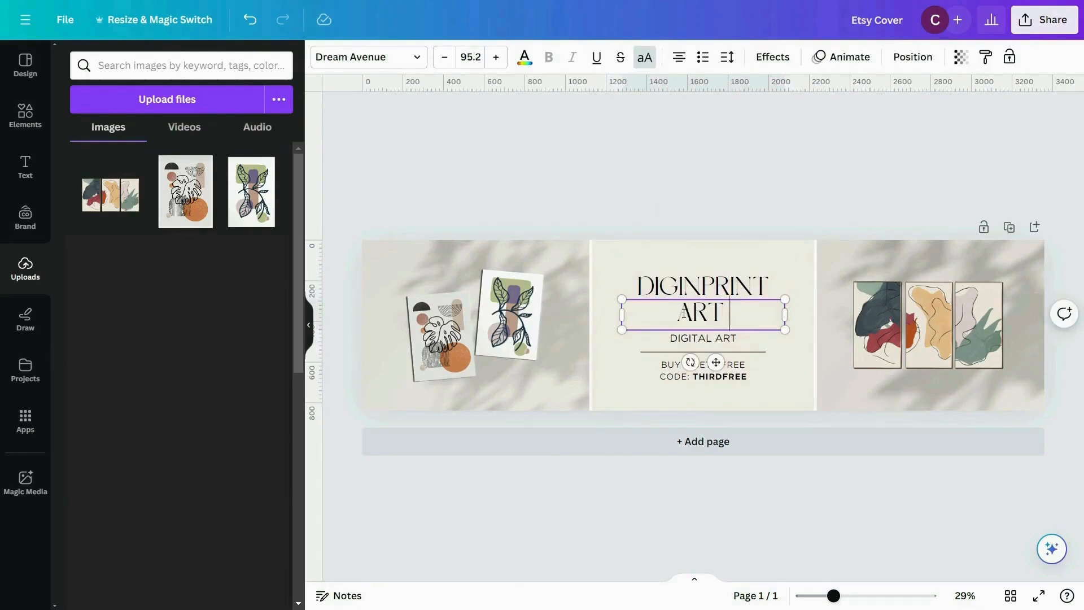
click(725, 181)
- Move the central panel and all its text slightly upward, and stretch the panel to cover the full page height
drag(634, 223, 752, 390)
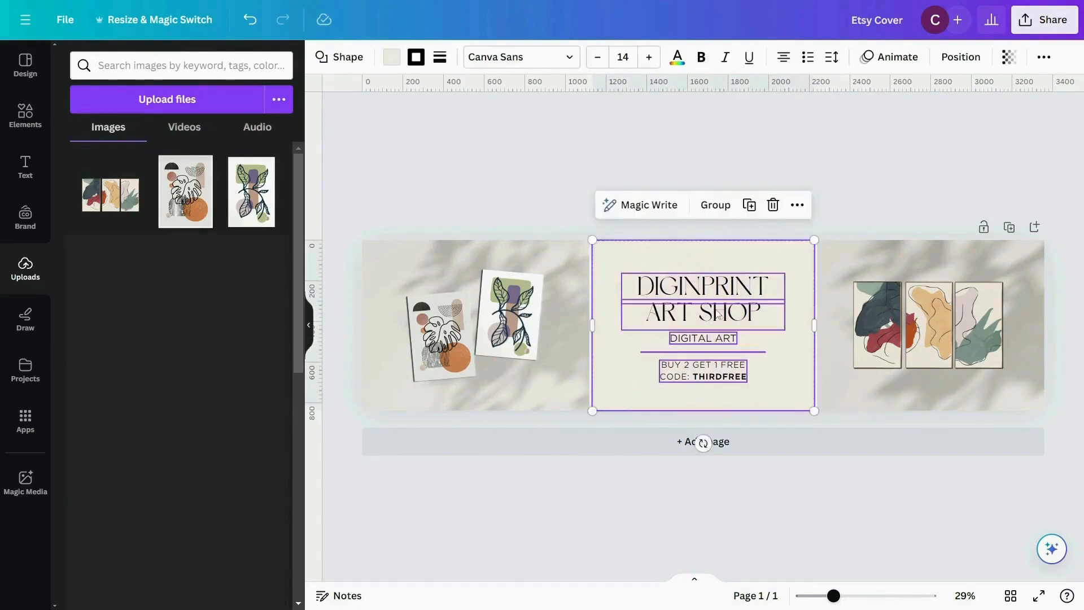
drag(779, 318, 779, 313)
click(627, 490)
click(621, 394)
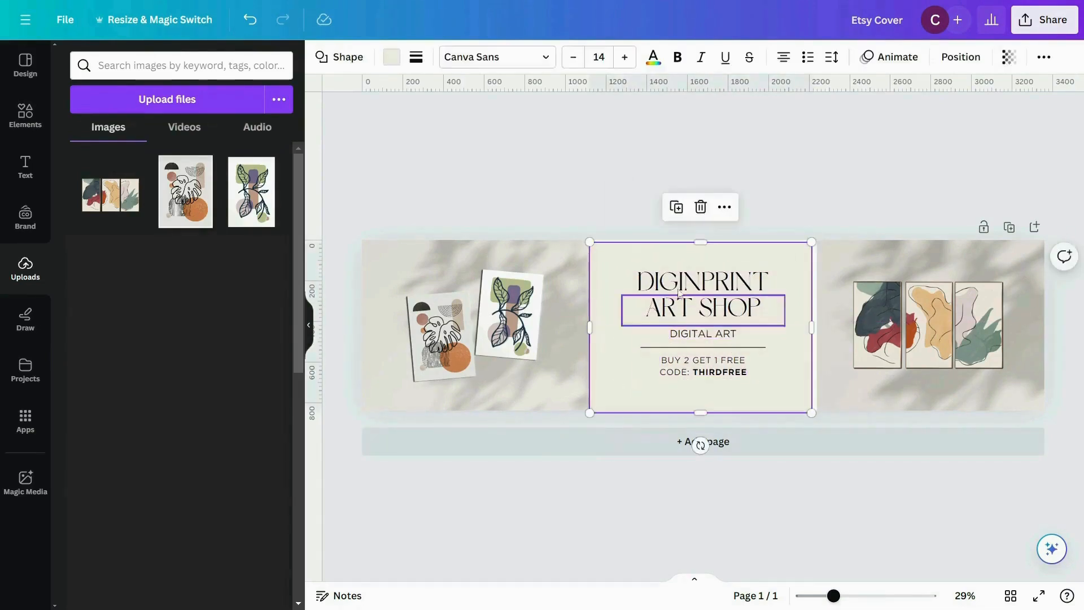
click(750, 201)
- Replace the discount offer text below the divider line with "MODERN | AESTHETIC I MINIMALISTIC DIGITAL PRINT"
scroll(744, 342, up, 3)
drag(685, 353, 685, 358)
click(620, 404)
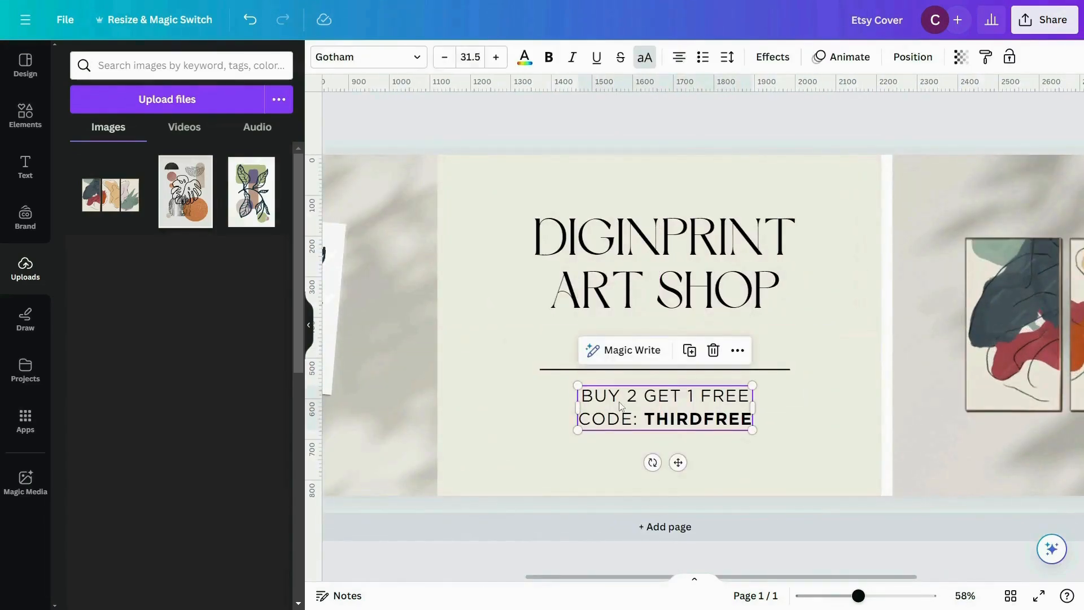
drag(621, 404, 615, 398)
double_click(610, 395)
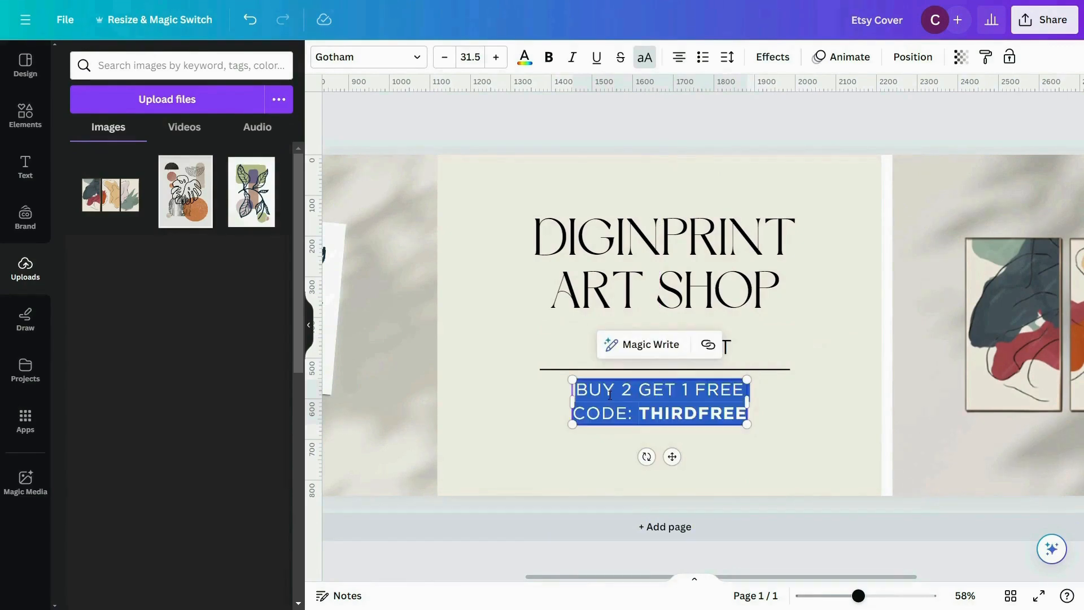
key(BackSpace)
text(MODER)
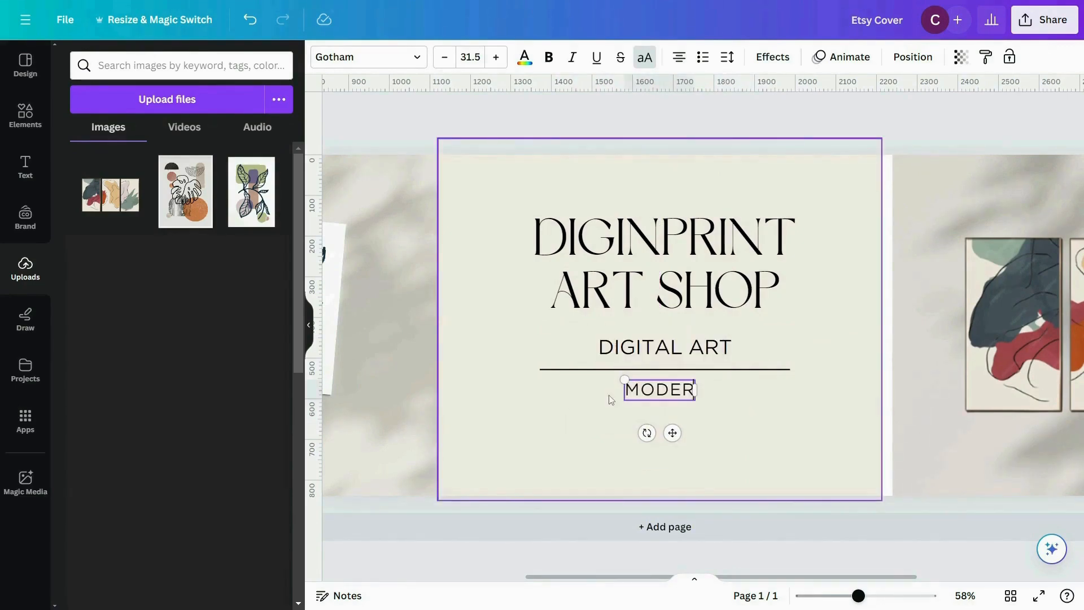
text(N | AESTHETIC I MIN)
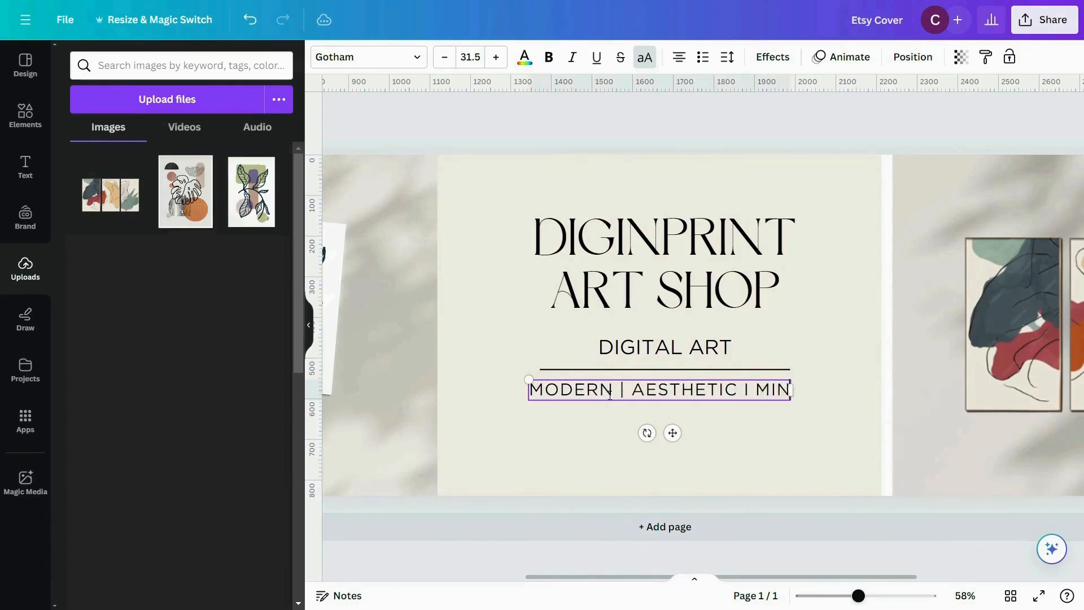
text(IMALISTIC DIGITAL PRINT)
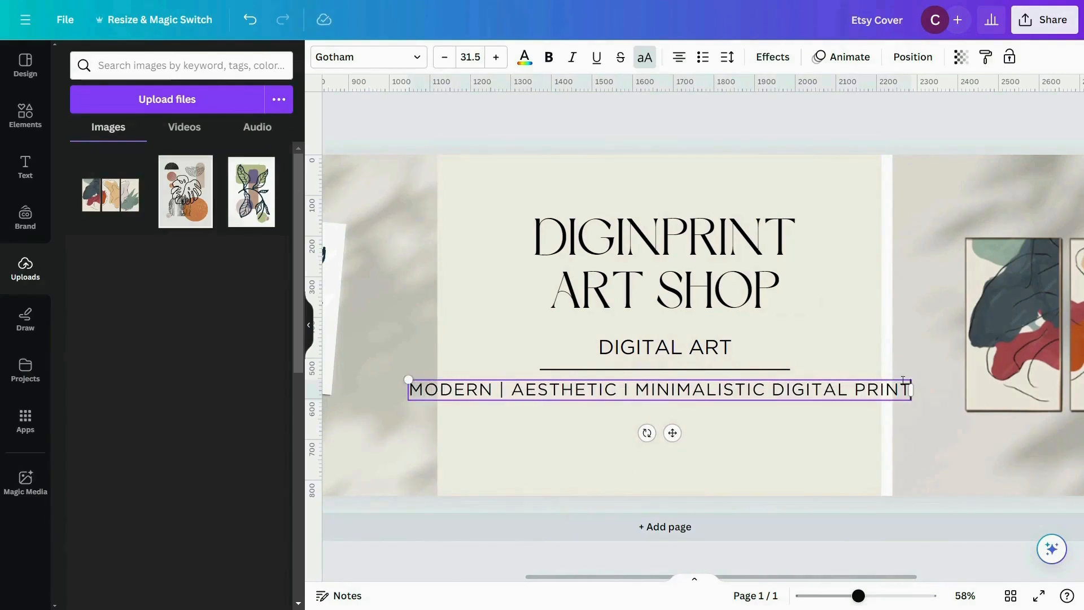
- Shrink the new tagline to font size 16.9 and place it just below the divider line
click(470, 57)
text(20)
key(Return)
drag(822, 377, 773, 382)
drag(672, 385, 711, 377)
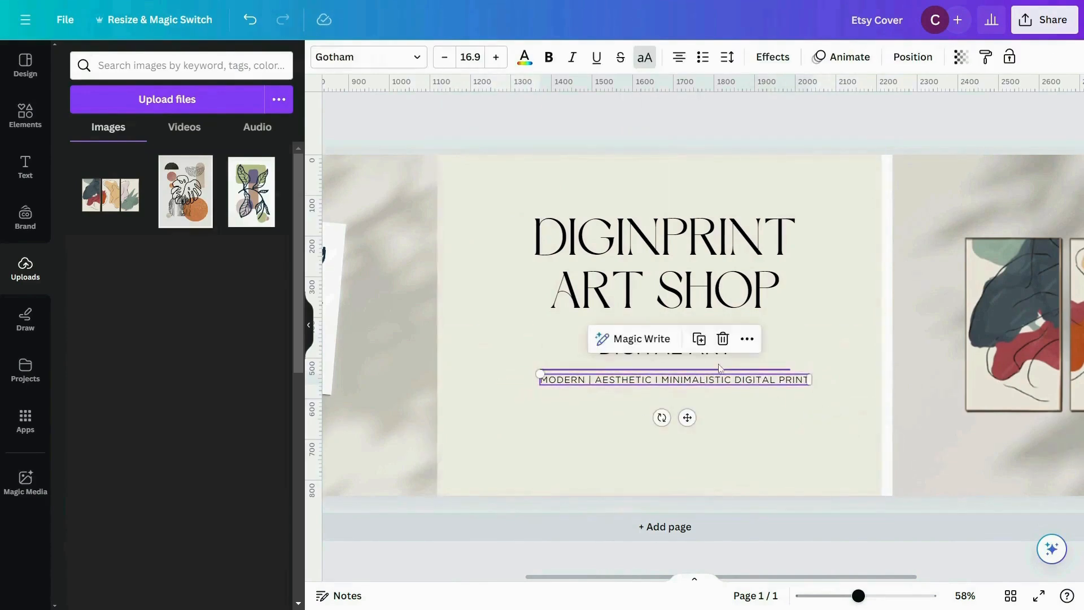
- Change the tagline's font to Montserrat SemiBold
click(367, 57)
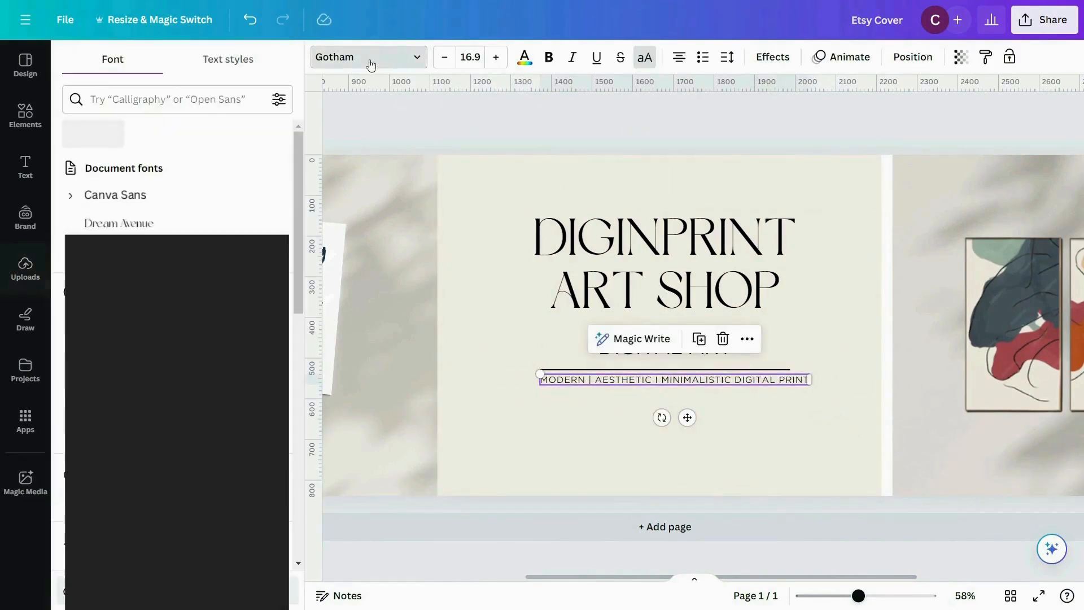
click(120, 101)
text(mont)
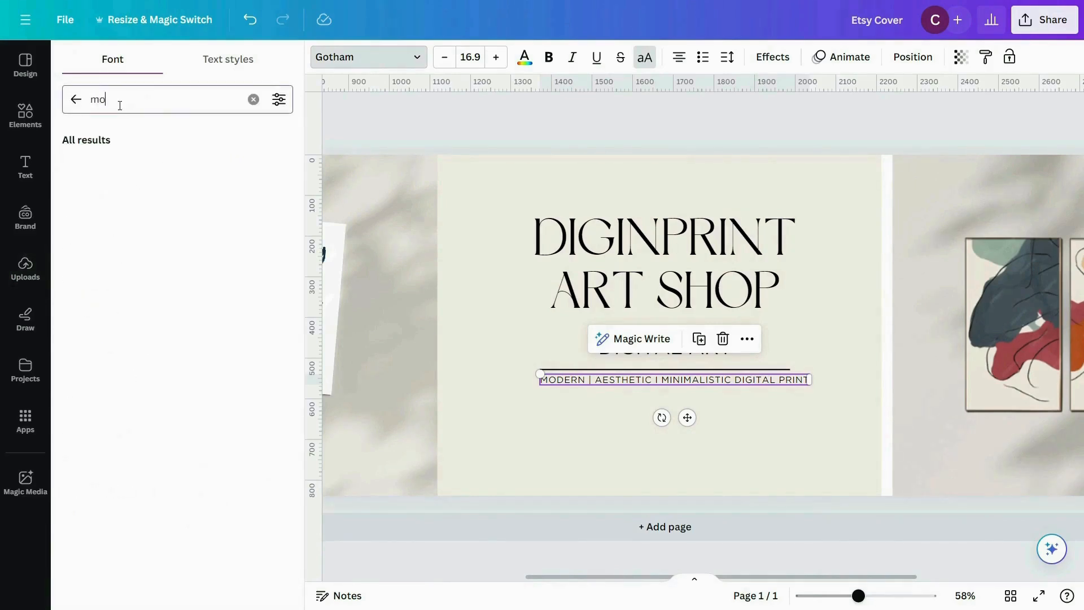
click(113, 194)
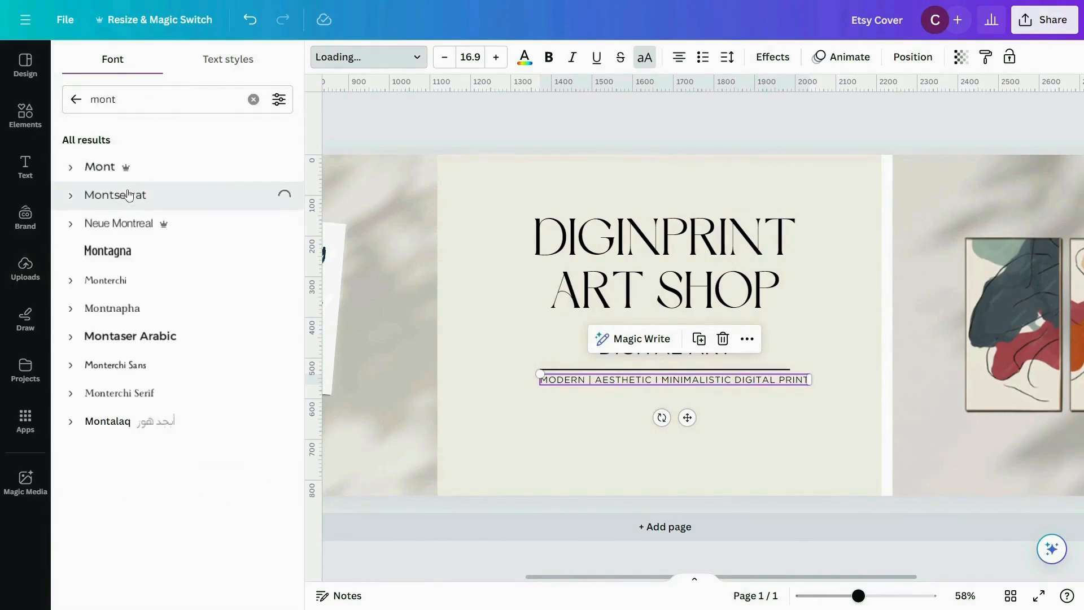
click(71, 195)
click(124, 364)
click(680, 477)
- Set the tagline's font size to 15 and centre it under the divider line
click(700, 380)
click(445, 57)
click(444, 57)
click(496, 57)
click(470, 57)
text(15)
key(Return)
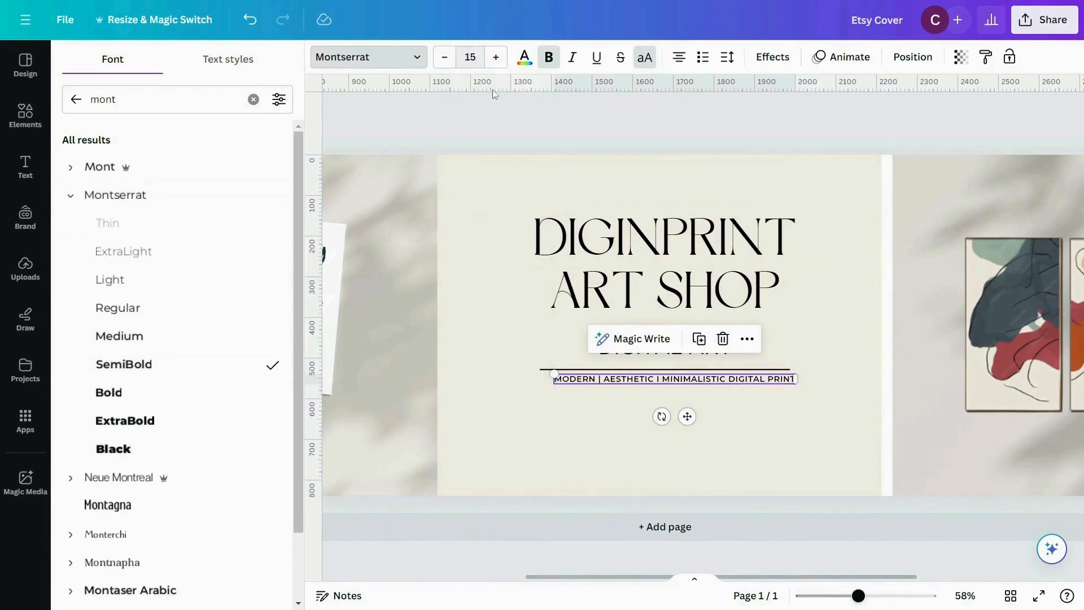
click(748, 411)
drag(736, 380, 726, 381)
click(779, 410)
- Recolour both heading lines, "DIGINPRINT" and "ART SHOP", in brown #915B38
click(666, 249)
shift+click(713, 288)
click(520, 59)
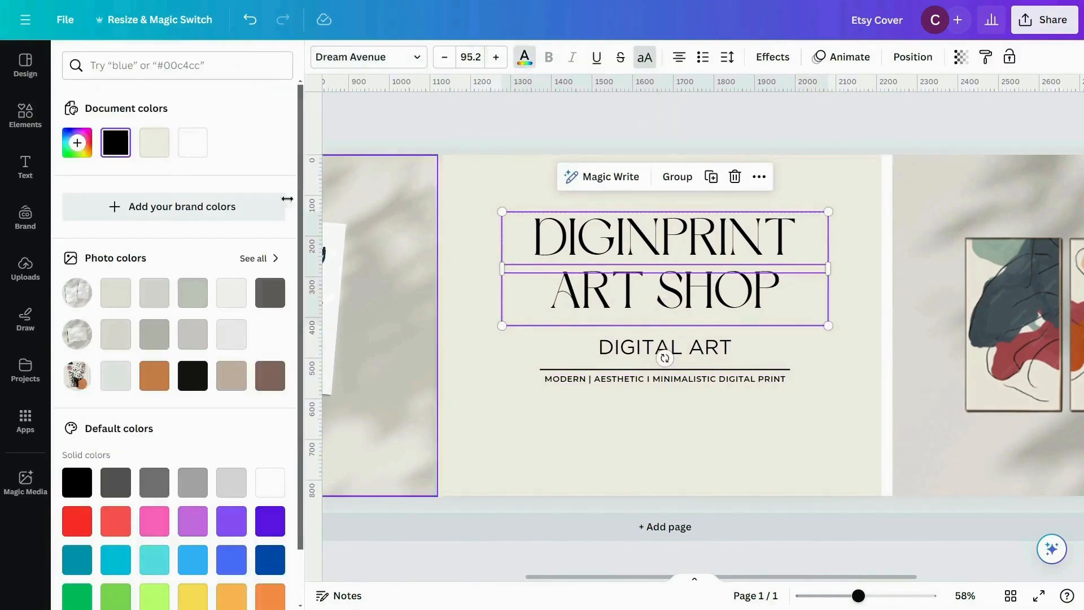
click(77, 142)
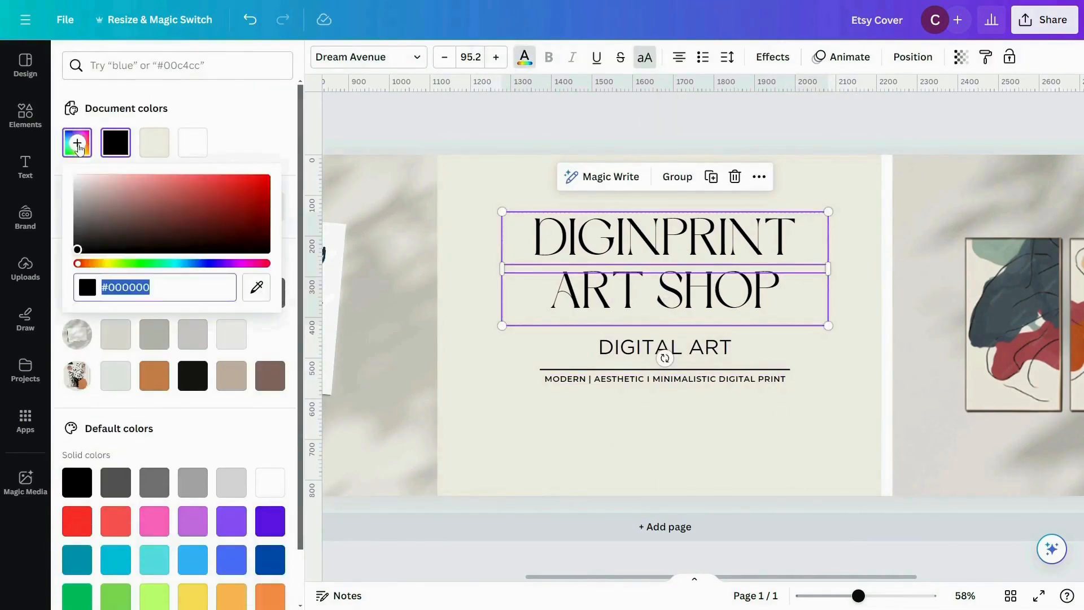
text(#915)
text(838)
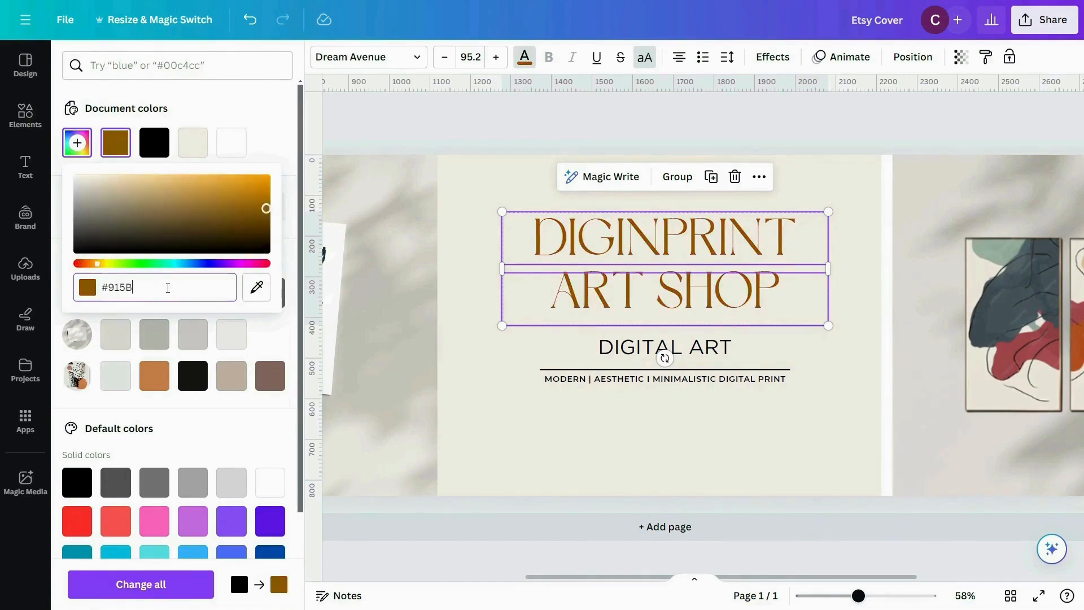
key(Return)
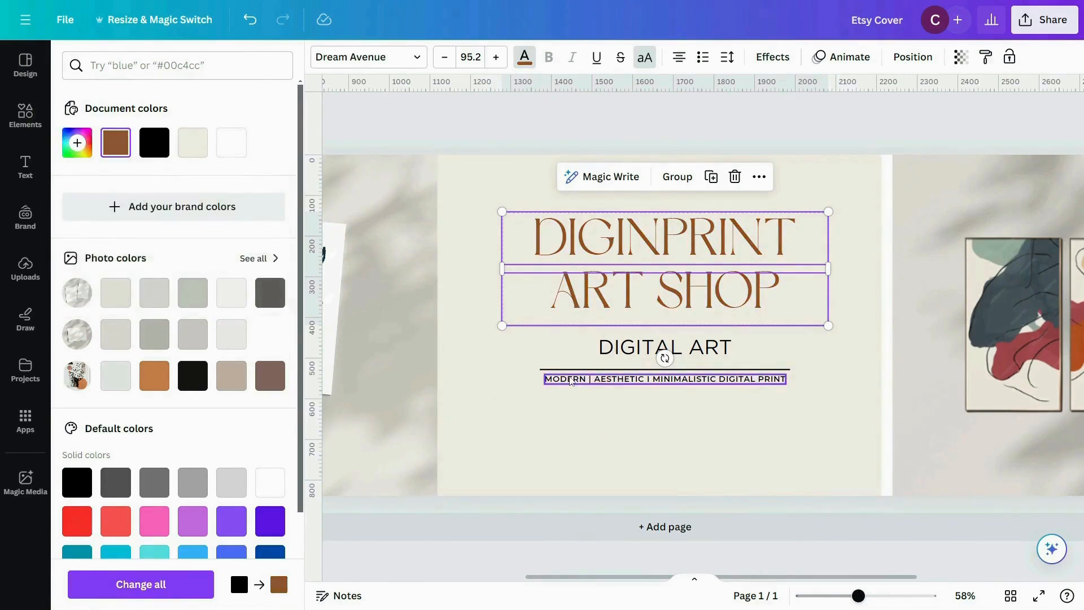
- Recolour the tagline below the divider line in gold #C49B59
click(660, 377)
click(77, 143)
text(#C49B59)
click(490, 434)
- Recolour the "DIGITAL ART" text and the divider line in the tagline's gold
click(632, 347)
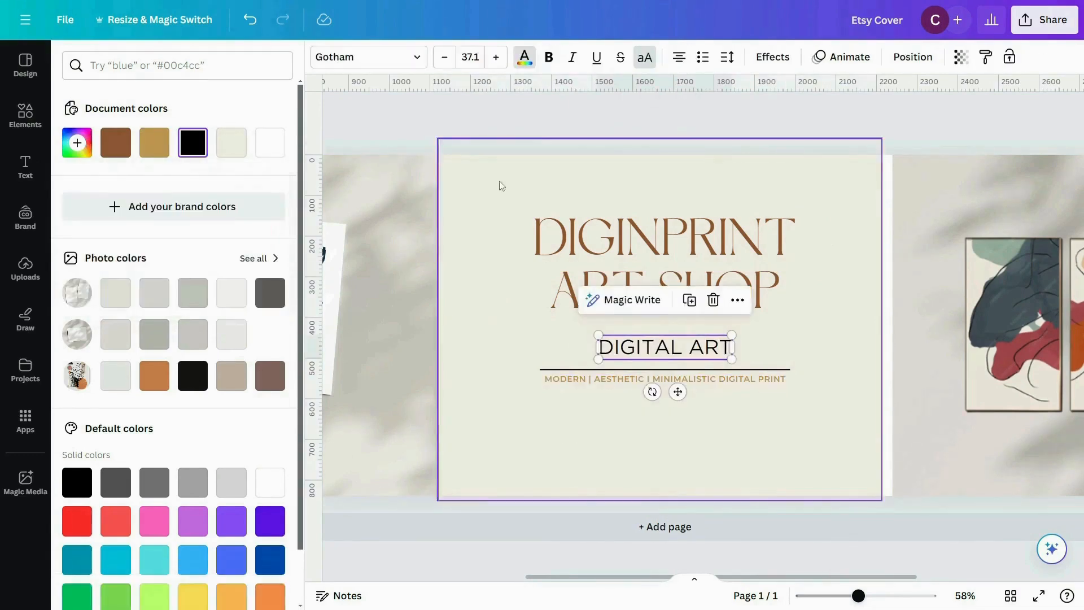
click(524, 57)
click(192, 143)
click(497, 338)
click(582, 370)
click(322, 57)
click(191, 140)
click(485, 416)
- Change the font of the "DIGITAL ART" text to Montserrat SemiBold
click(640, 350)
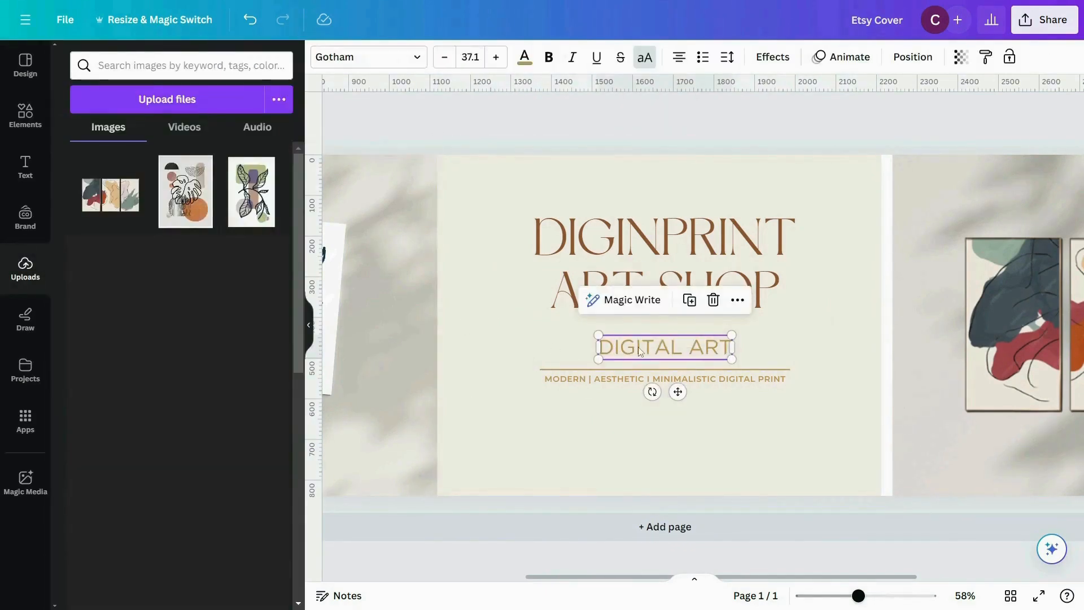
click(367, 57)
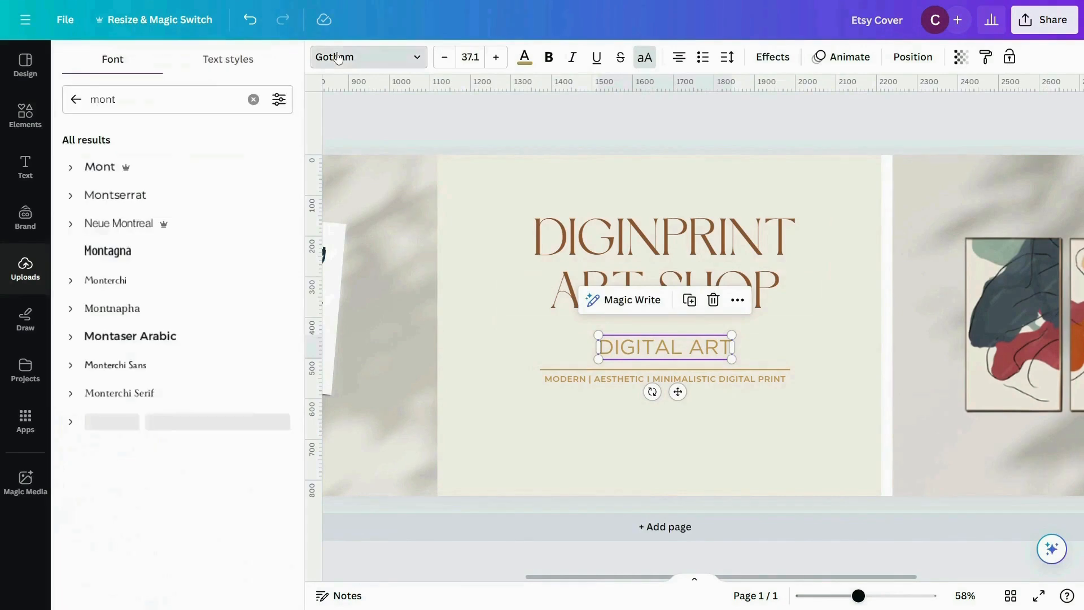
click(146, 196)
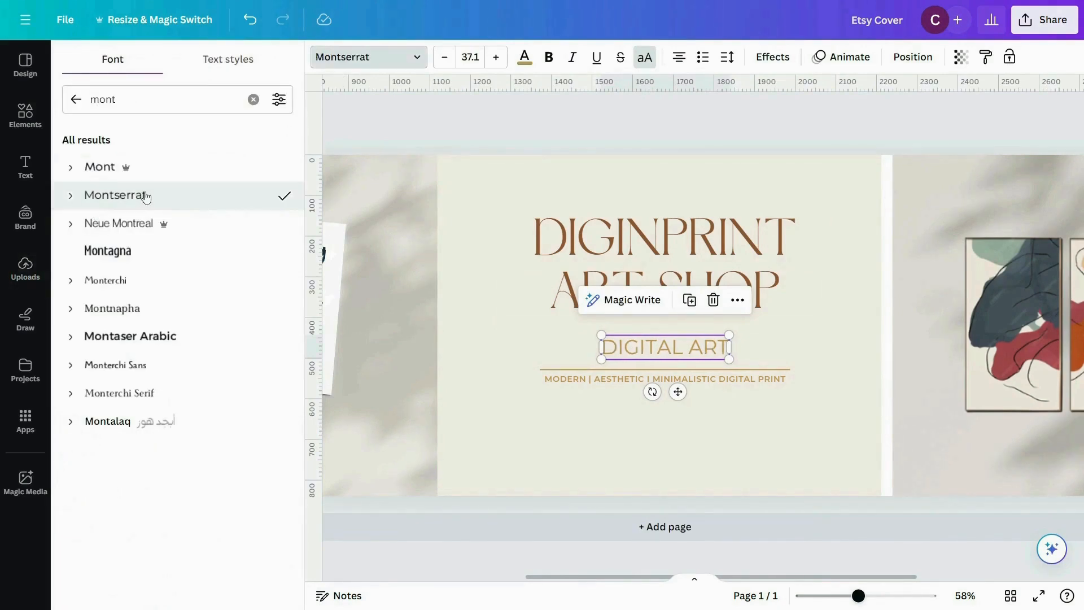
click(70, 195)
click(110, 364)
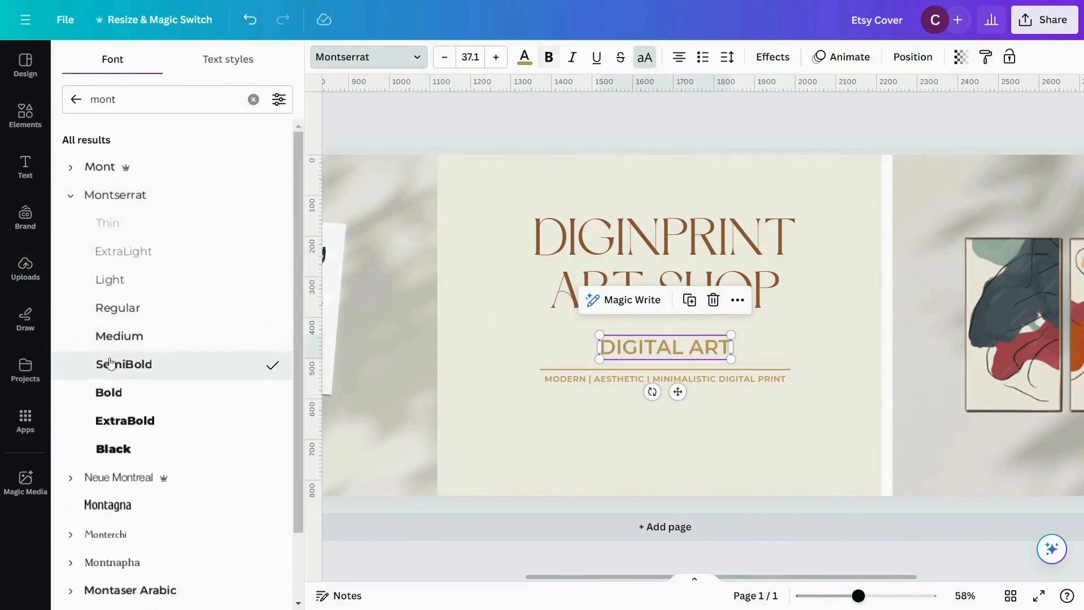
click(654, 468)
- Duplicate the "DIGITAL ART" text below the tagline and replace its wording with "BUY ANY 3 DESIGN & GET %30 OFF"
click(638, 350)
drag(638, 350, 581, 404)
double_click(580, 404)
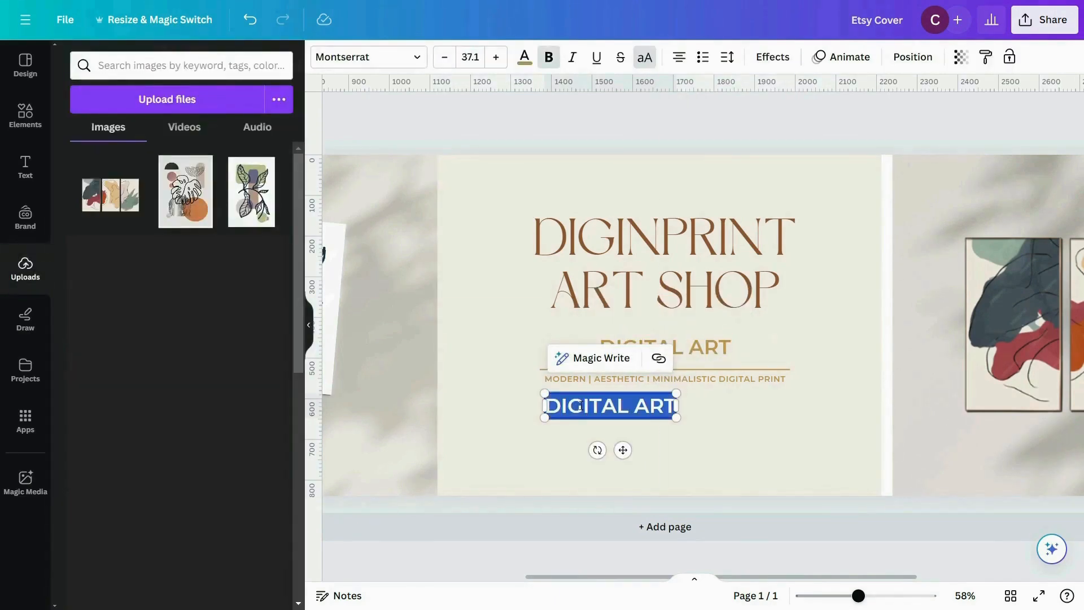
text(BUY ANY 3 DESIGN)
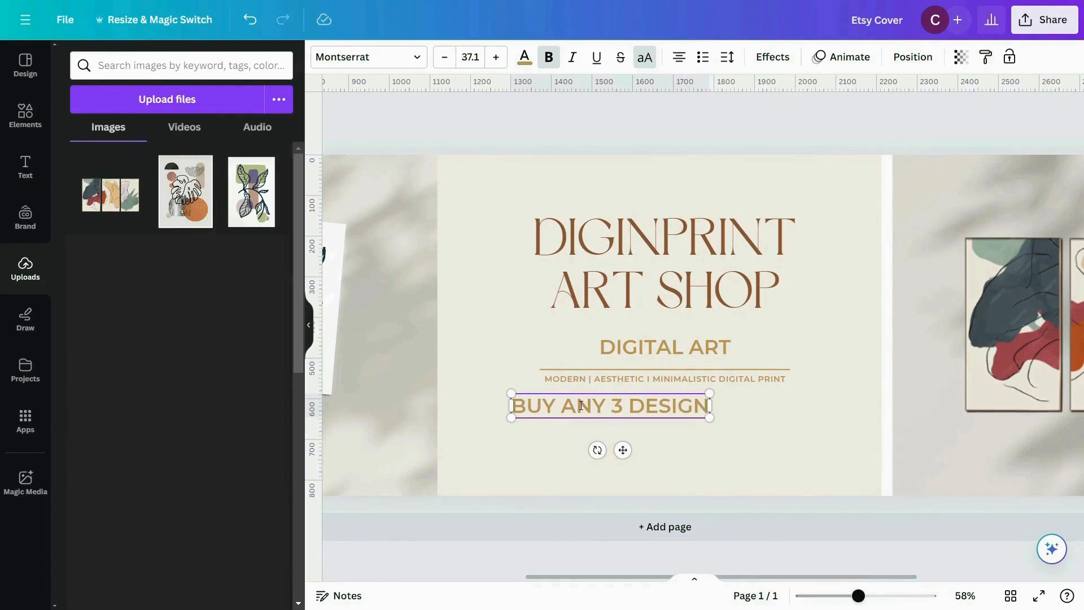
text( & GET %30 OFF)
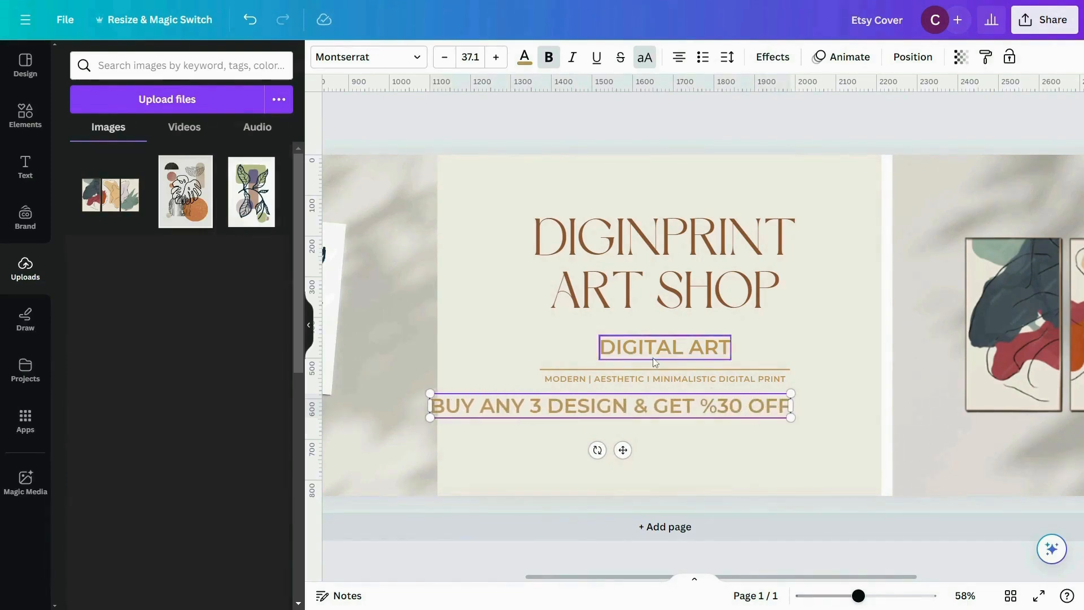
- Shrink the offer line to about the divider's width and centre it just below the tagline
click(675, 426)
drag(790, 393, 754, 407)
key(ctrl+z)
click(607, 413)
drag(598, 413, 709, 403)
drag(793, 386, 788, 388)
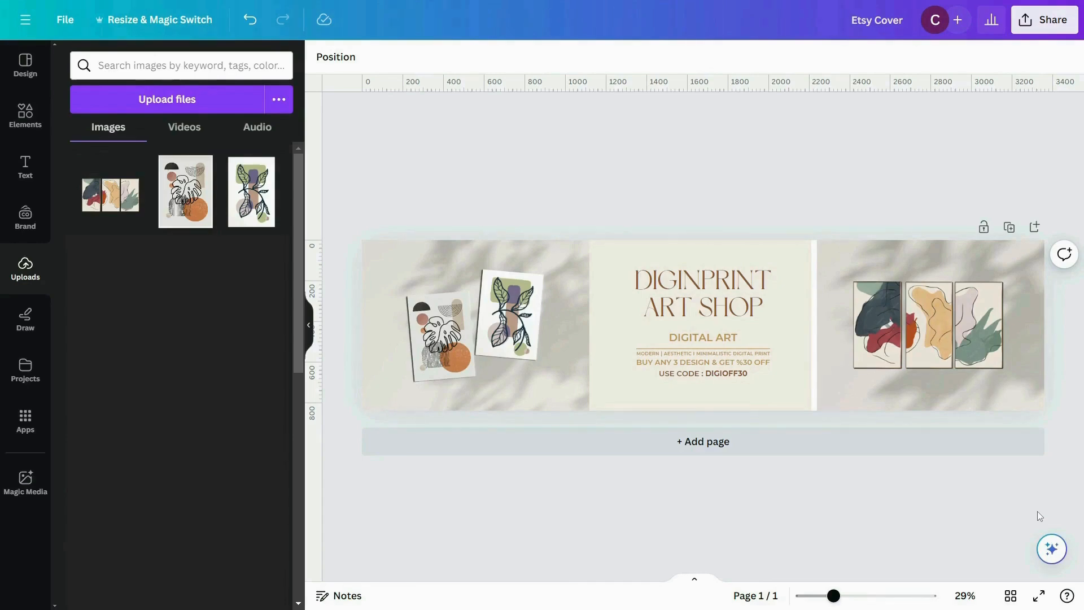
- Download the finished Etsy Cover design as a PNG at size 1
click(61, 21)
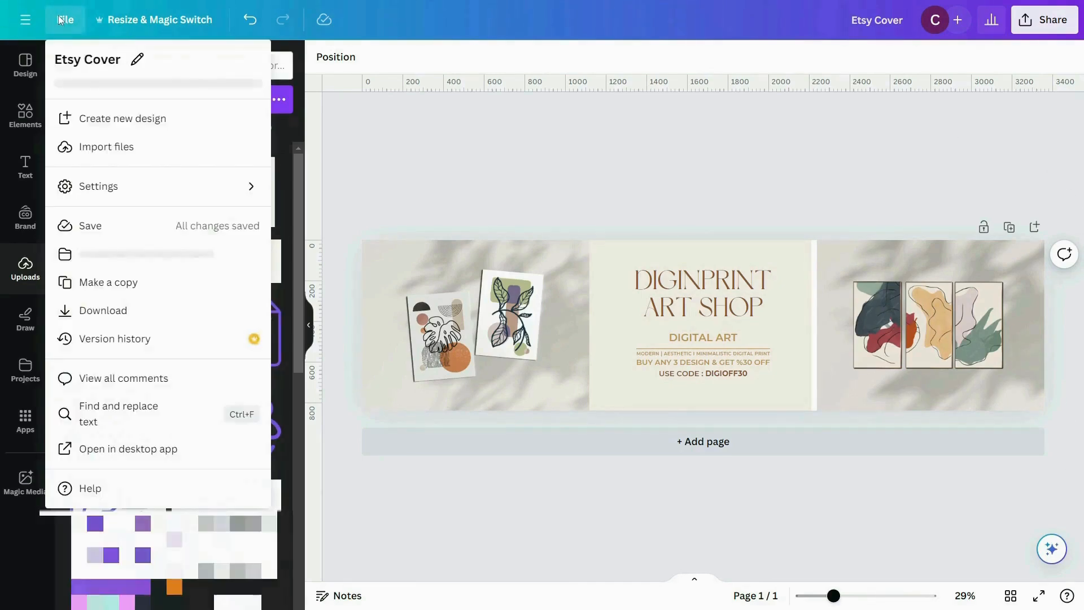
click(107, 310)
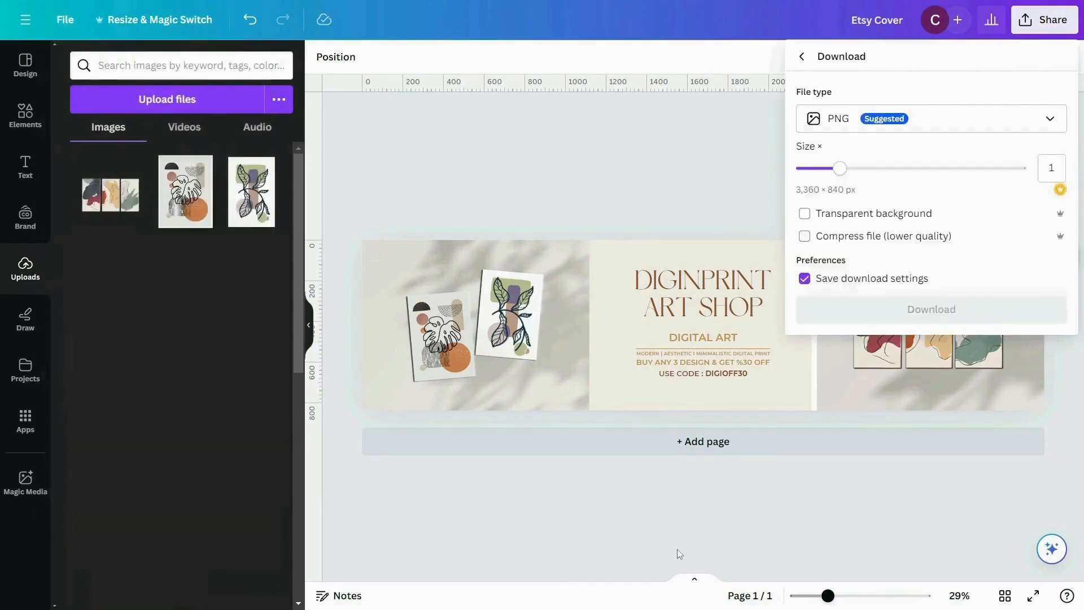
click(922, 316)
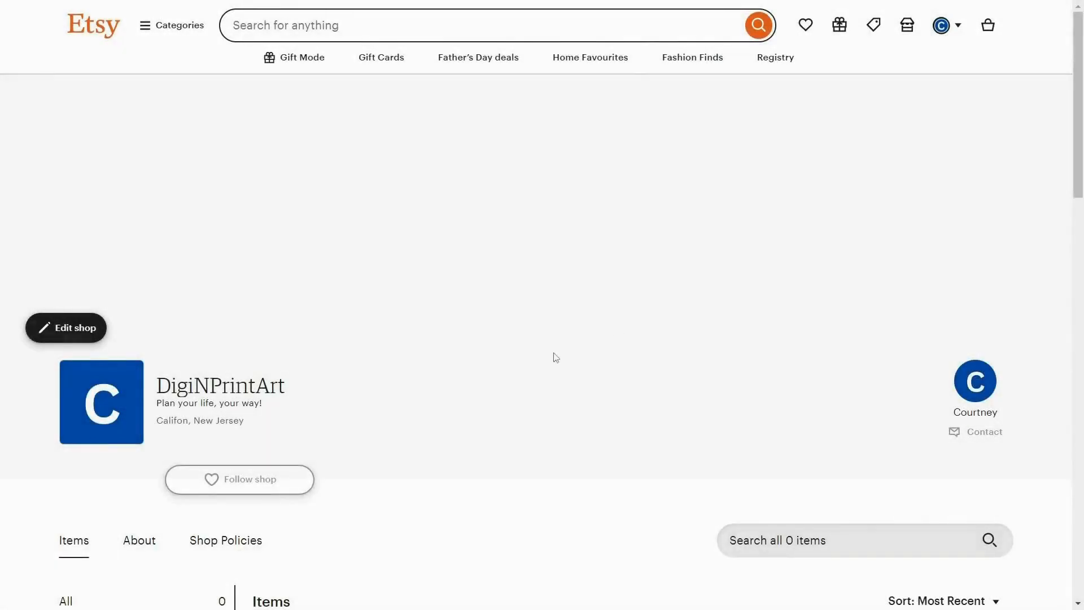
- Edit the DigiNPrintArt shop on Etsy, giving it the Big Banner style with the downloaded cover image, and save the banner
click(68, 327)
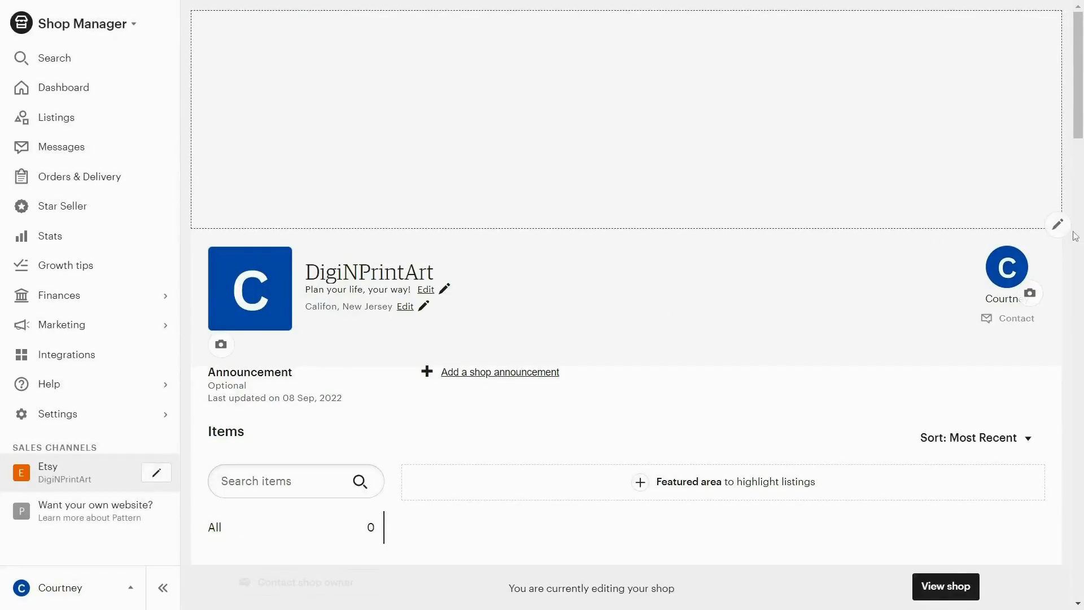
click(1057, 226)
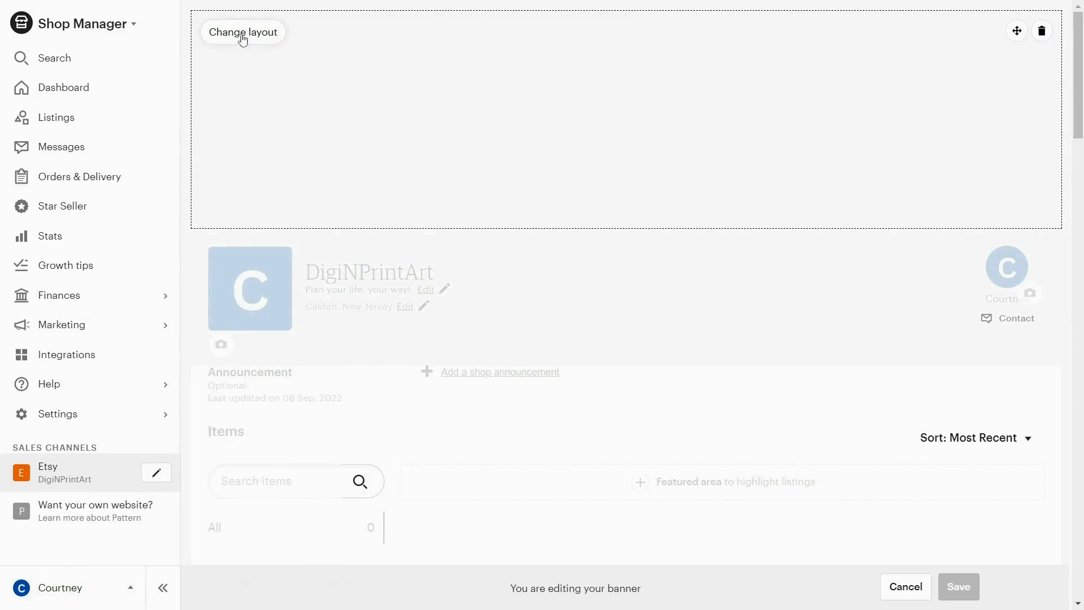
click(265, 44)
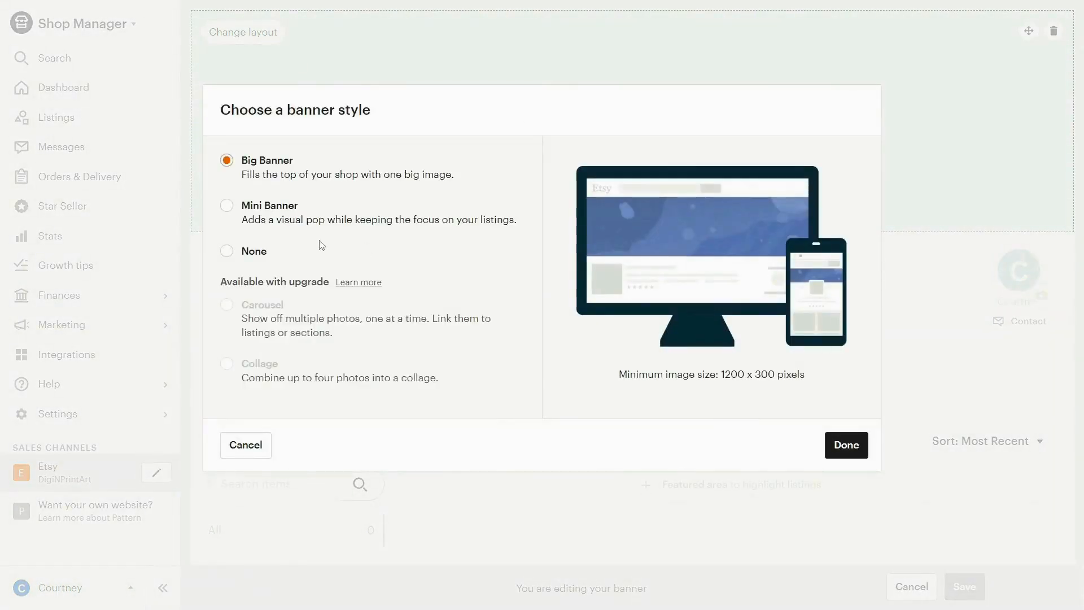
click(265, 214)
click(240, 256)
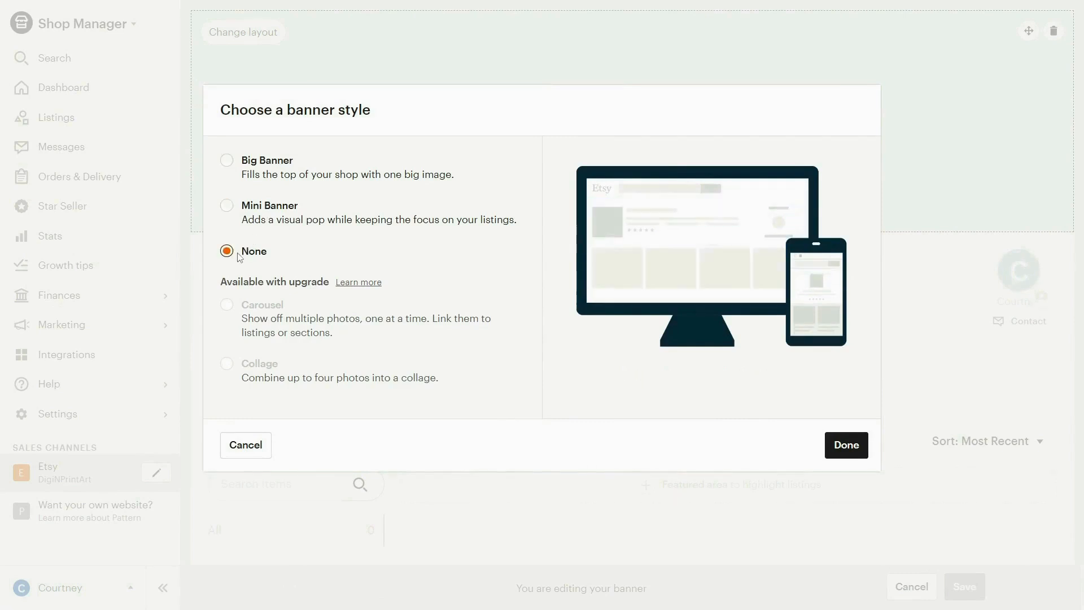
click(226, 162)
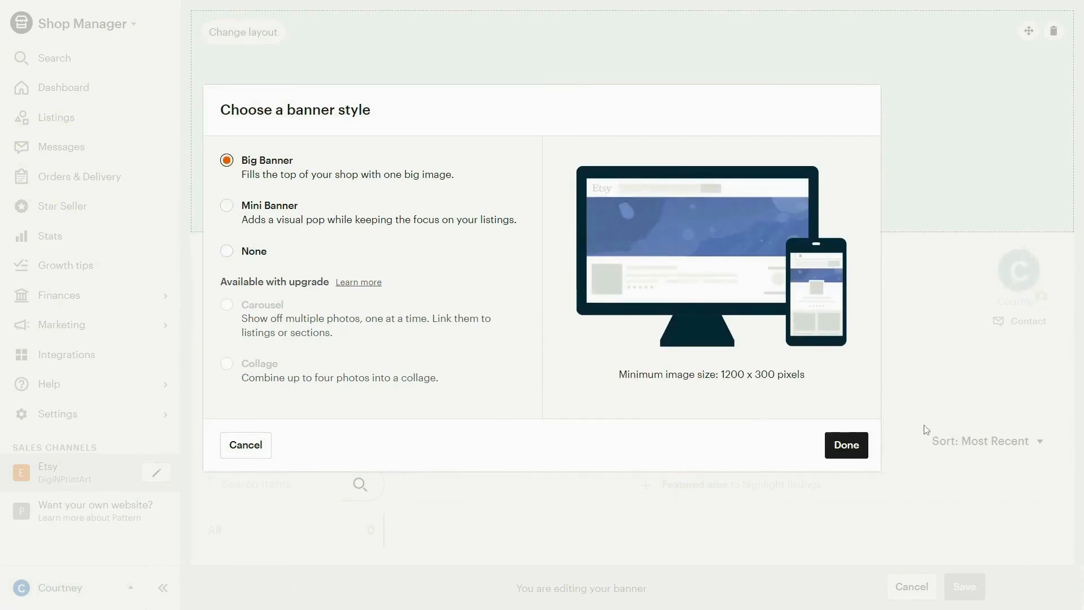
click(862, 447)
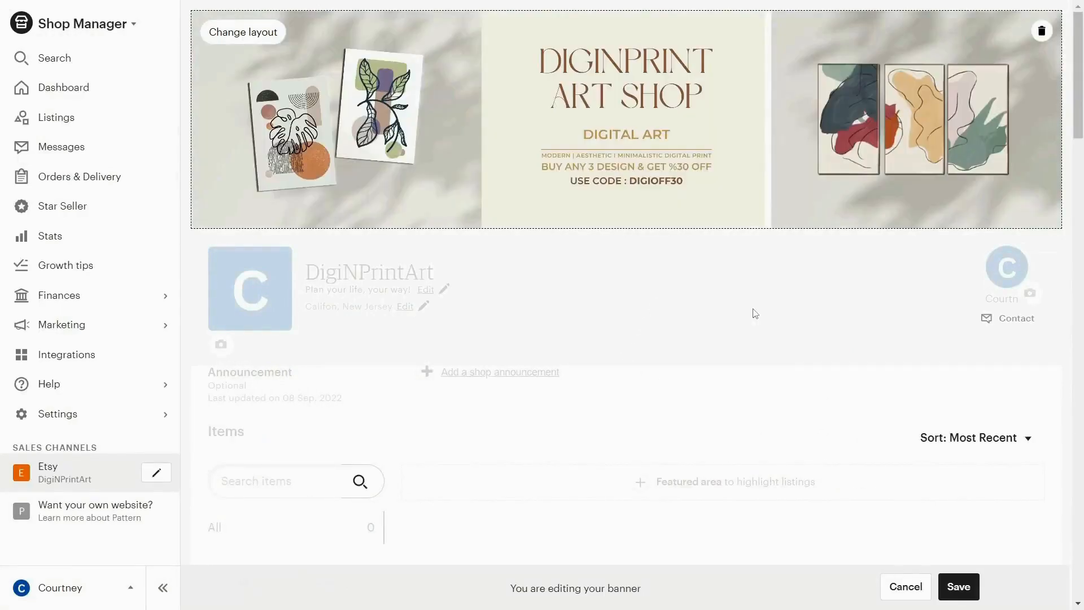
click(959, 588)
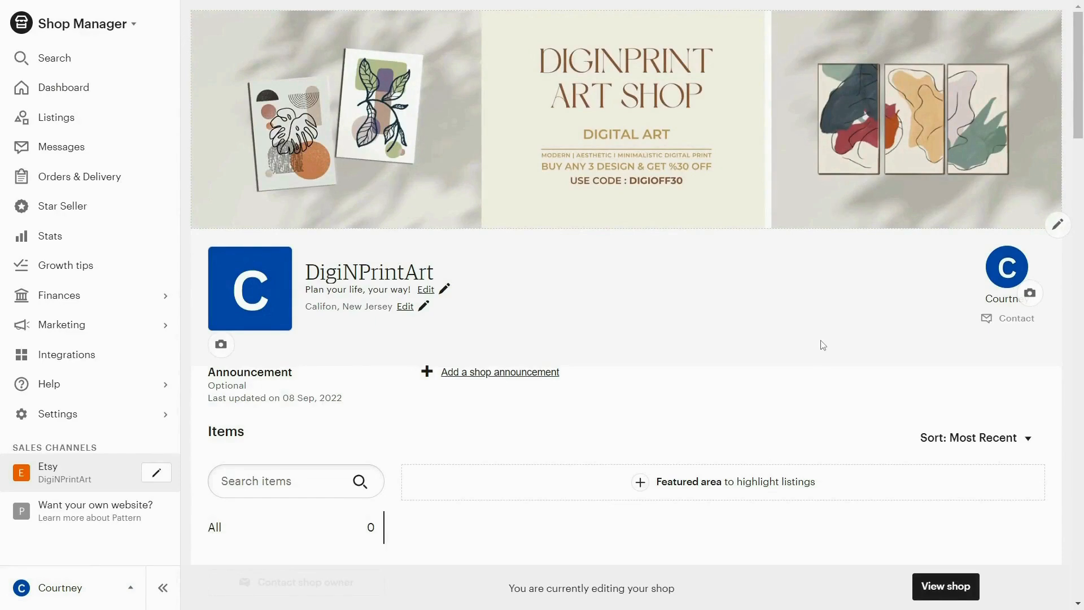
- Upload the "Digi n Print" logo as the shop icon and save it
click(222, 343)
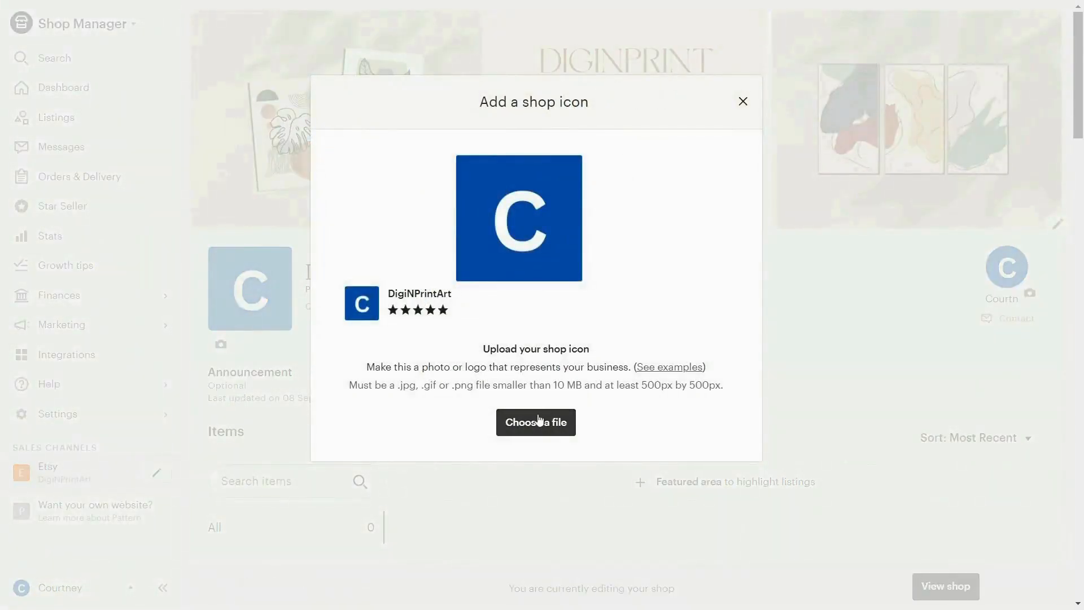
click(553, 427)
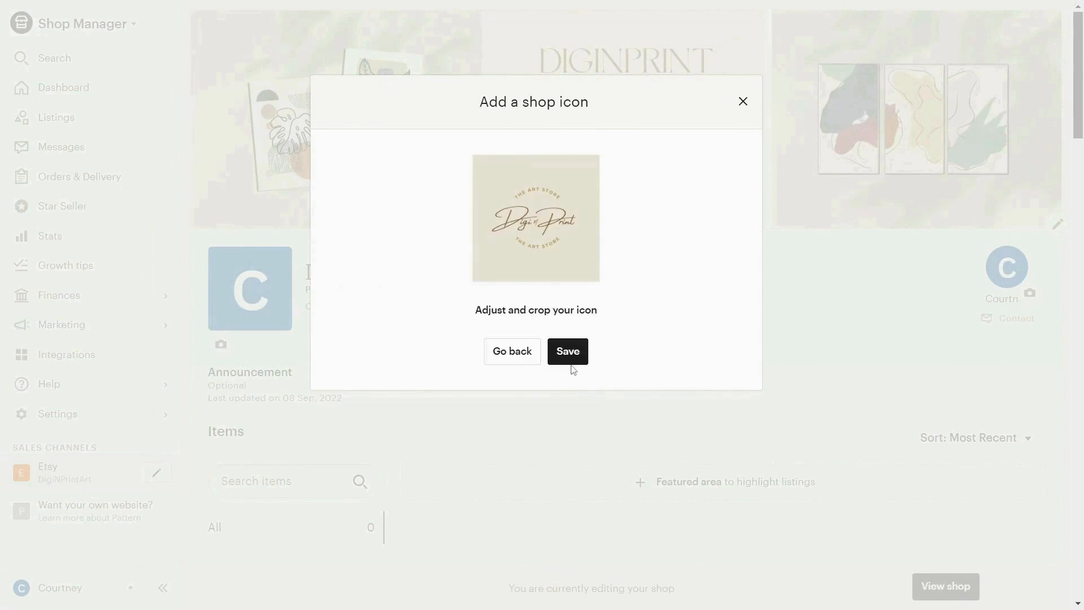
click(570, 355)
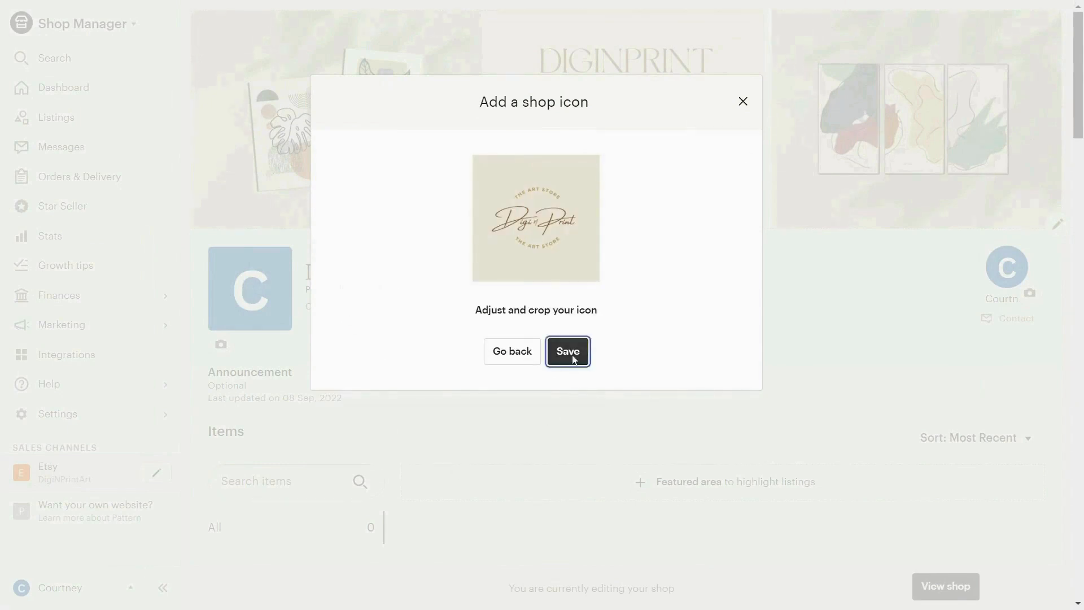
click(590, 420)
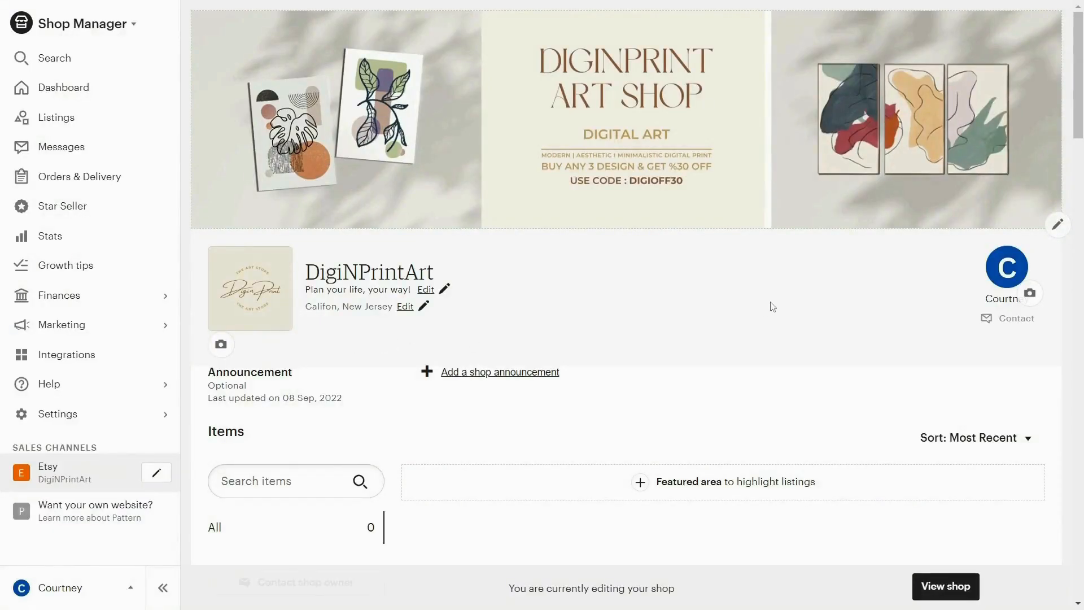
- View the public shop page to check the new banner and shop icon
click(946, 586)
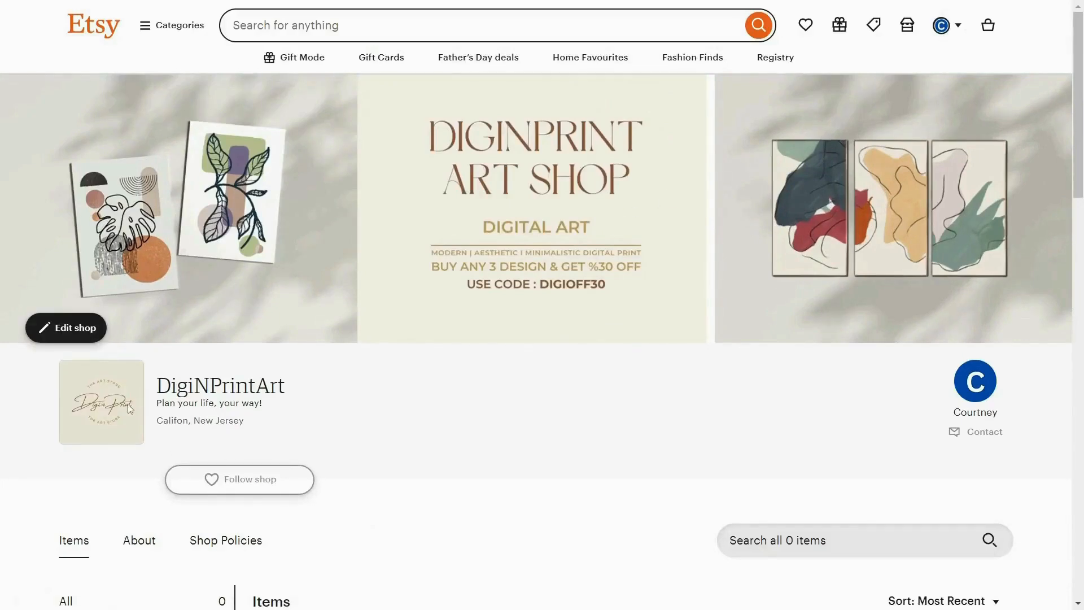
scroll(698, 356, down, 5)
scroll(698, 354, up, 5)
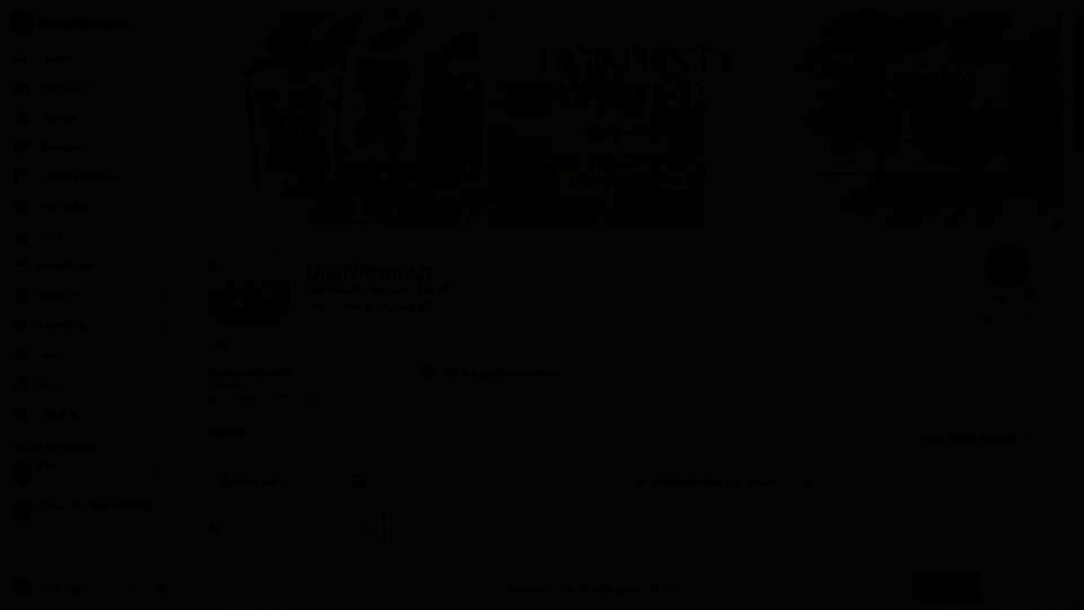
- Add and save the shop announcement "Black Friday Sale : Upto 60% off on selected items."
scroll(421, 220, down, 3)
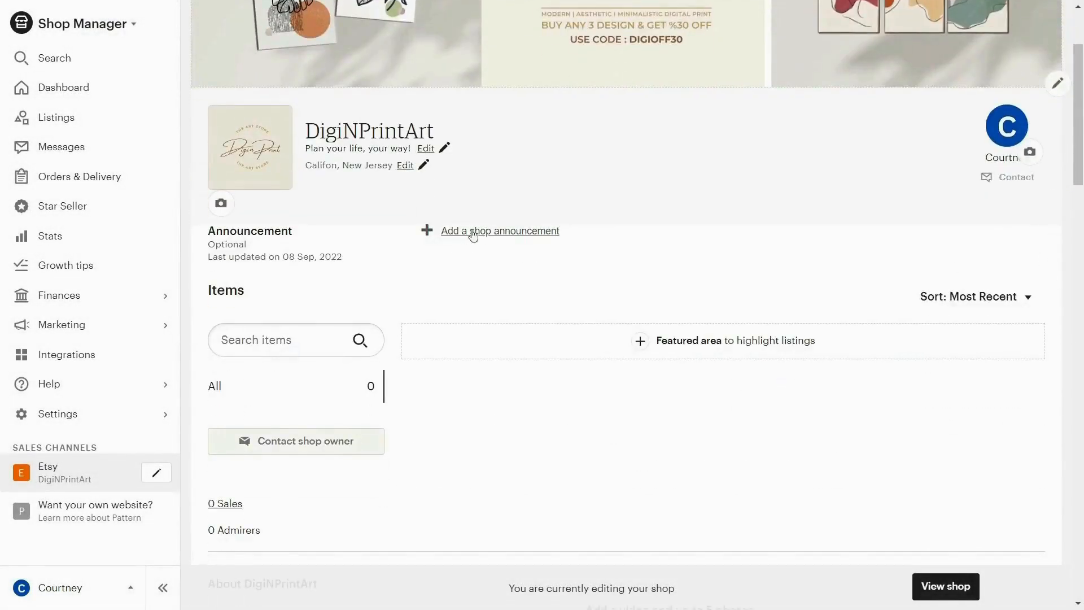
click(514, 232)
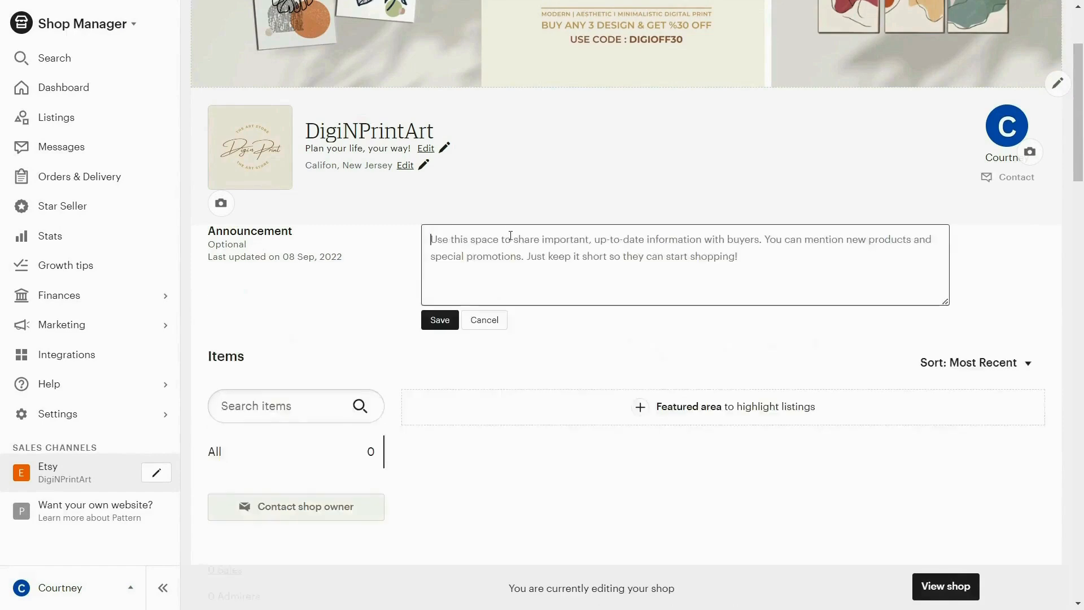
click(623, 269)
text(Black Frida)
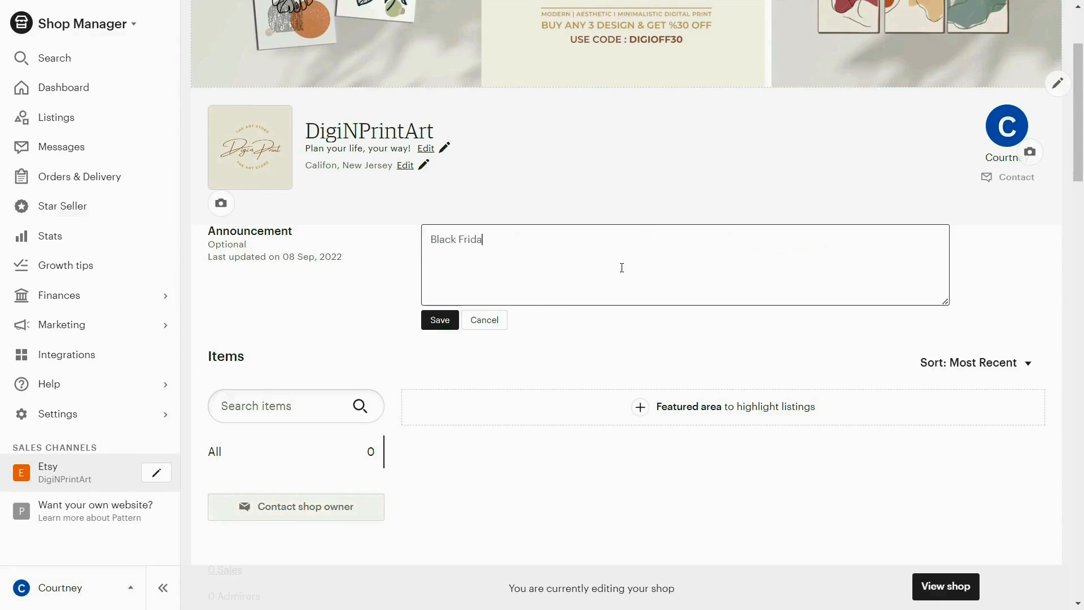
text(y Sale : Upto 60% off)
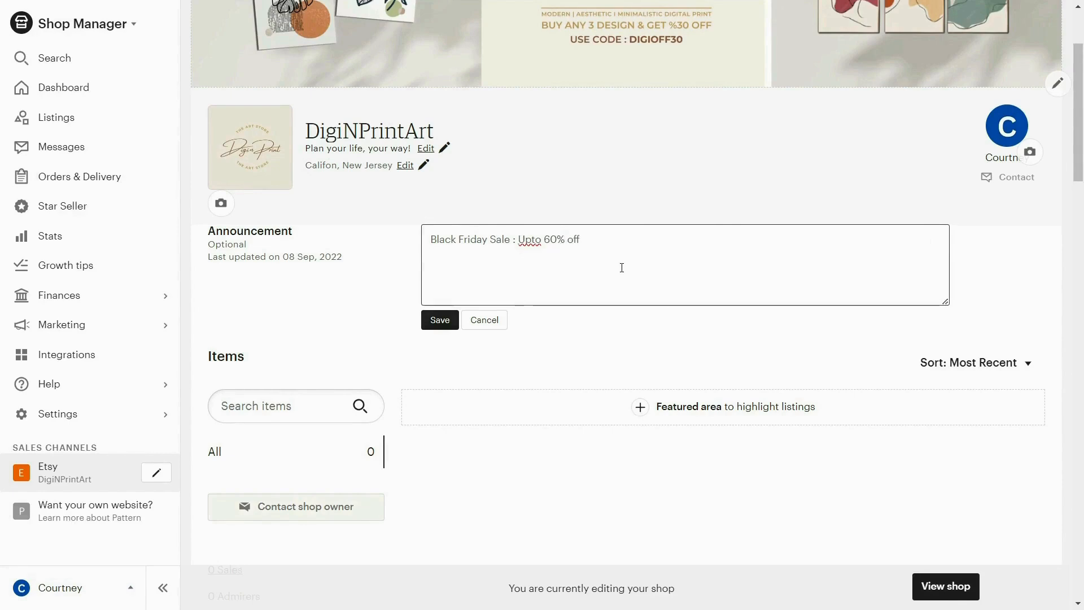
text( on selected items.)
click(438, 320)
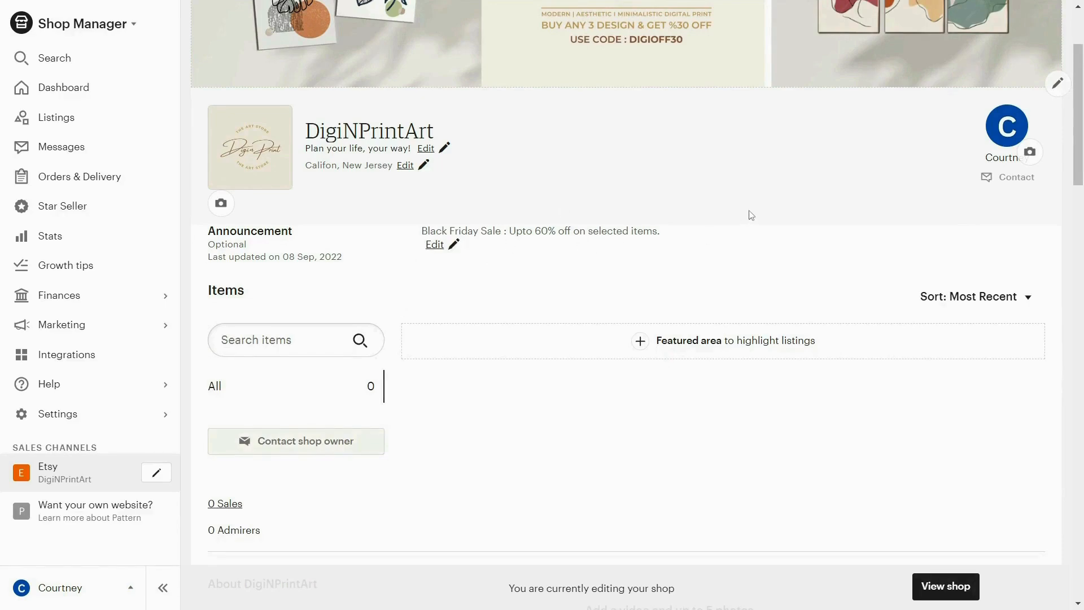
- Review the shop editor's featured, About, story and web links sections, and read the prepared shop story in the text document
scroll(751, 215, down, 4)
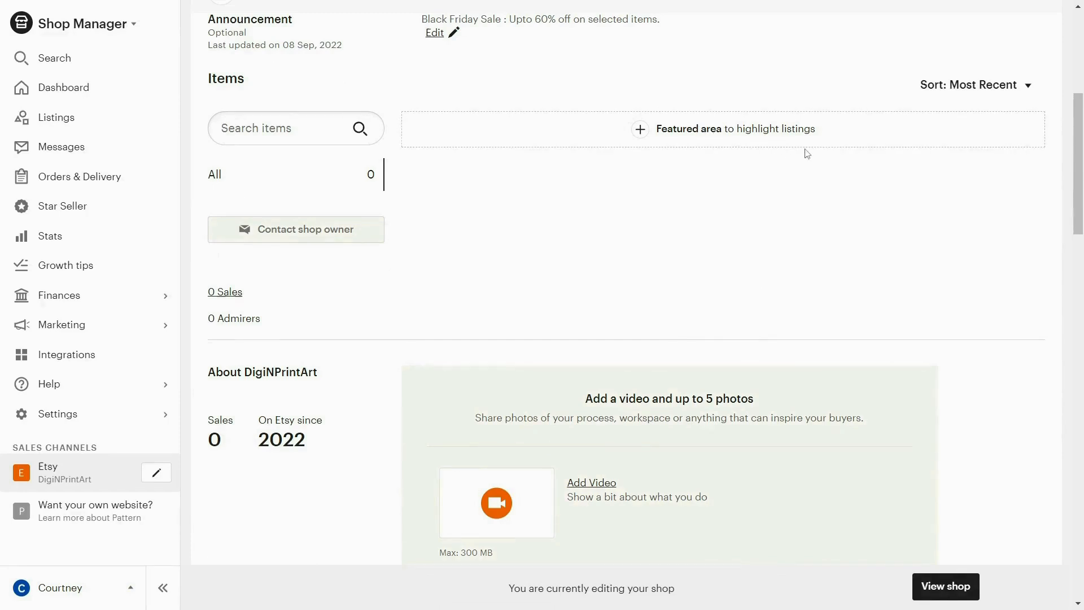
scroll(807, 154, down, 4)
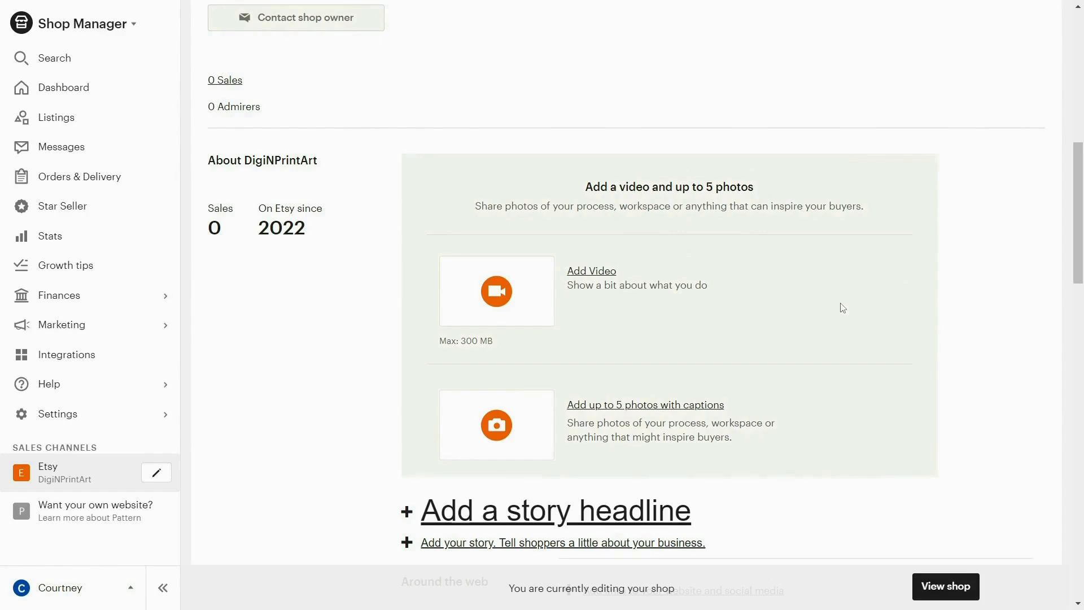
scroll(841, 305, down, 3)
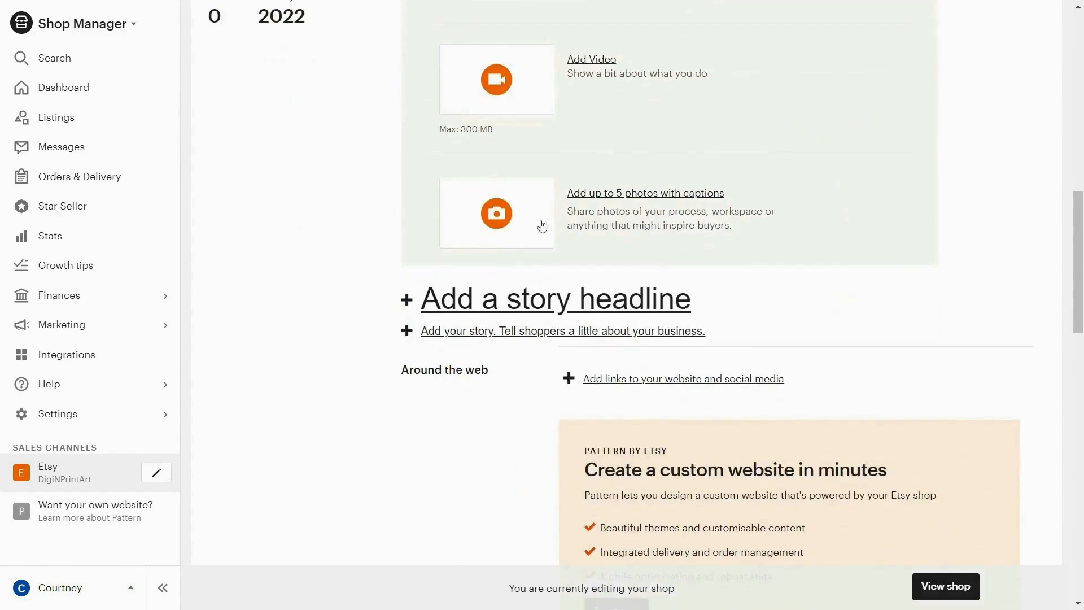
scroll(980, 205, down, 2)
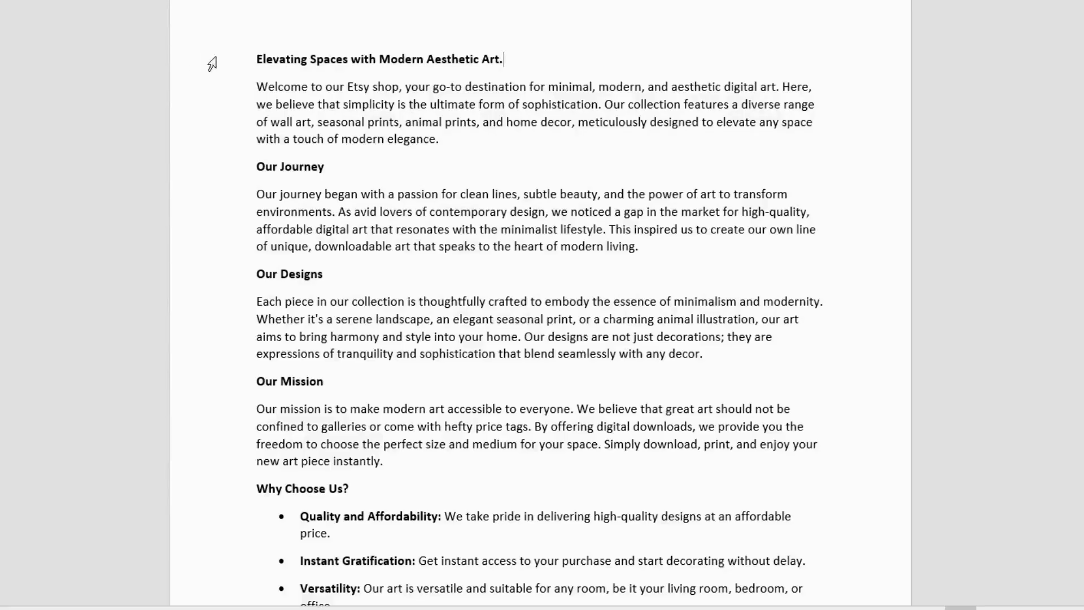
key(ctrl+a)
scroll(534, 307, down, 6)
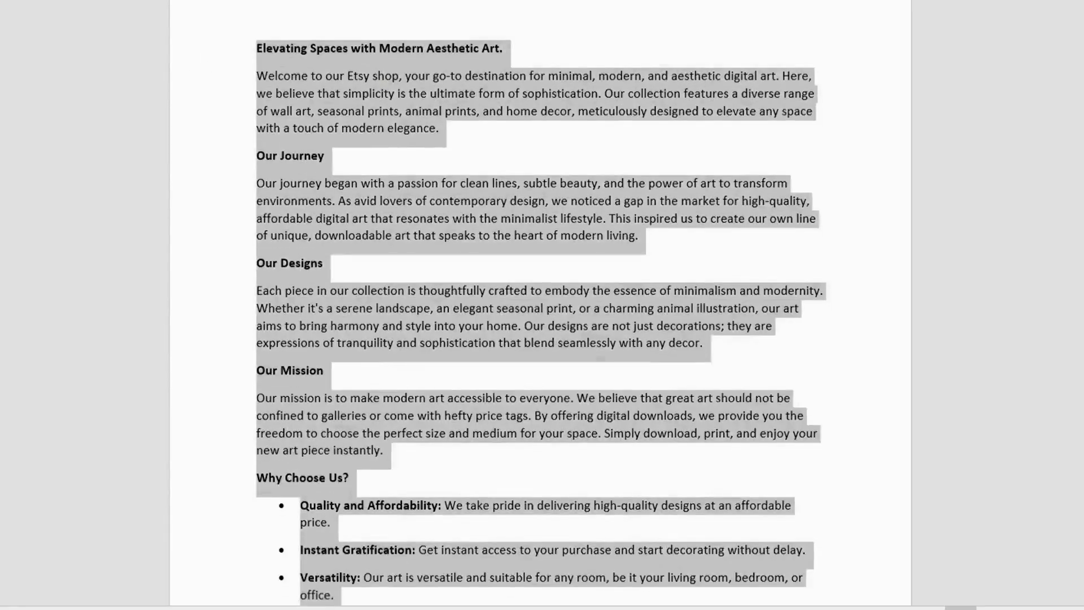
scroll(530, 276, up, 5)
click(537, 188)
scroll(534, 191, up, 2)
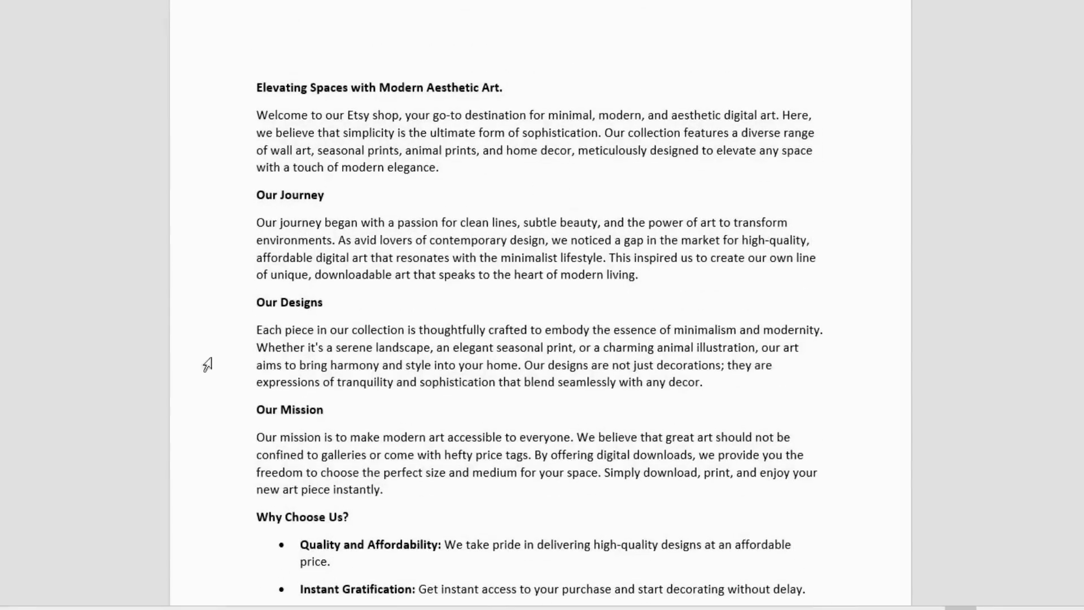
- Copy the whole prepared story from the text document into the shop's About story, headlined "Elevating Spaces with Modern Aesthetic Art."
drag(253, 84, 520, 79)
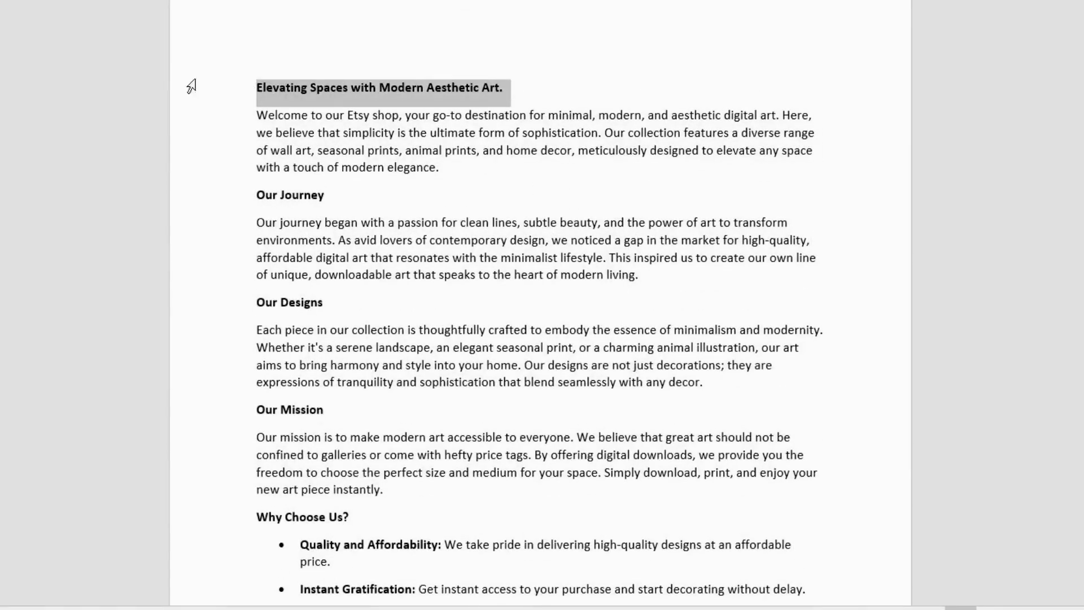
drag(257, 116, 451, 176)
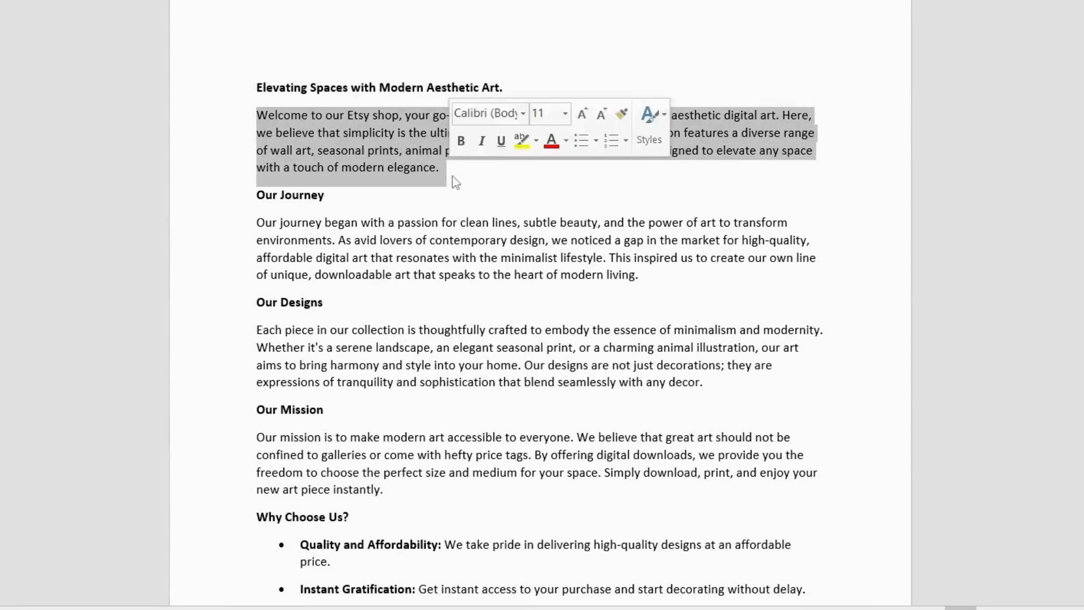
click(451, 176)
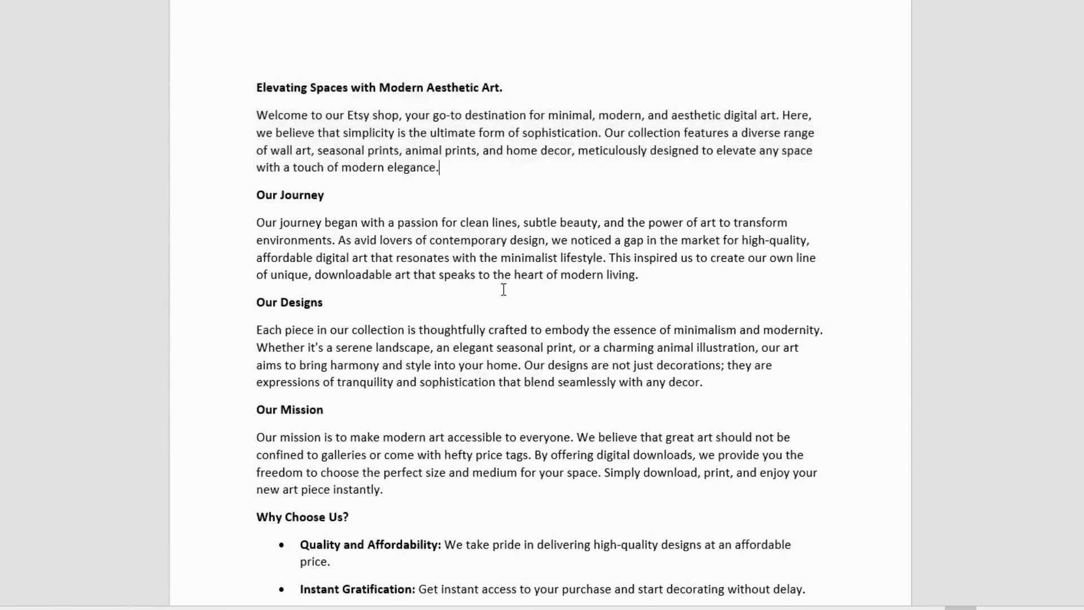
scroll(503, 290, down, 3)
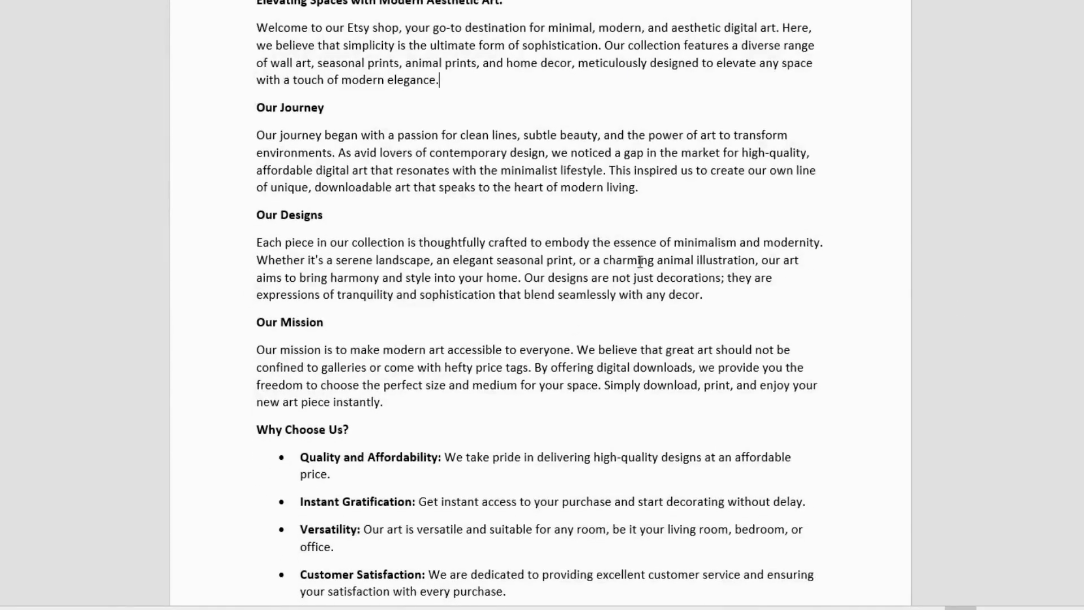
scroll(426, 293, down, 4)
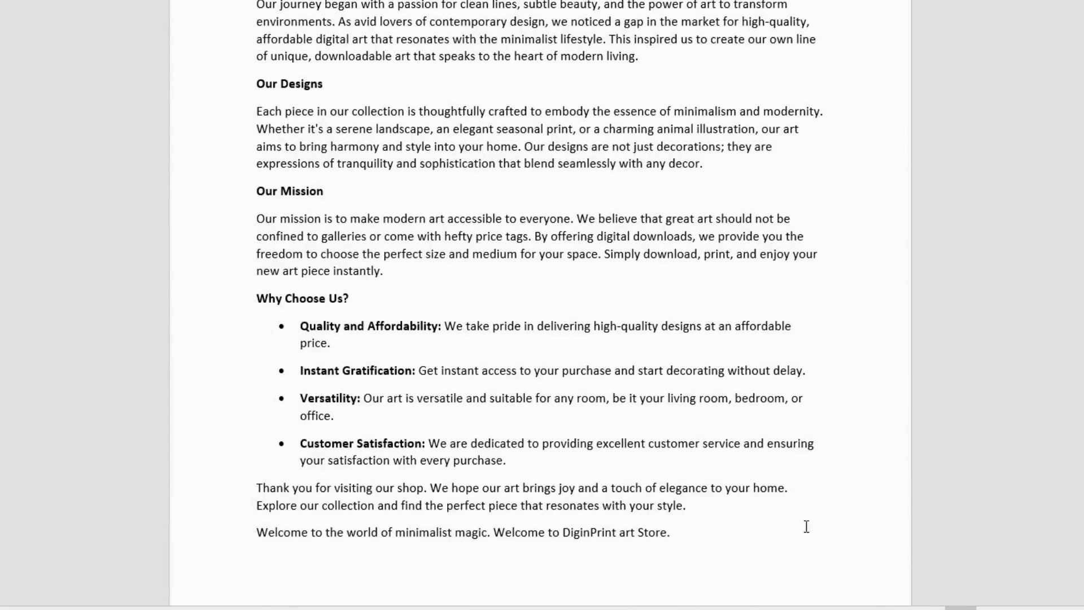
scroll(725, 502, up, 6)
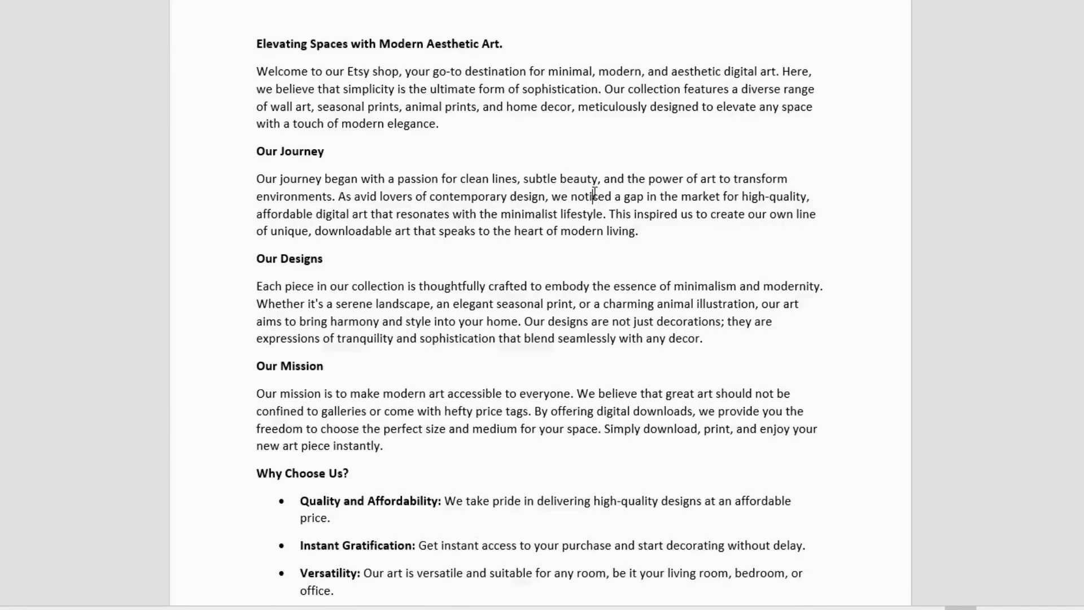
key(ctrl+a)
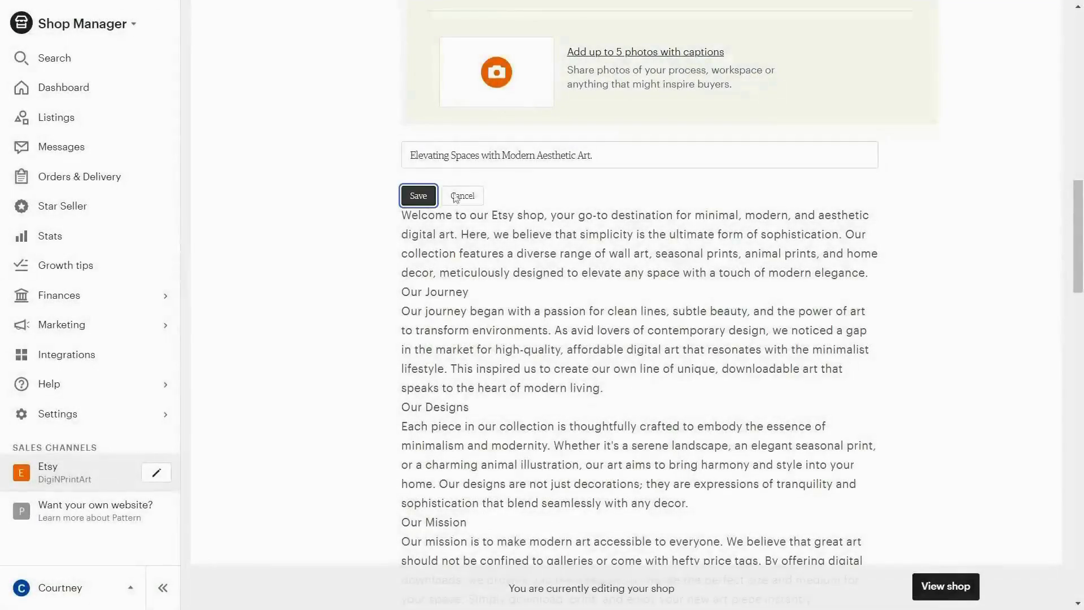
click(418, 194)
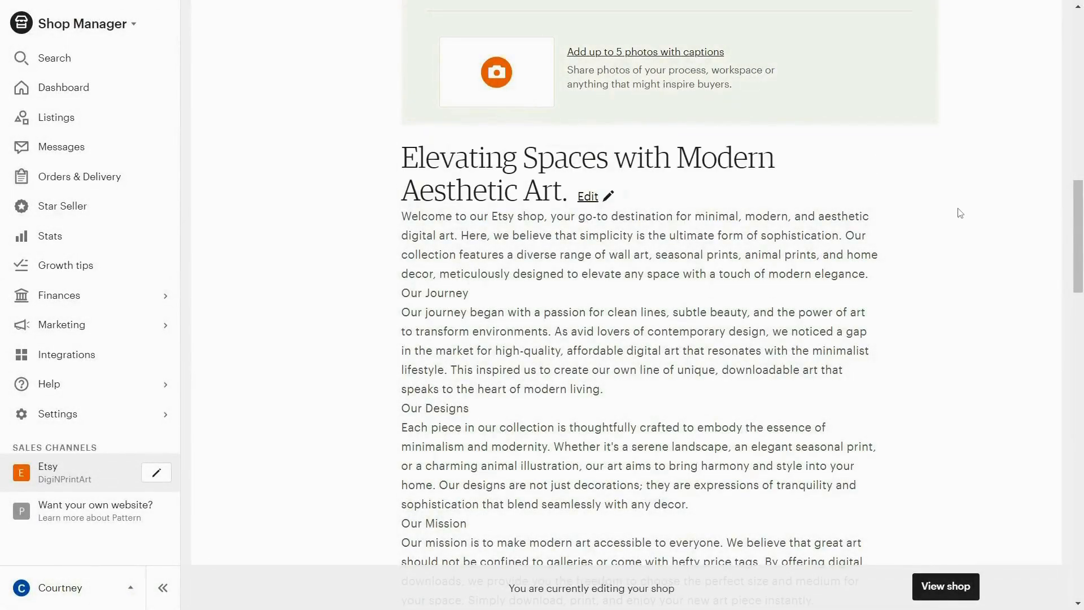
- Open the form for adding a link under Around the web and view the website and social media options it offers
scroll(670, 273, down, 3)
scroll(671, 273, down, 12)
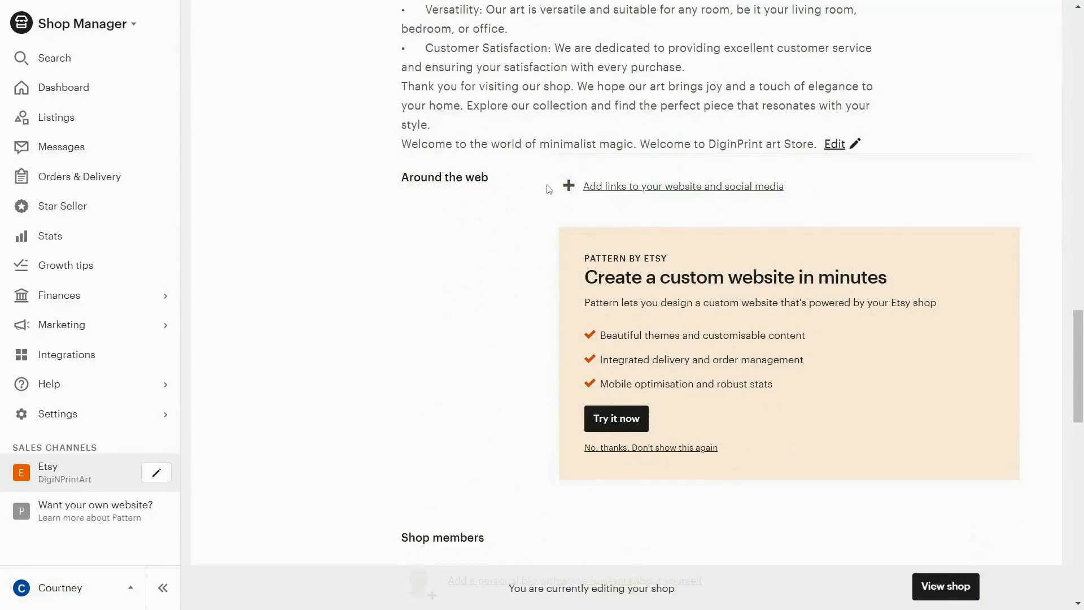
click(590, 187)
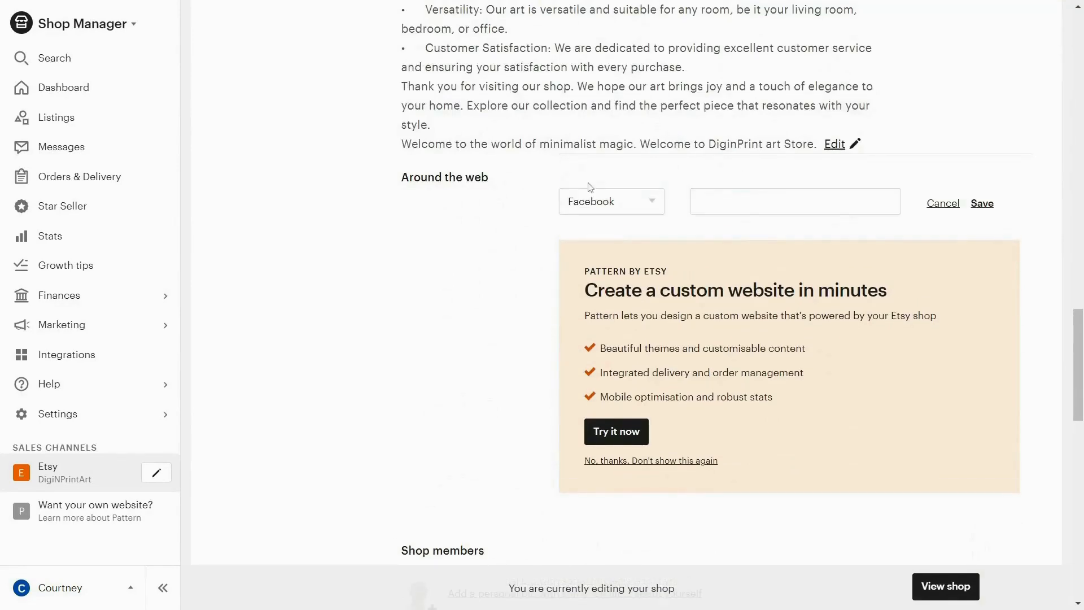
click(661, 208)
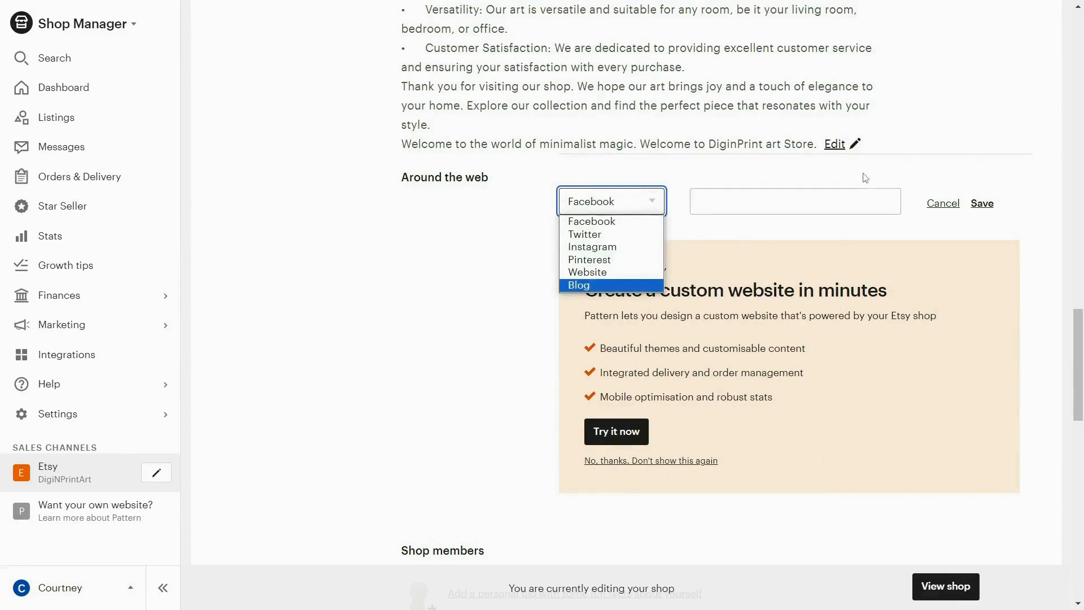
click(758, 220)
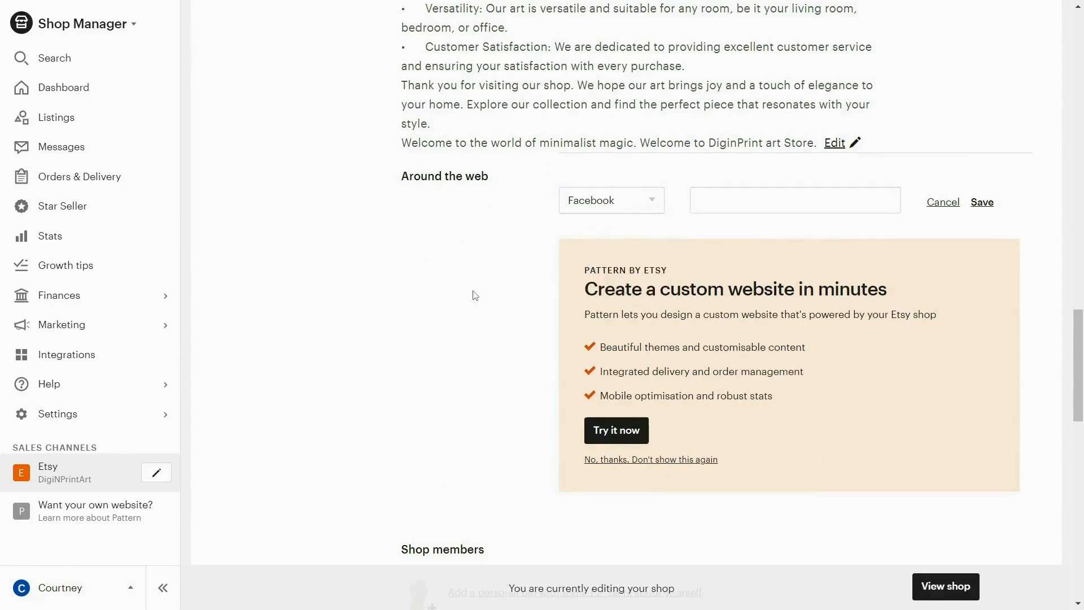
- Review the shop editor's shop members, shop policies, returns, cancellations, privacy policy, frequently asked questions and seller details sections
scroll(474, 295, down, 5)
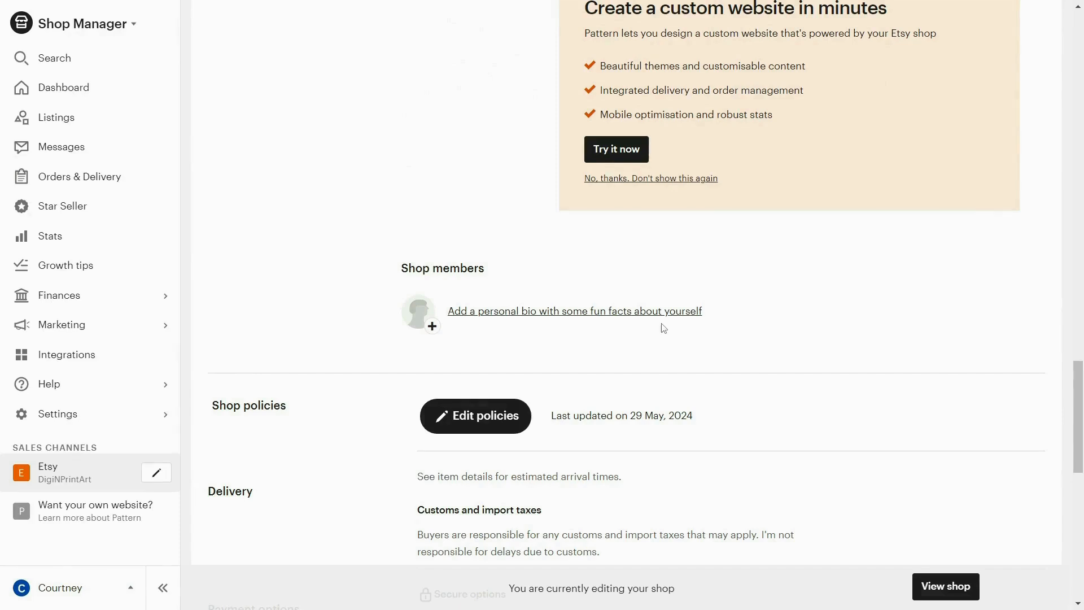
scroll(661, 327, down, 1)
scroll(706, 294, down, 2)
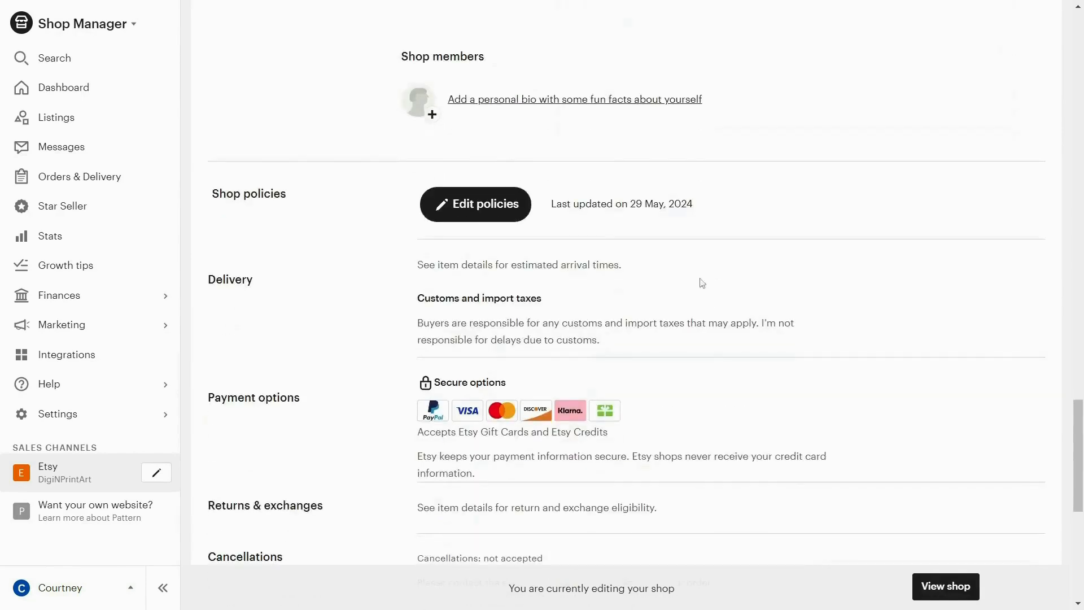
scroll(495, 324, down, 5)
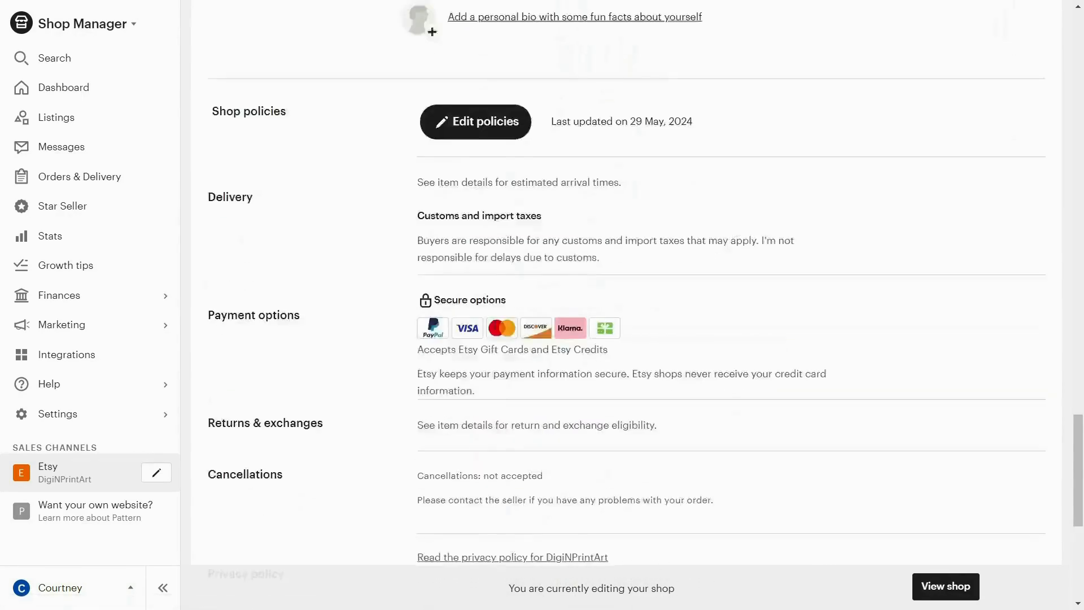
scroll(494, 327, up, 1)
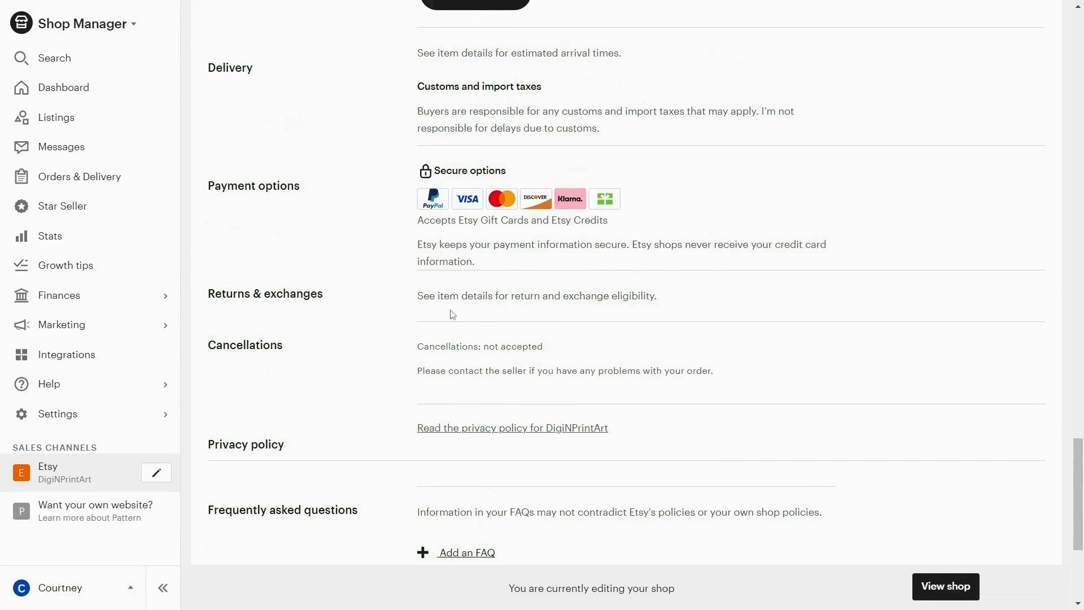
drag(426, 296, 667, 284)
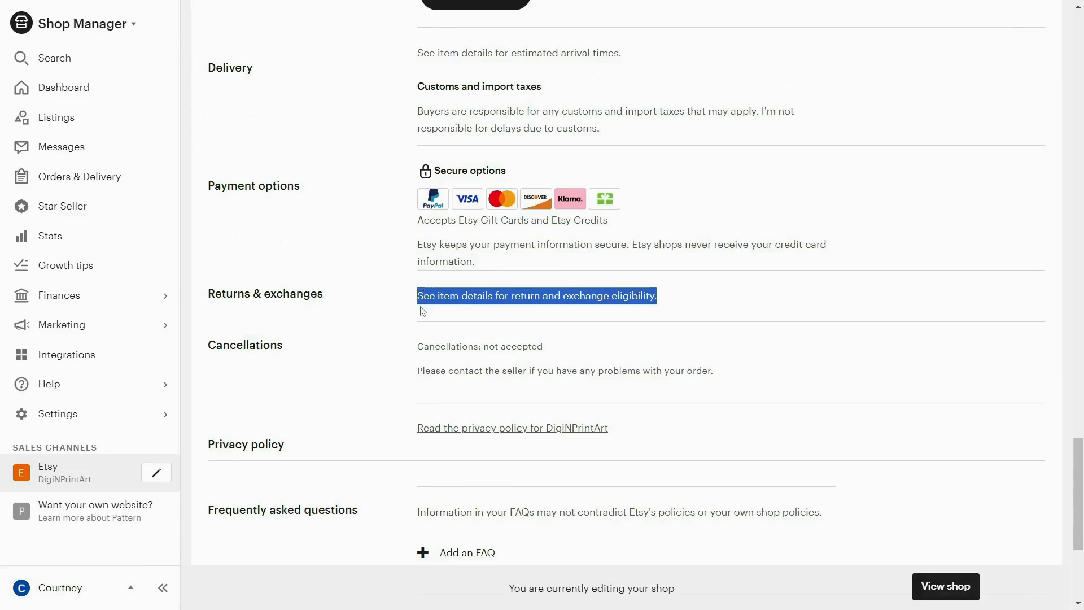
scroll(423, 311, down, 1)
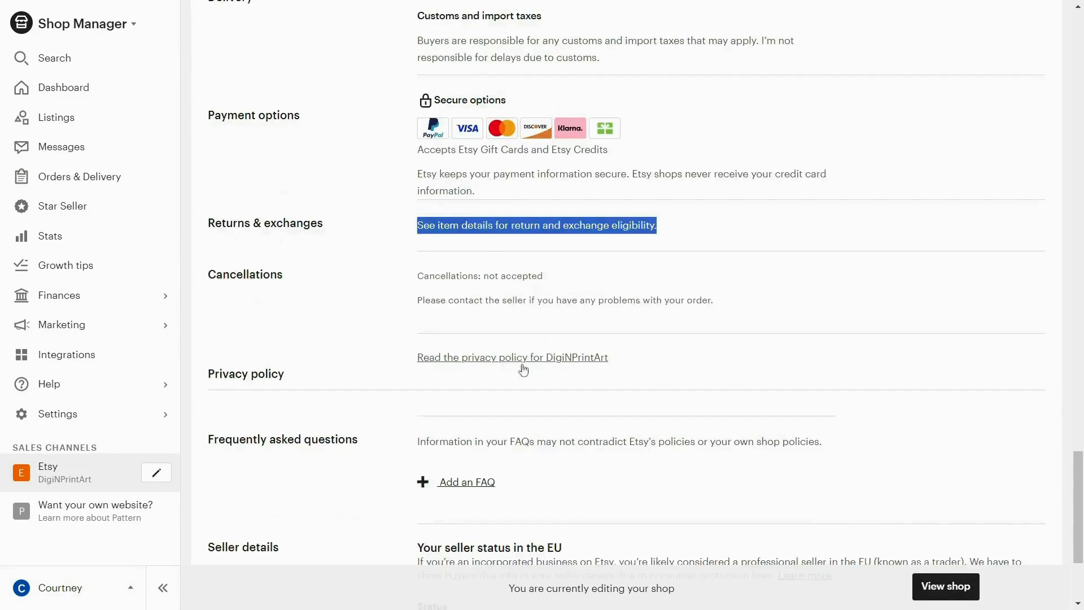
scroll(595, 497, down, 1)
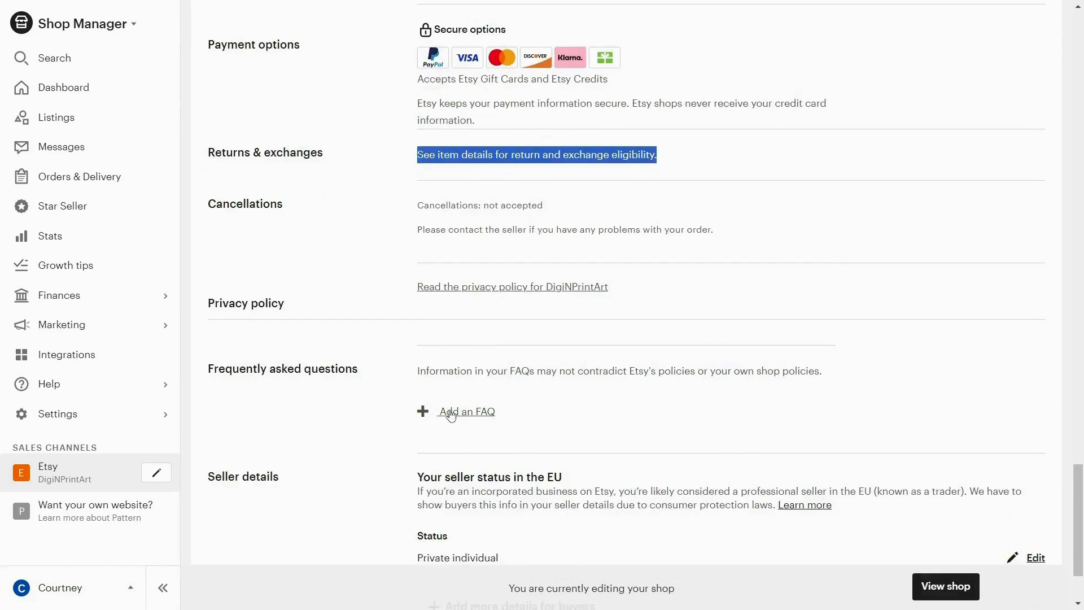
scroll(414, 415, down, 2)
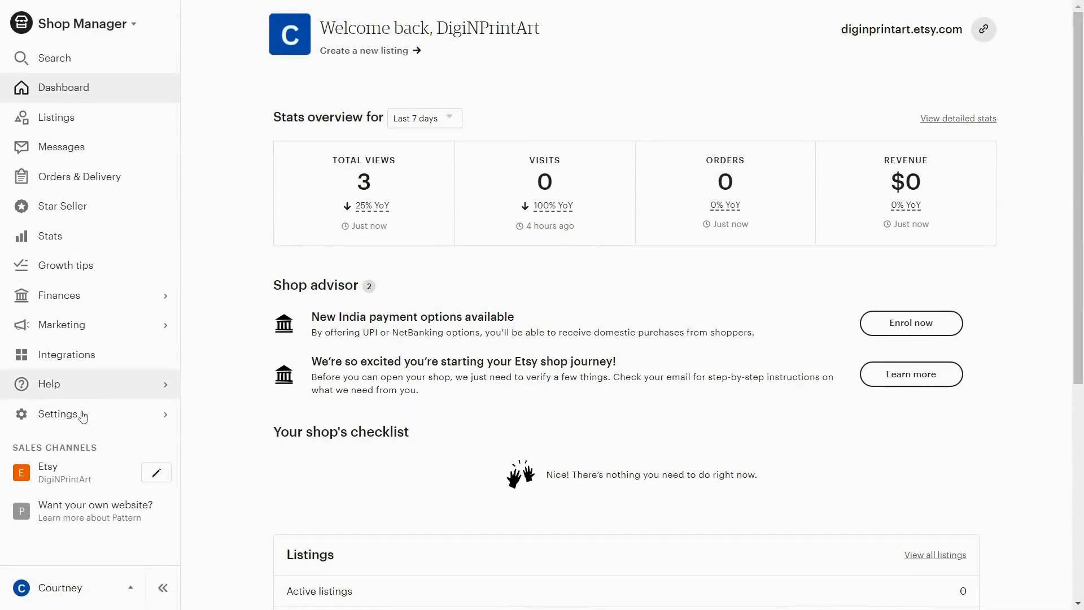
- In the shop's policy settings, create and apply a custom policy that accepts neither returns nor exchanges
click(116, 416)
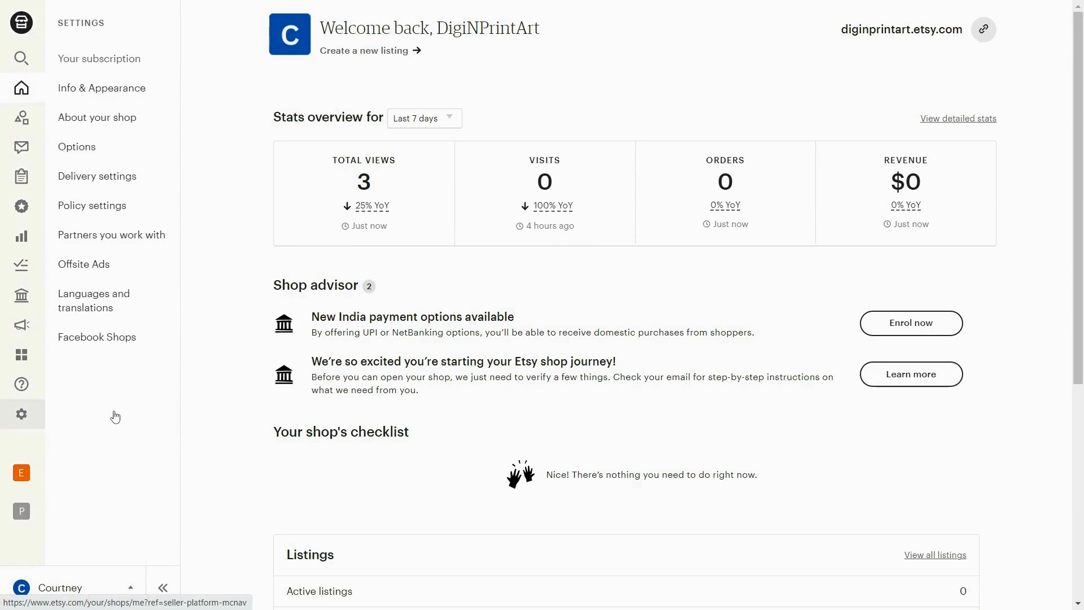
click(112, 215)
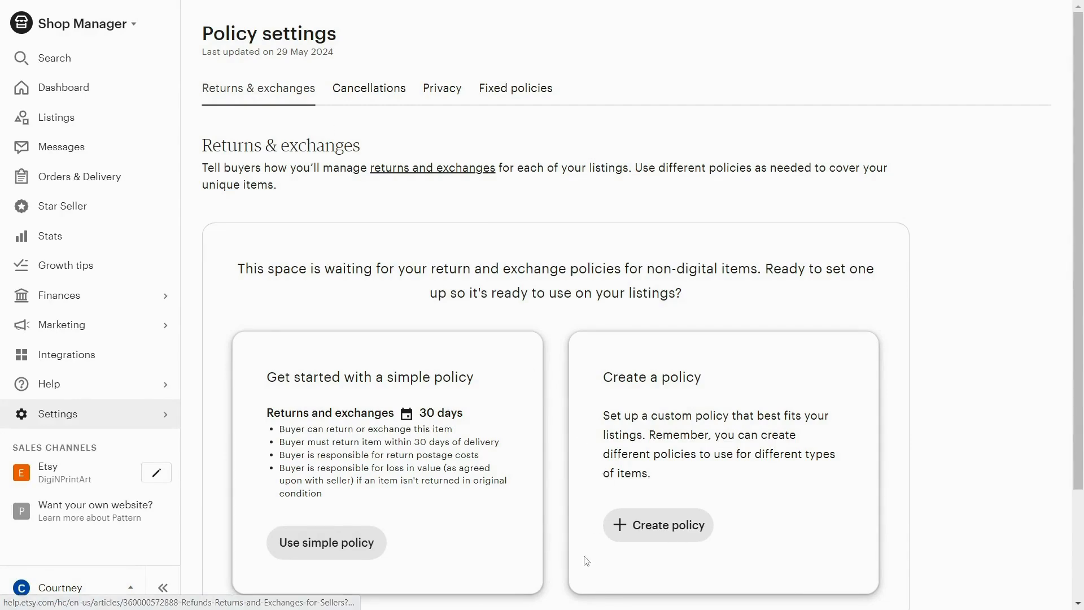
click(654, 526)
scroll(726, 483, down, 4)
scroll(726, 482, up, 4)
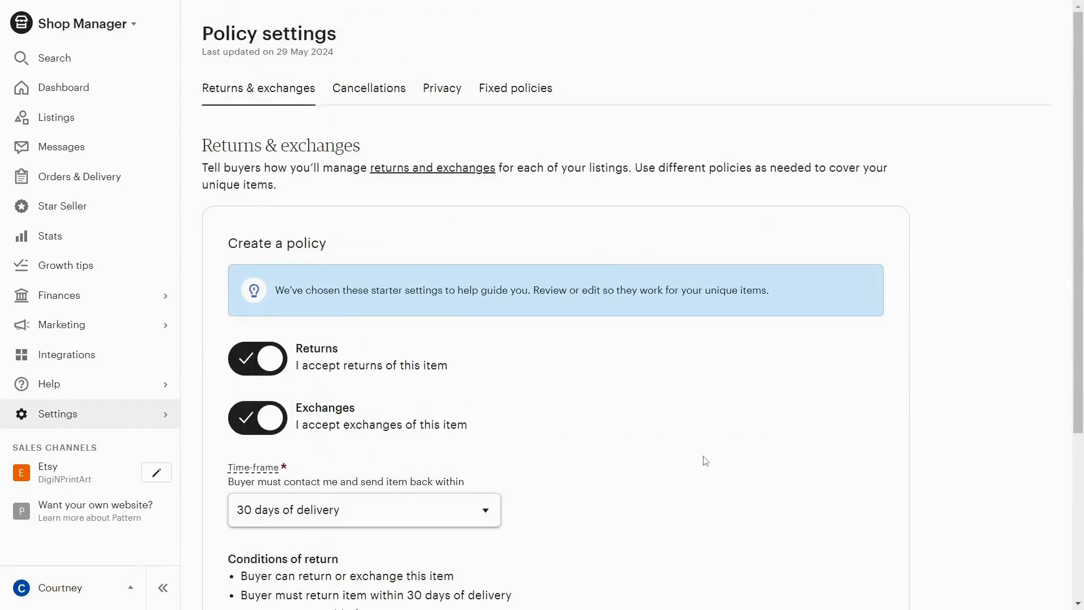
scroll(704, 460, down, 1)
click(248, 288)
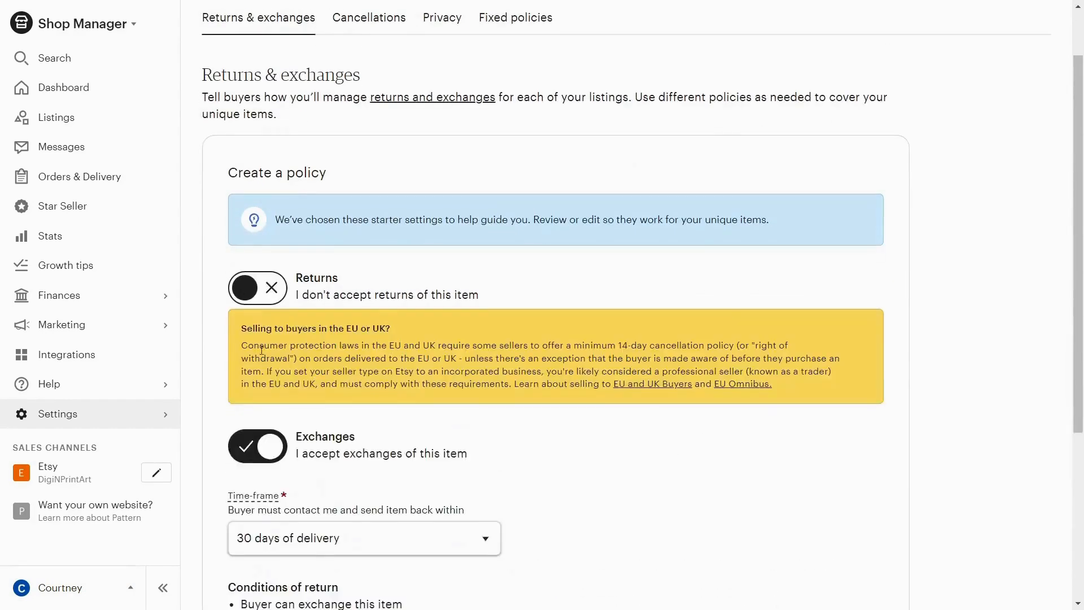
click(247, 446)
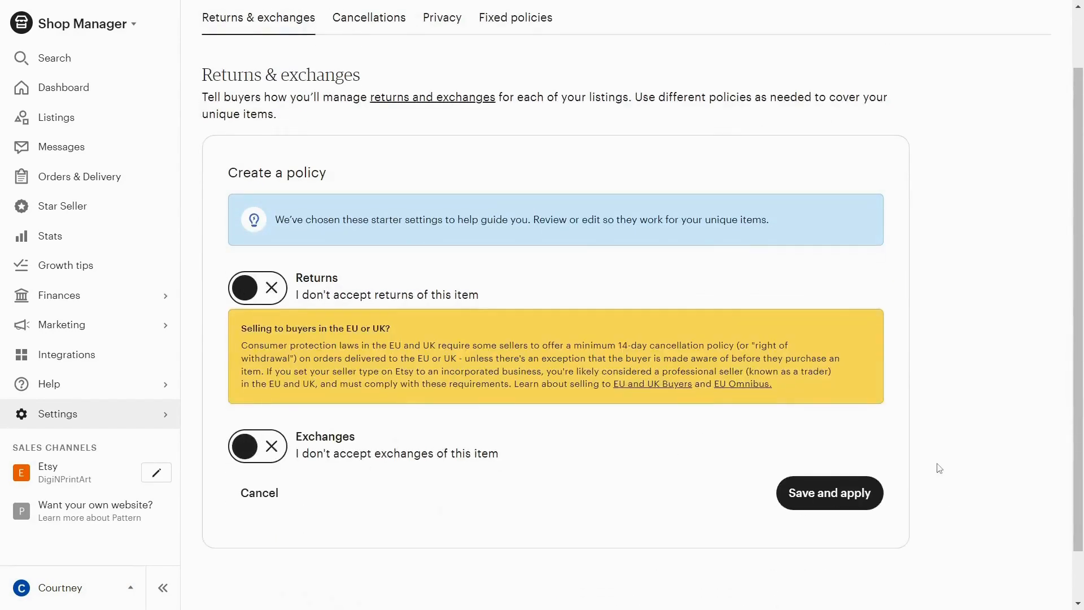
click(822, 496)
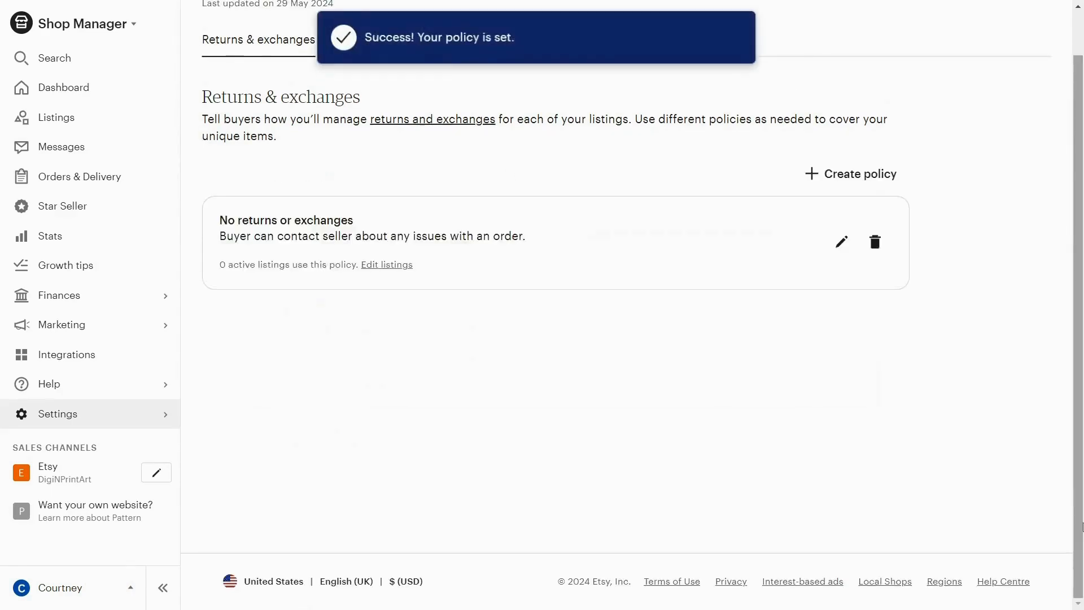
- Open the shop-wide cancellation policy for editing to check whether order cancellations are accepted
scroll(508, 188, up, 1)
click(391, 96)
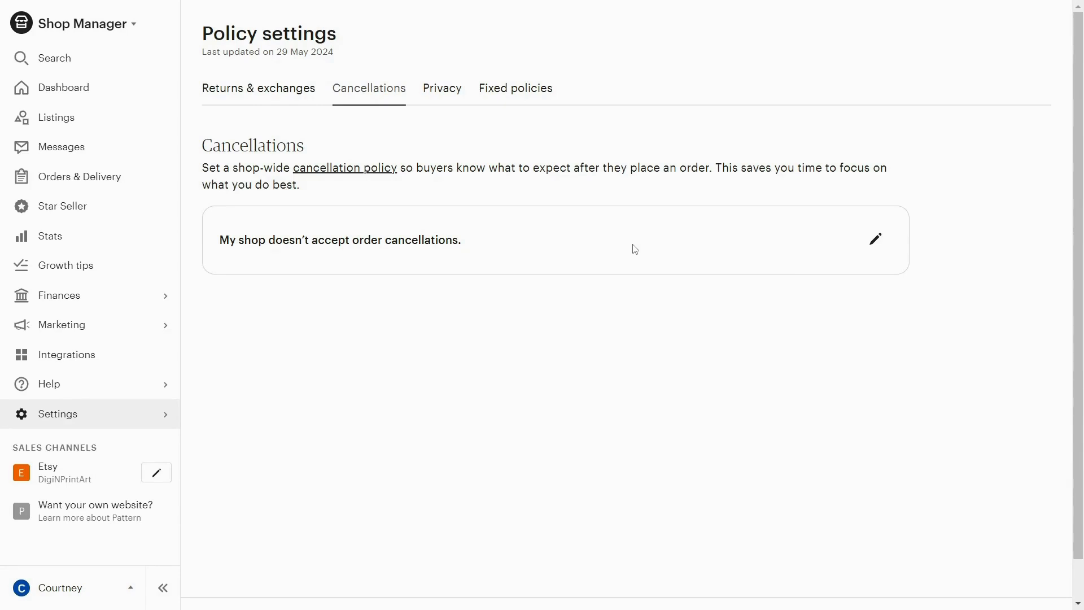
click(864, 241)
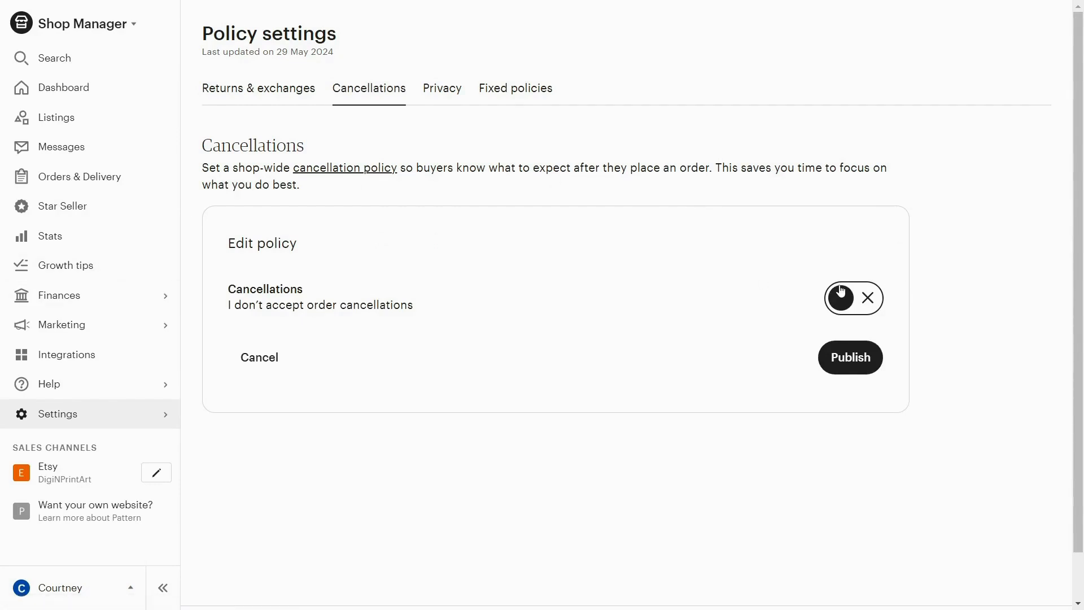
- Add the prepared "Privacy Policy for DigiNPrint Store" text from the document as the shop's privacy policy
click(452, 86)
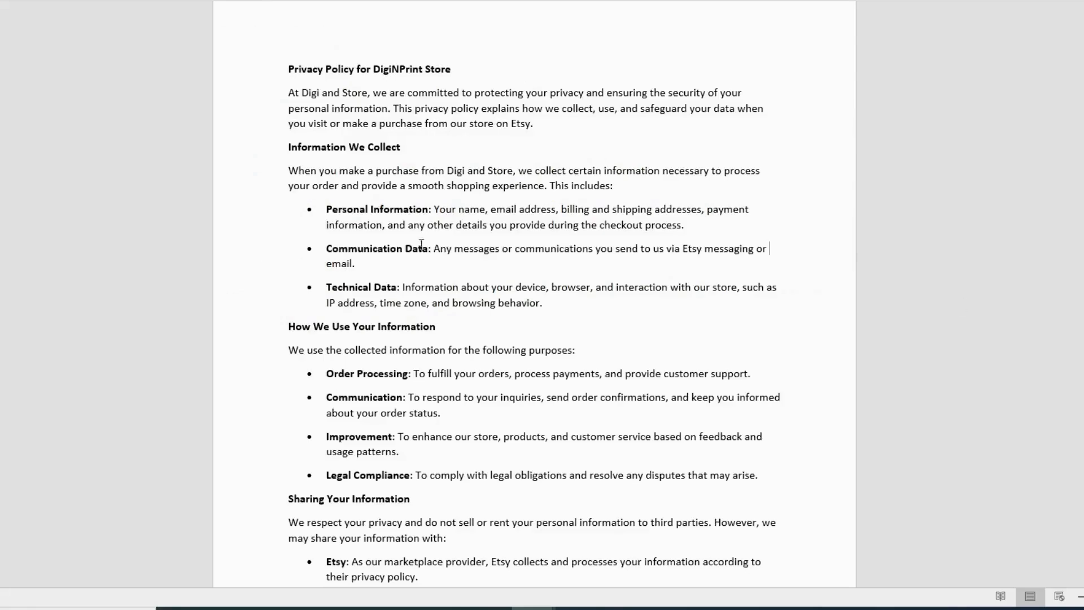
drag(287, 71, 751, 584)
scroll(499, 260, down, 4)
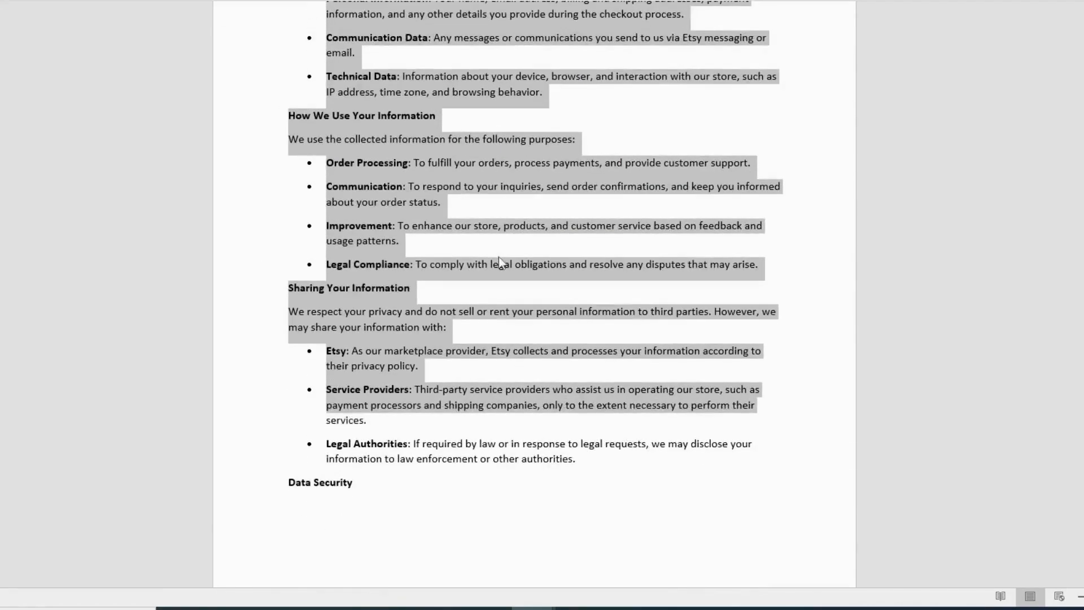
click(580, 305)
scroll(581, 305, down, 12)
scroll(583, 299, up, 14)
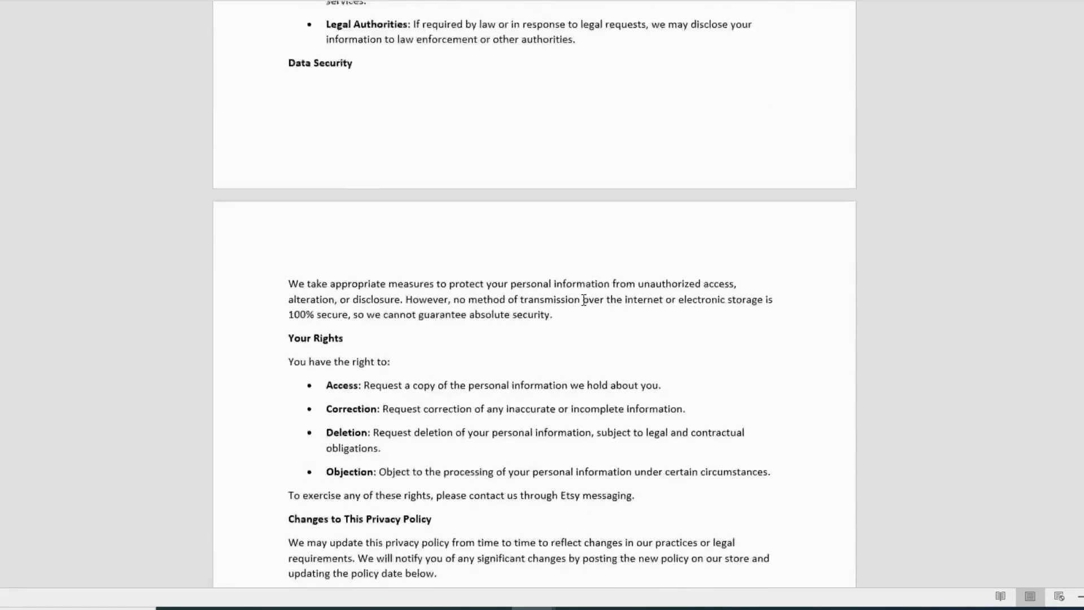
click(812, 237)
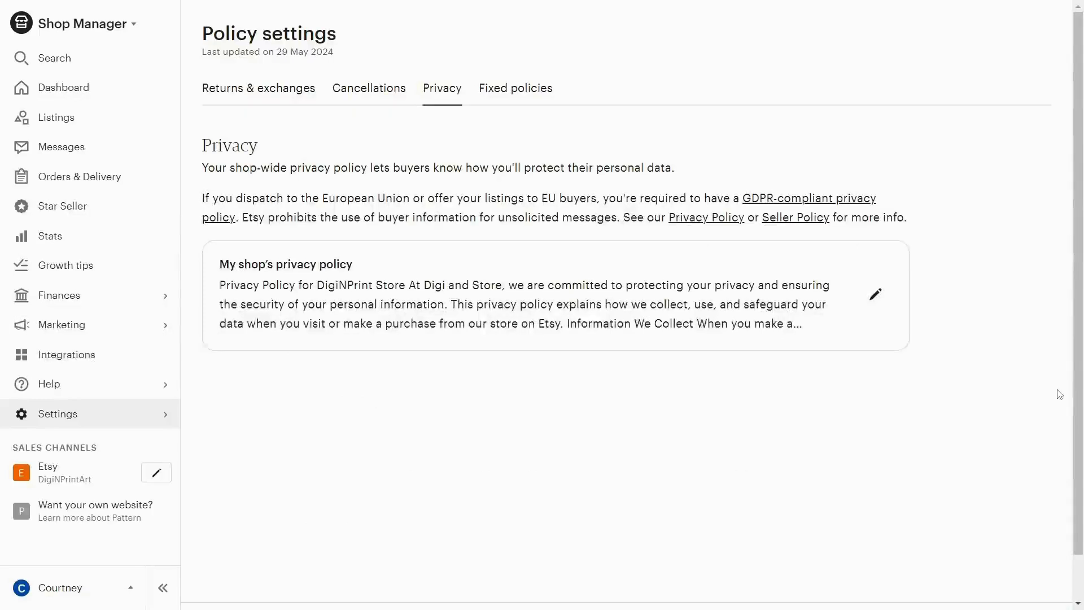
- View the shop's fixed delivery policies and read the prepared "Cancellation Policy for DigiNPrint Store" document
click(518, 96)
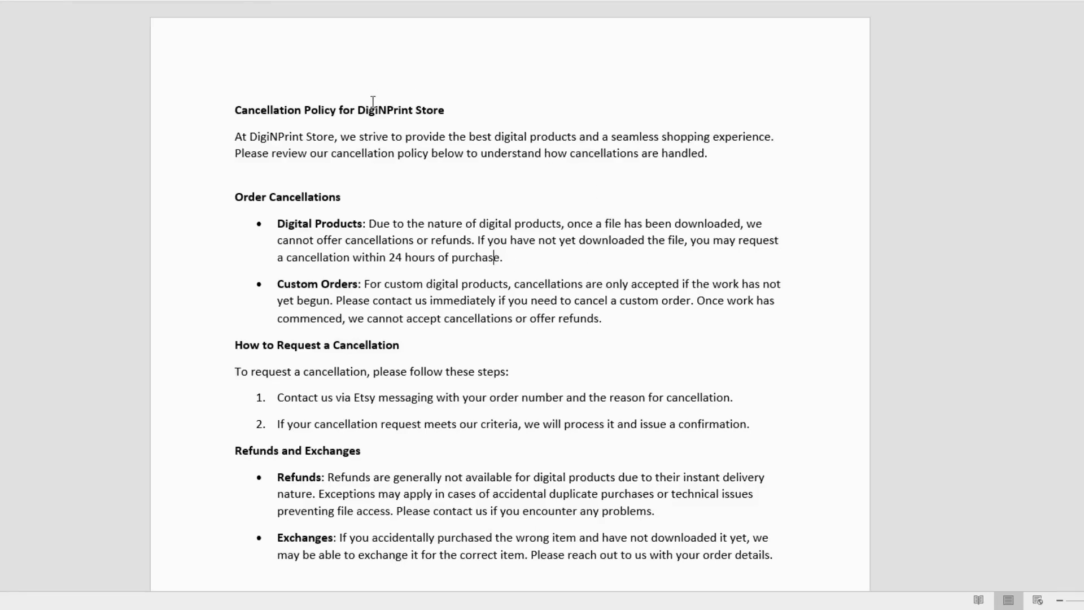
drag(373, 101, 750, 424)
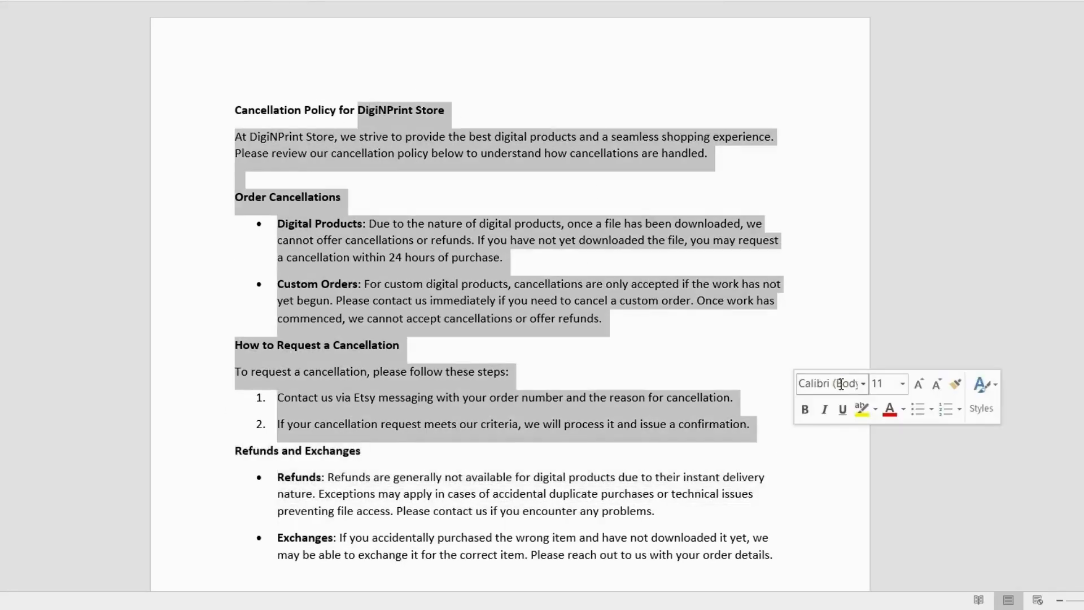
click(782, 348)
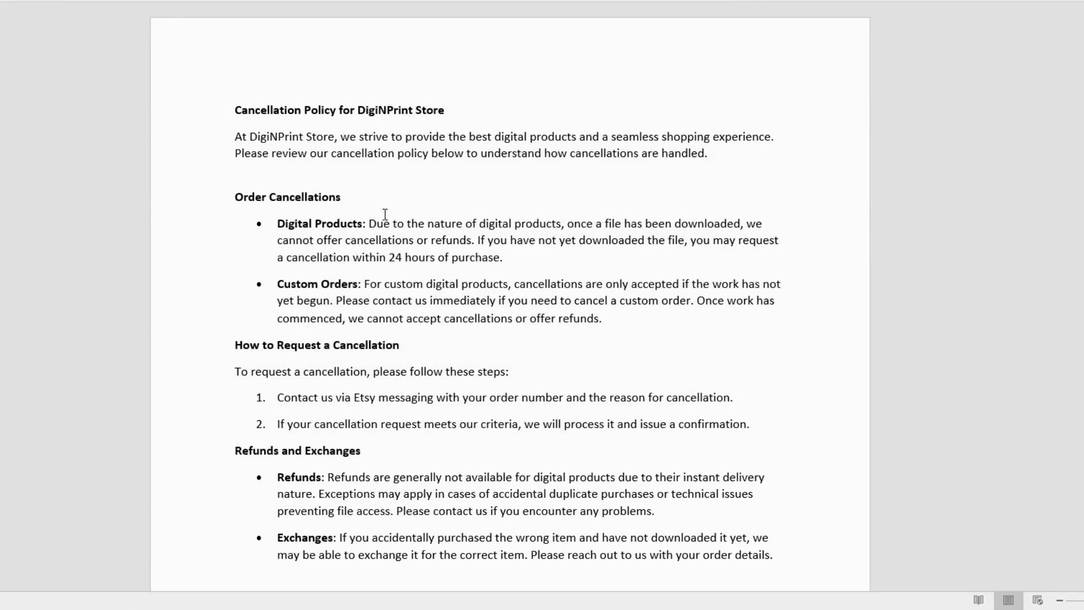
- Examine the prepared cancellation policy's rules for digital products, how to request a cancellation, and refunds and exchanges
drag(369, 223, 504, 262)
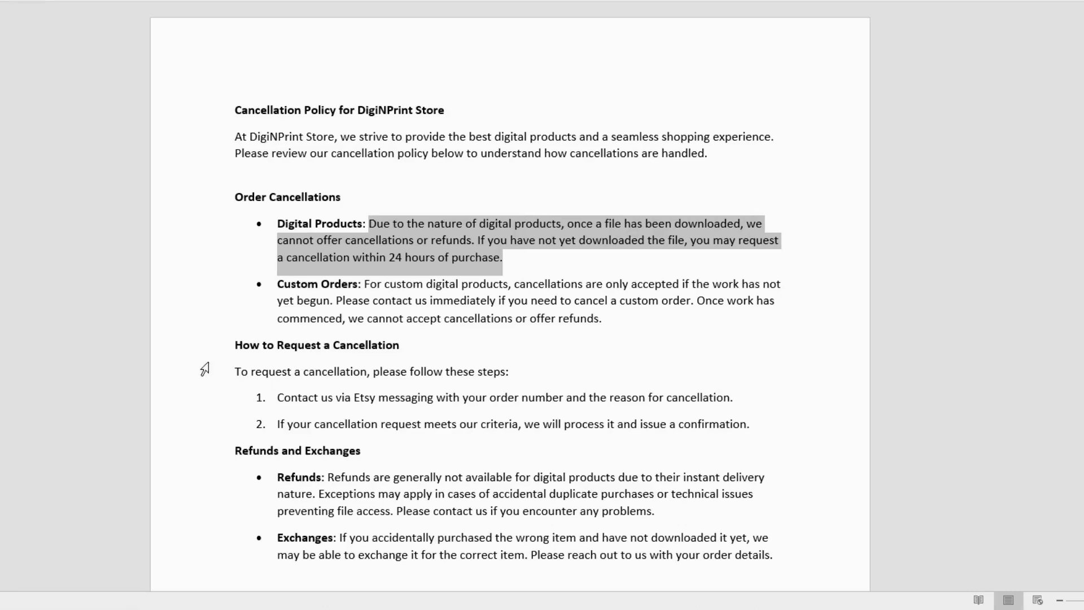
drag(237, 344, 769, 431)
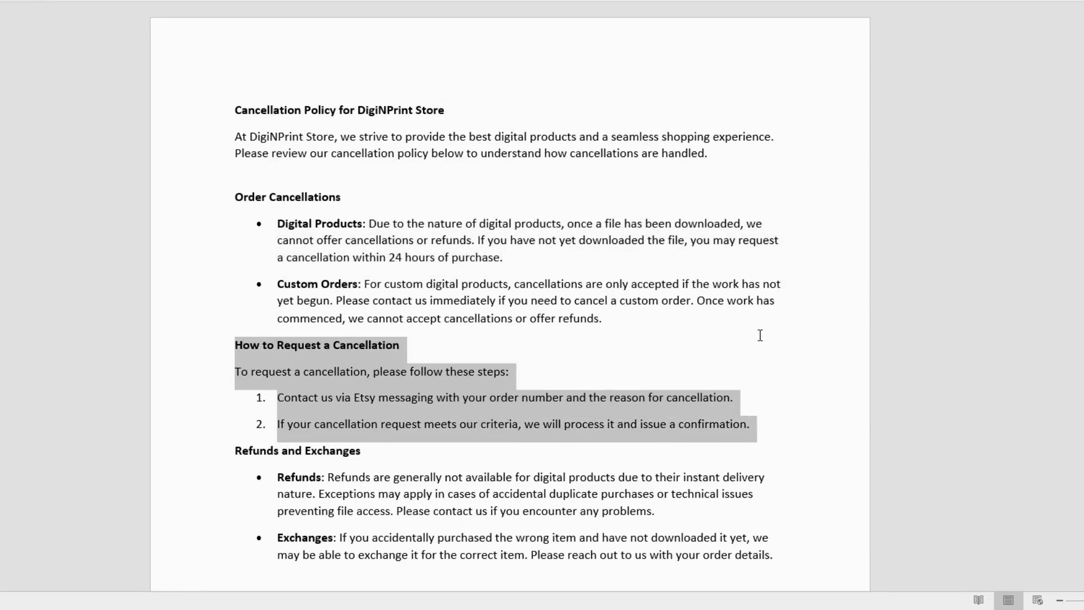
scroll(759, 335, down, 2)
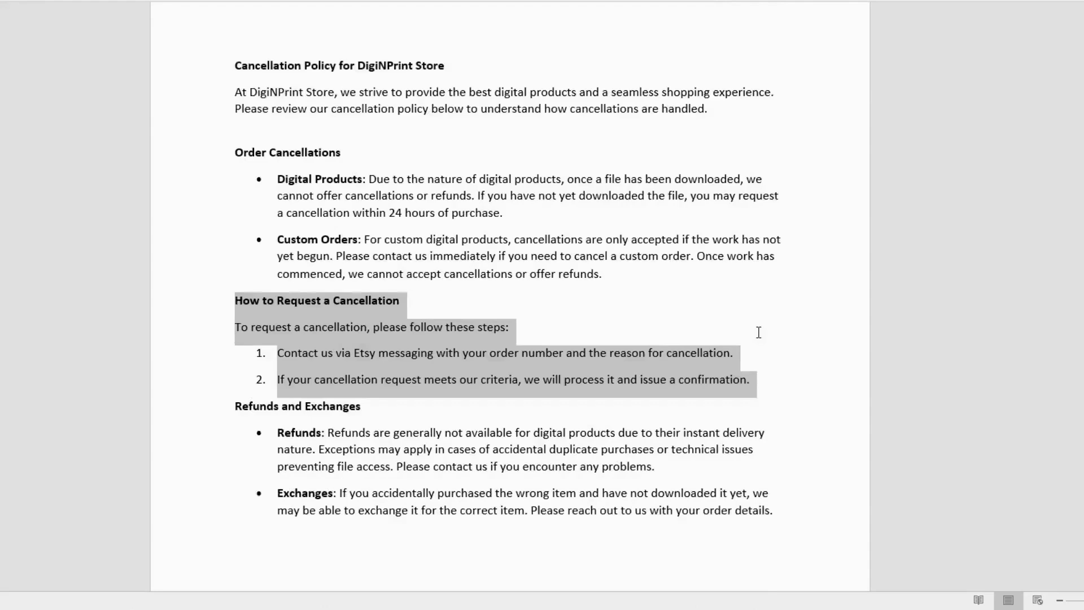
scroll(756, 331, down, 7)
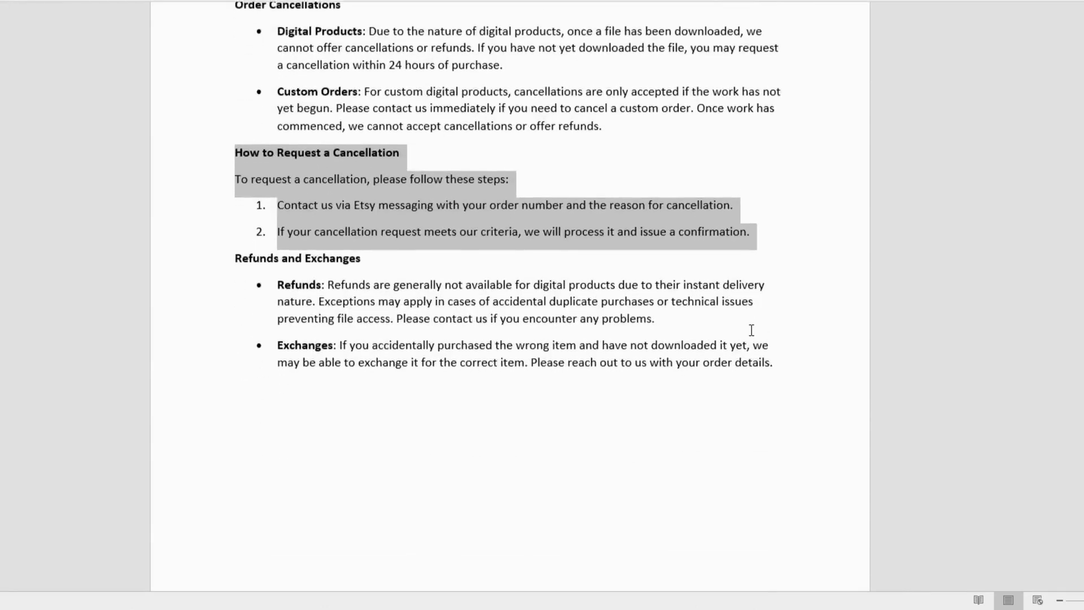
scroll(751, 330, down, 1)
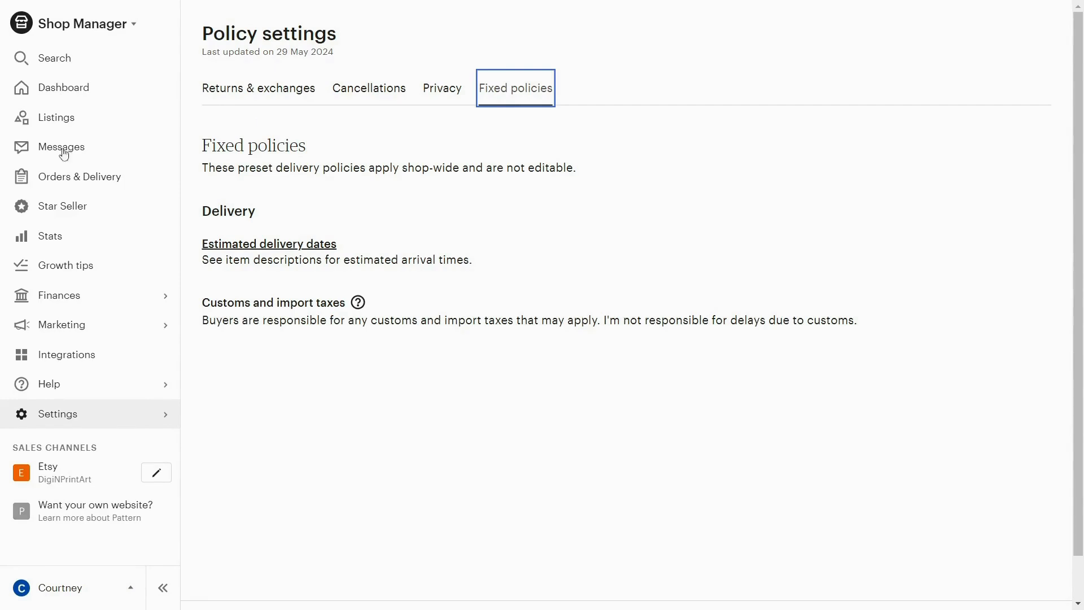
- In the shop's delivery settings, save an order processing schedule that includes Saturday and Sunday alongside Monday–Friday
click(138, 412)
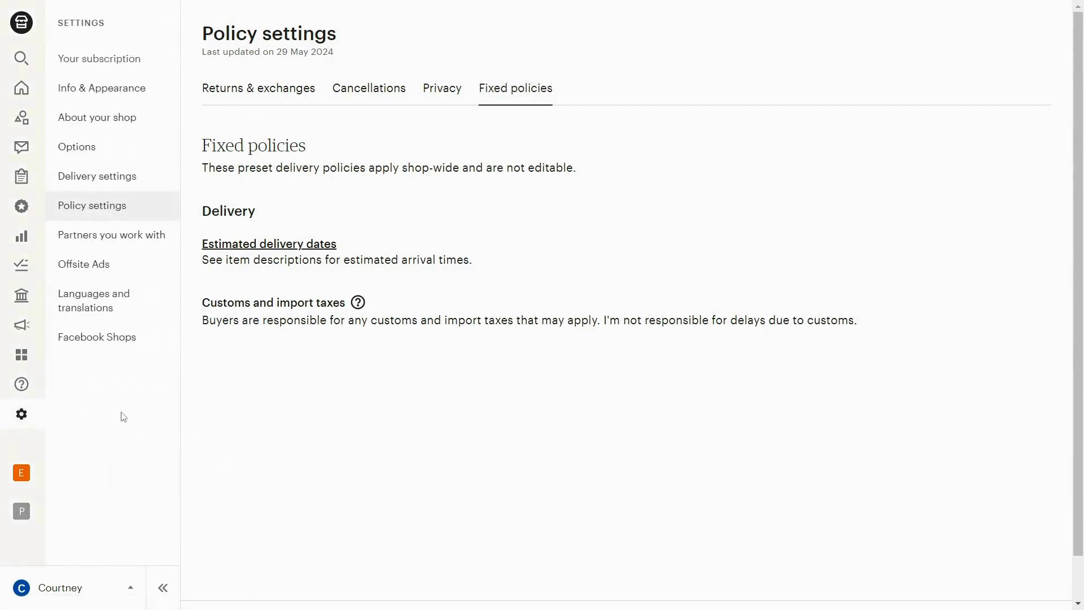
click(105, 182)
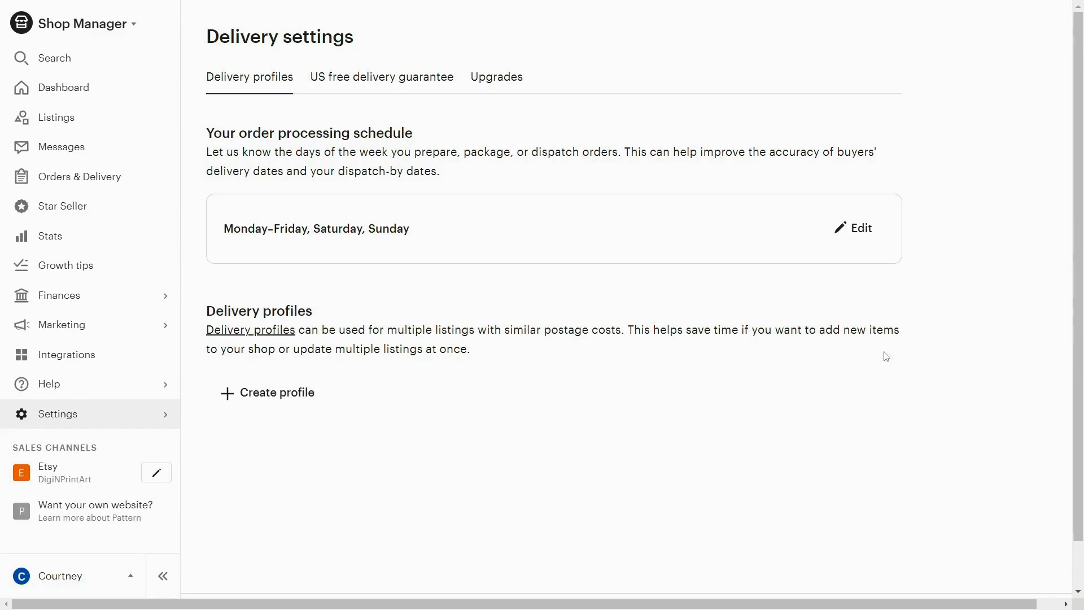
click(859, 232)
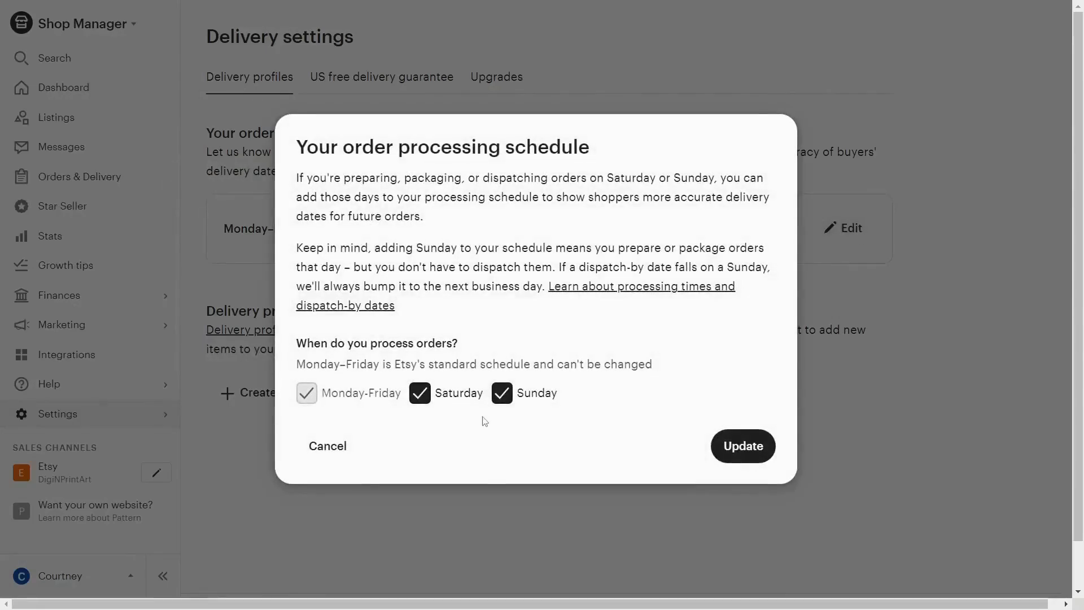
click(429, 398)
click(501, 396)
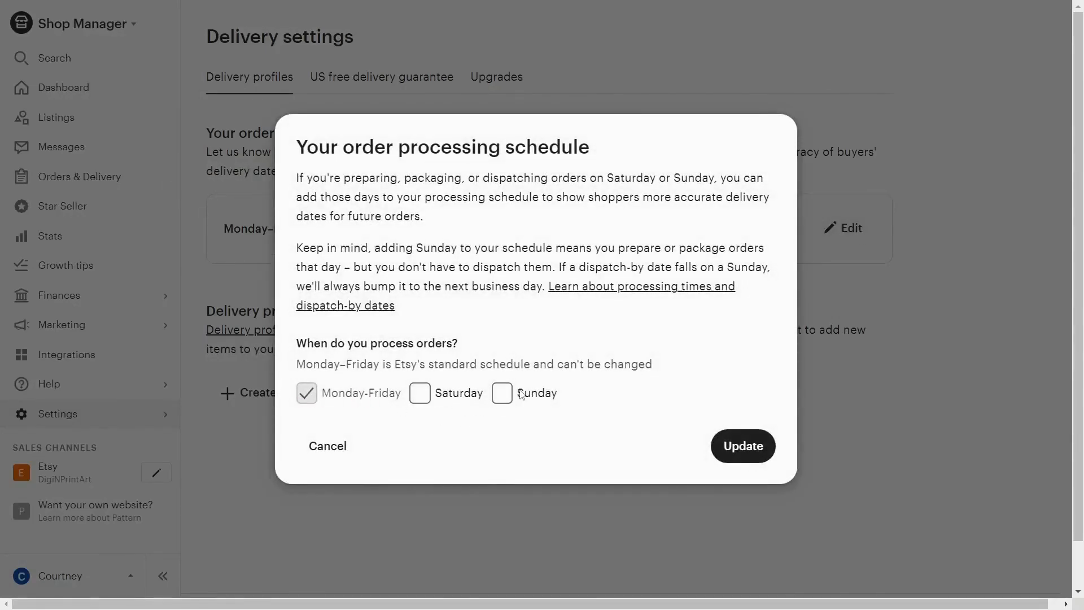
click(437, 401)
click(501, 397)
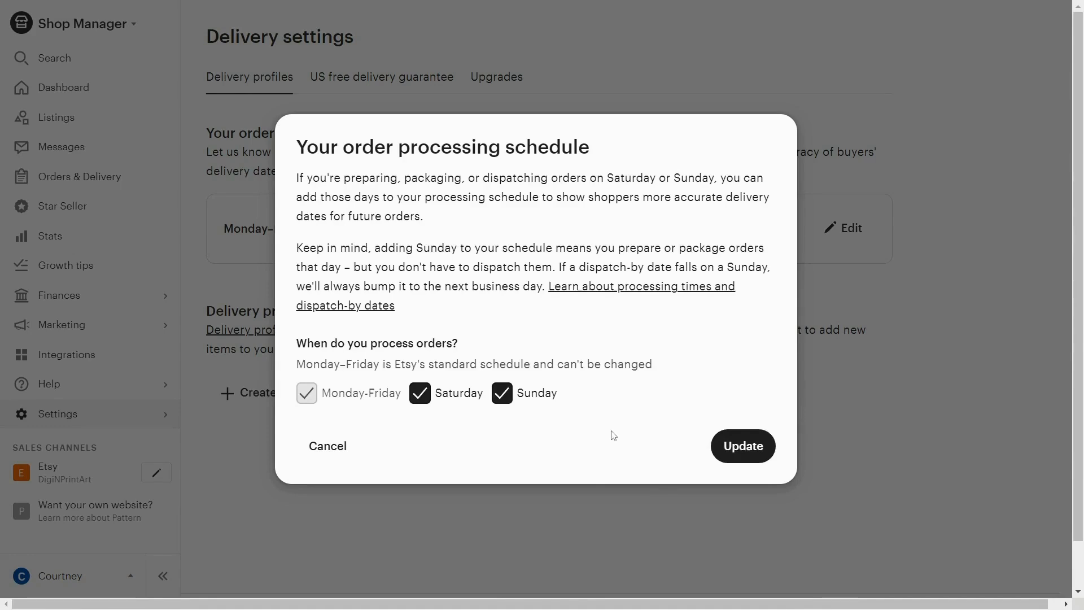
click(747, 455)
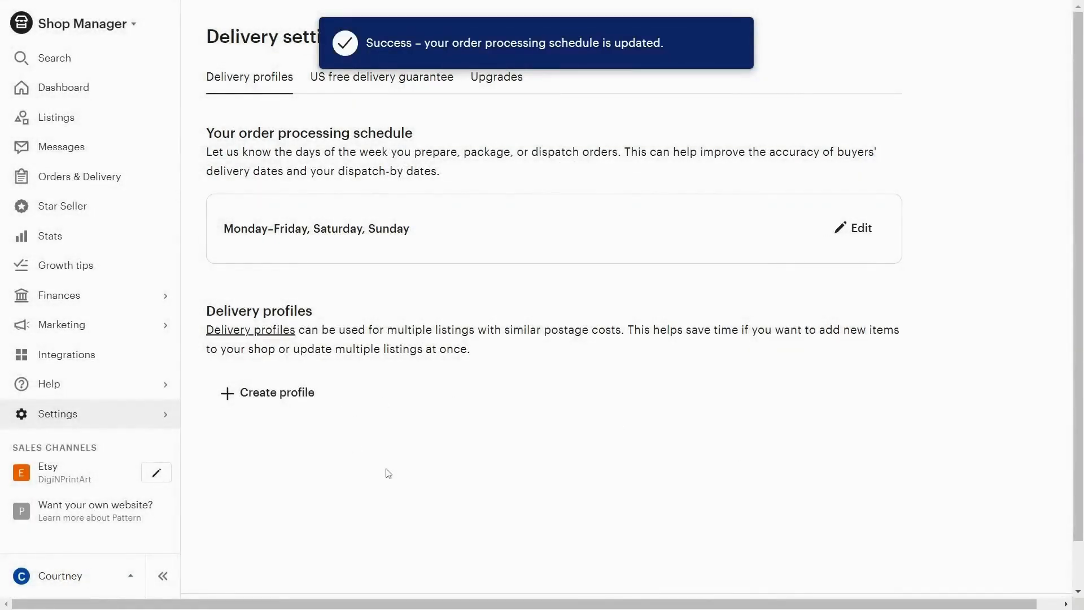
- Look through the new delivery profile form, from origin and processing time to delivery upgrades, and close it without creating a profile
click(293, 396)
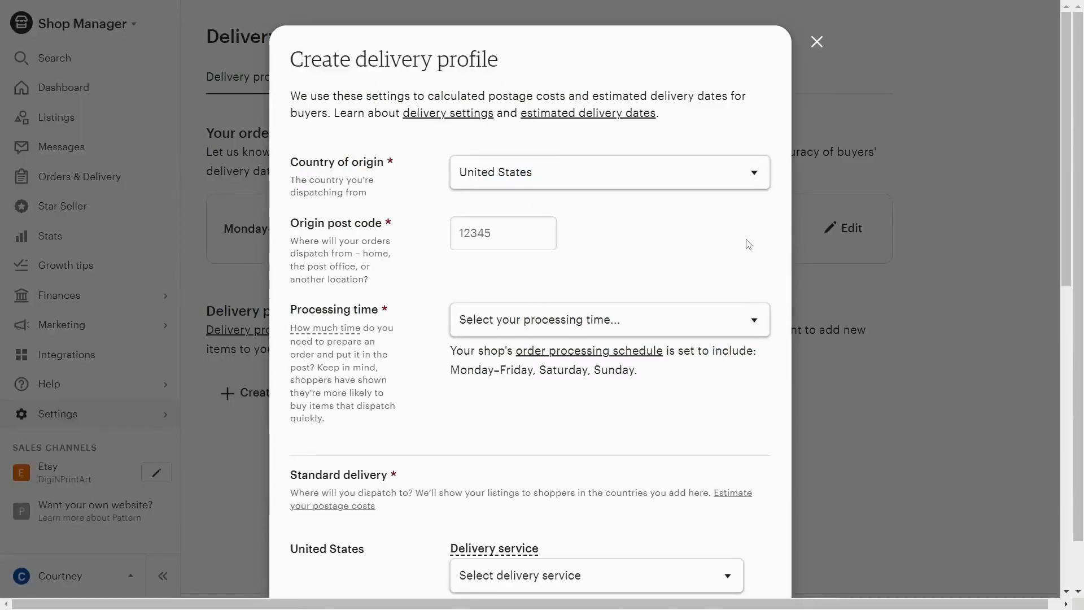
scroll(607, 198, down, 6)
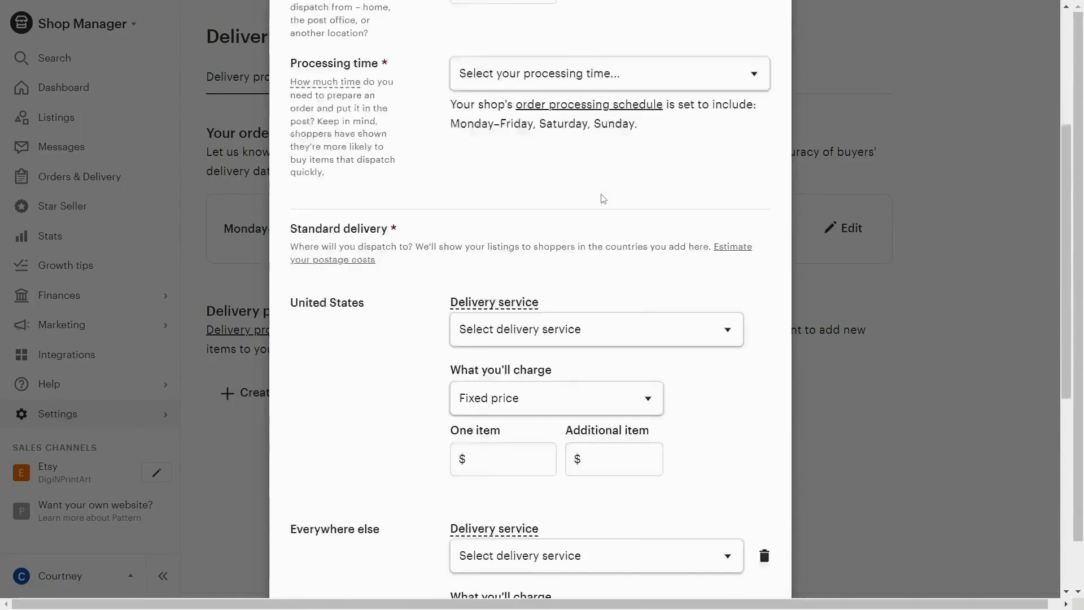
scroll(721, 239, down, 5)
scroll(722, 238, up, 3)
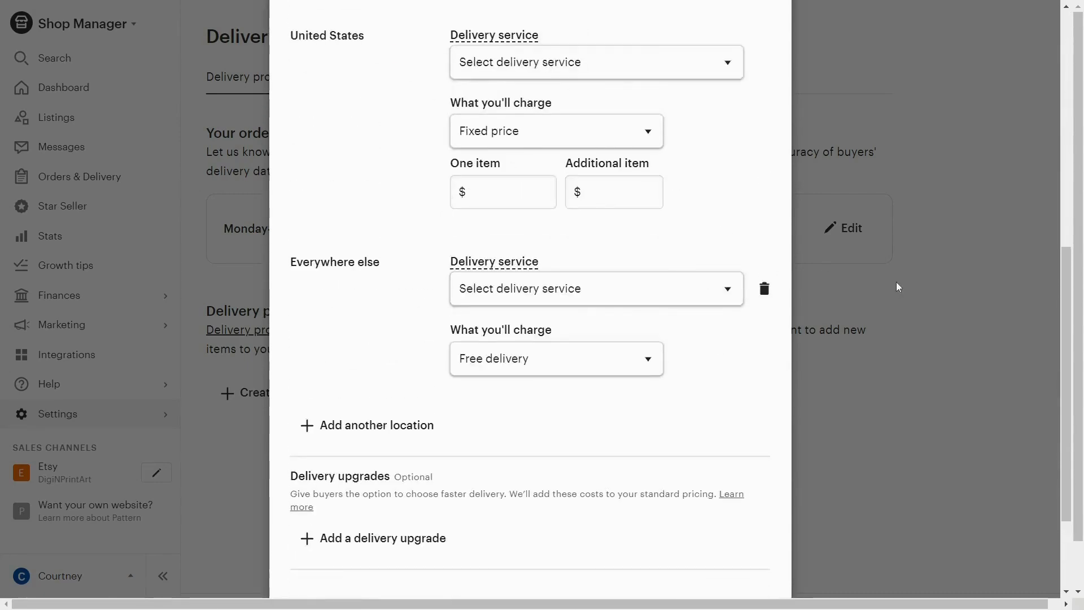
scroll(897, 286, up, 9)
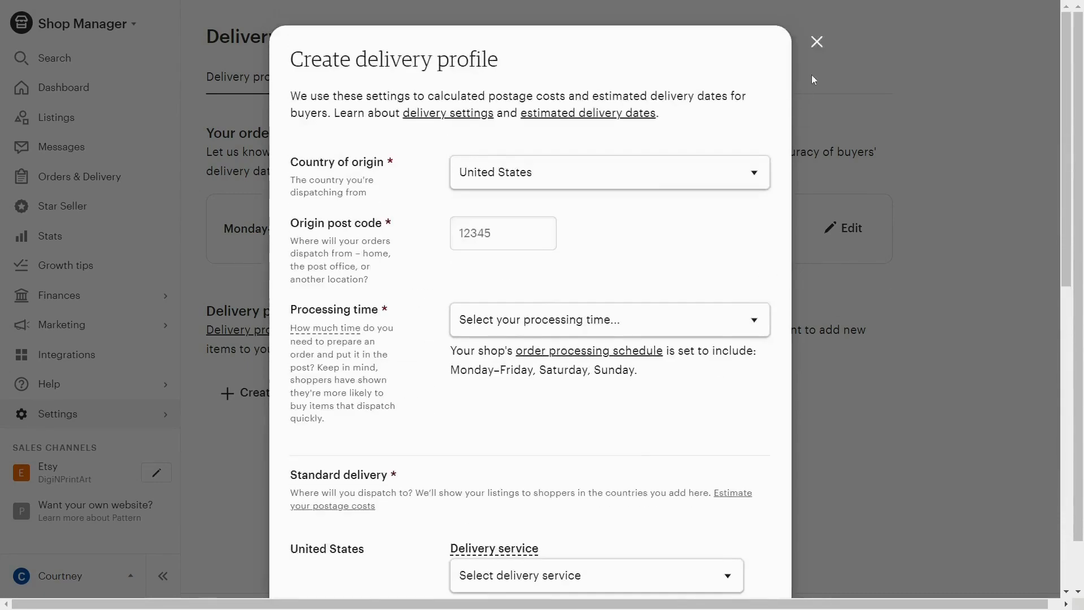
click(816, 42)
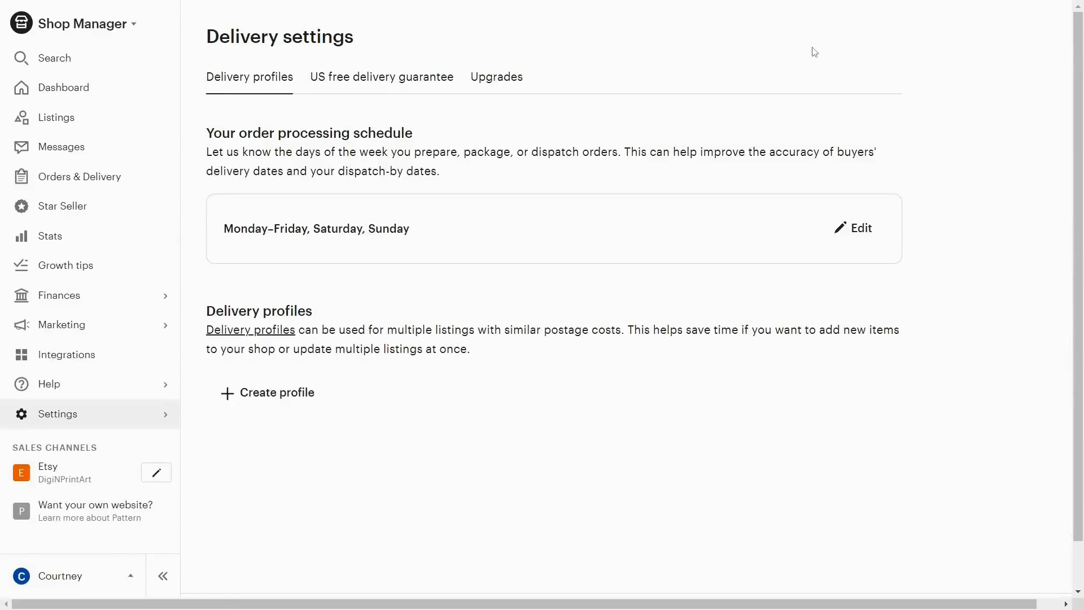
- Read the terms of the US free delivery guarantee for orders of 35 USD or more and enable it for the shop
click(403, 85)
scroll(993, 217, down, 2)
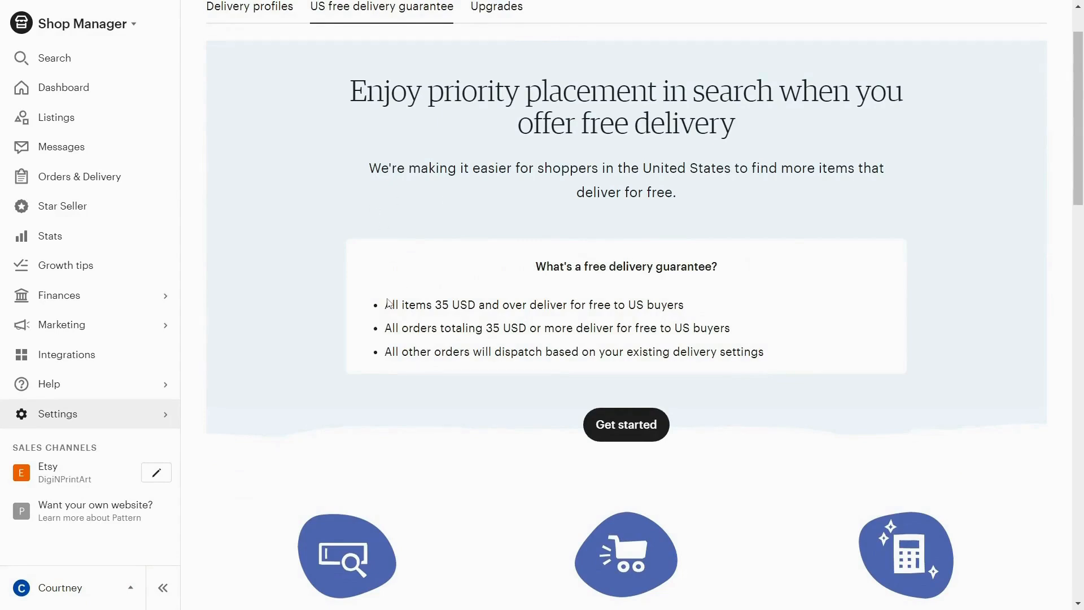
drag(392, 304, 786, 370)
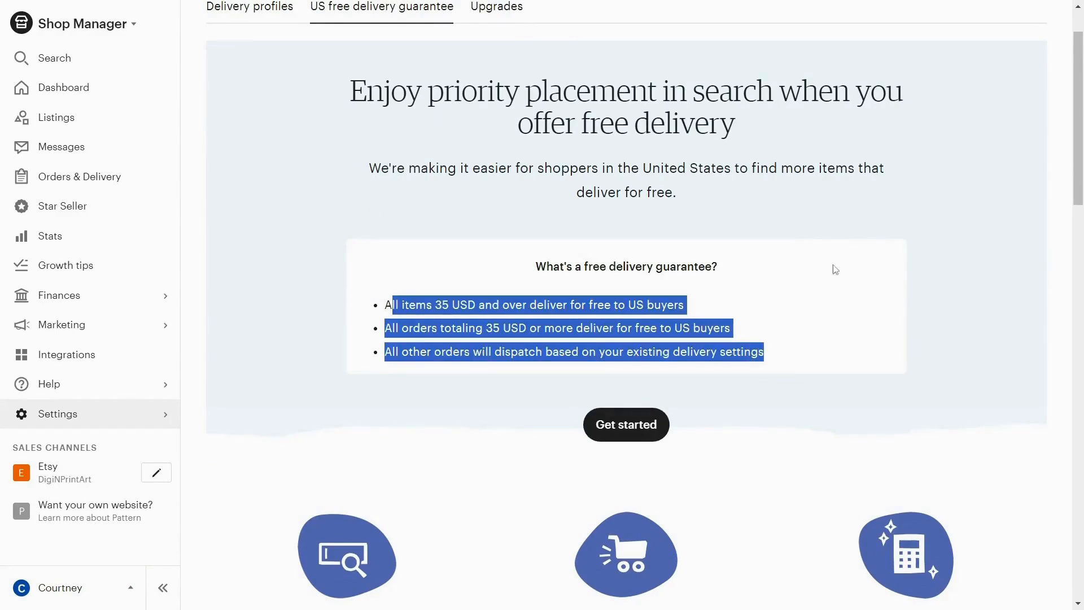
click(616, 428)
click(747, 450)
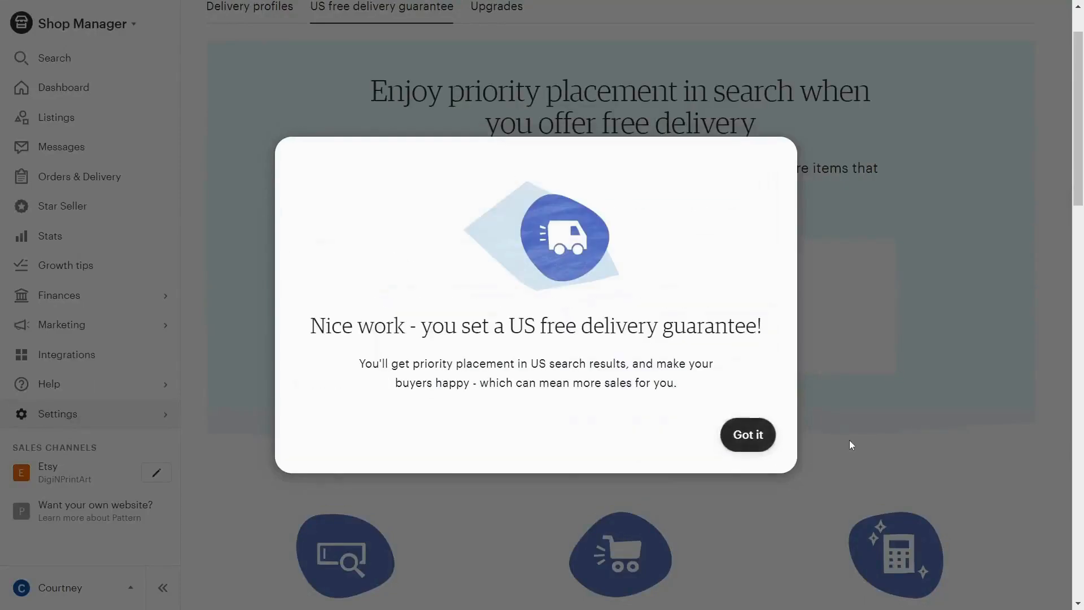
click(739, 436)
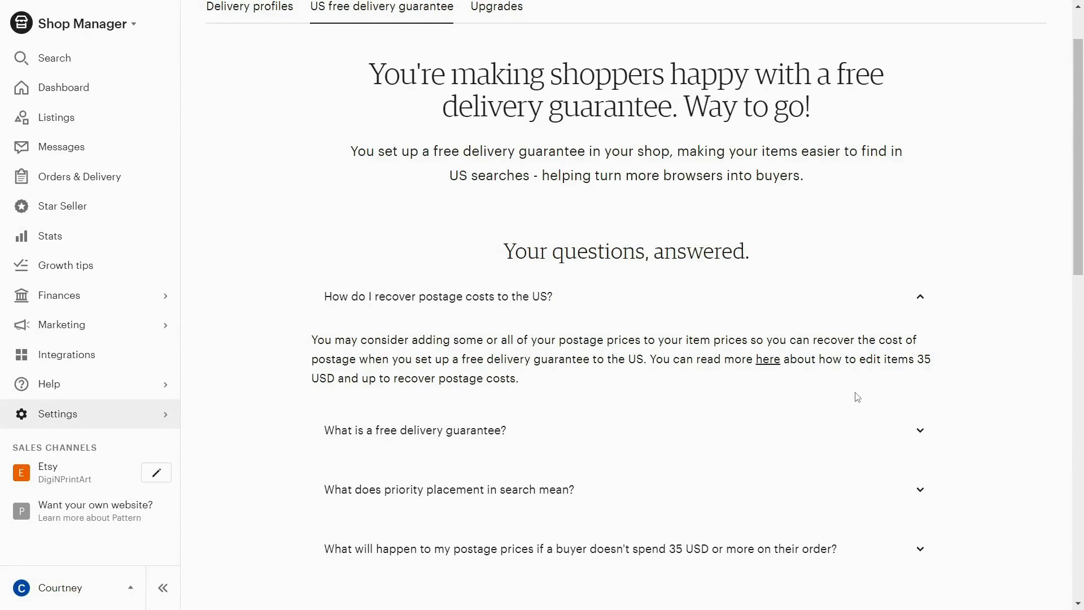
- Open the shop's payment settings and review the bank details, deposit schedule and accepted payment options
click(119, 305)
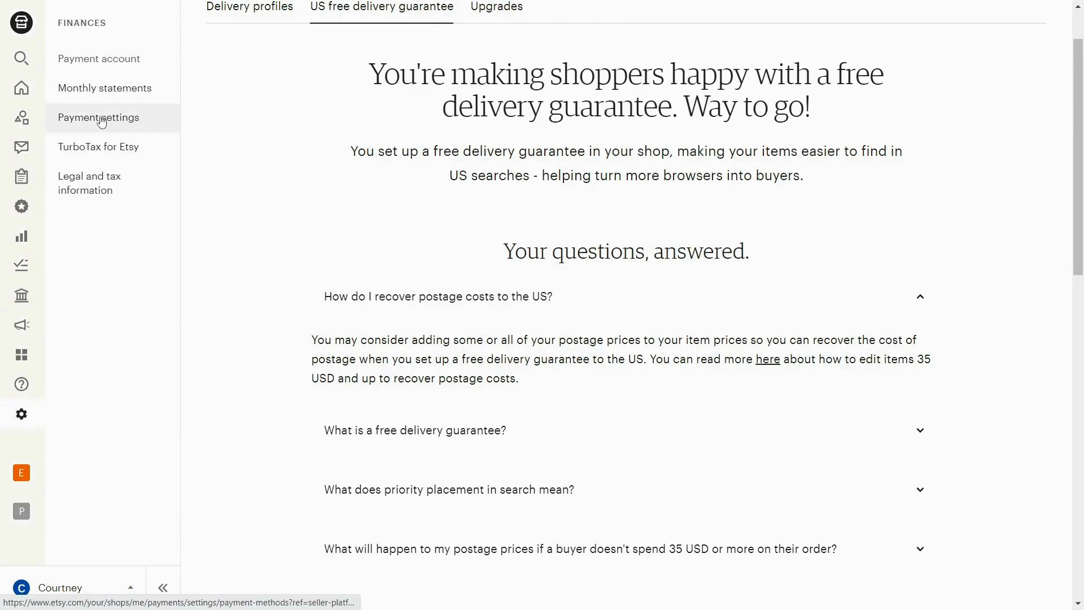
scroll(920, 371, down, 1)
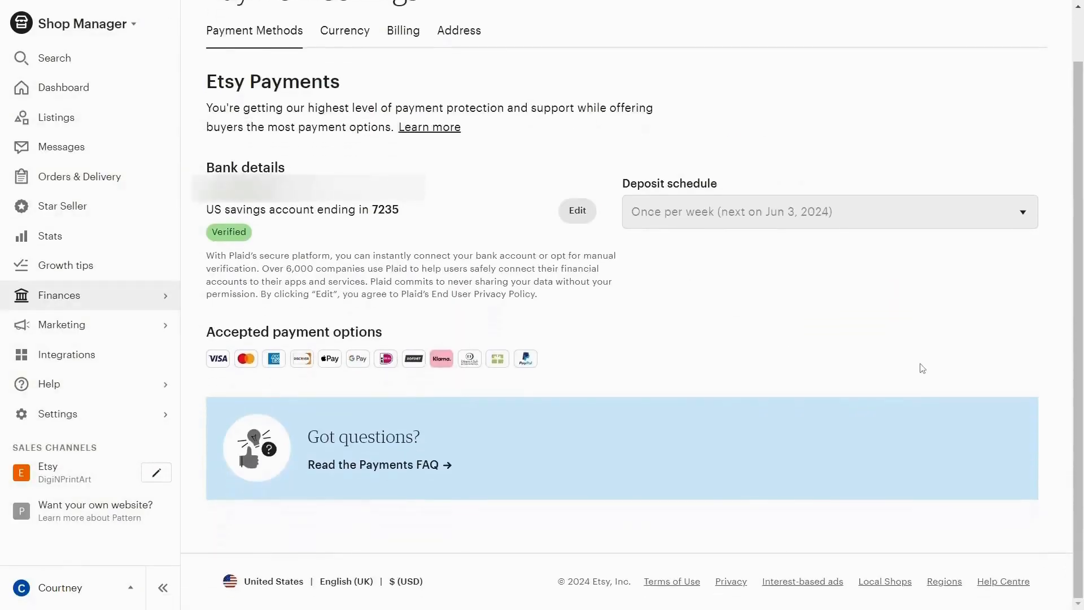